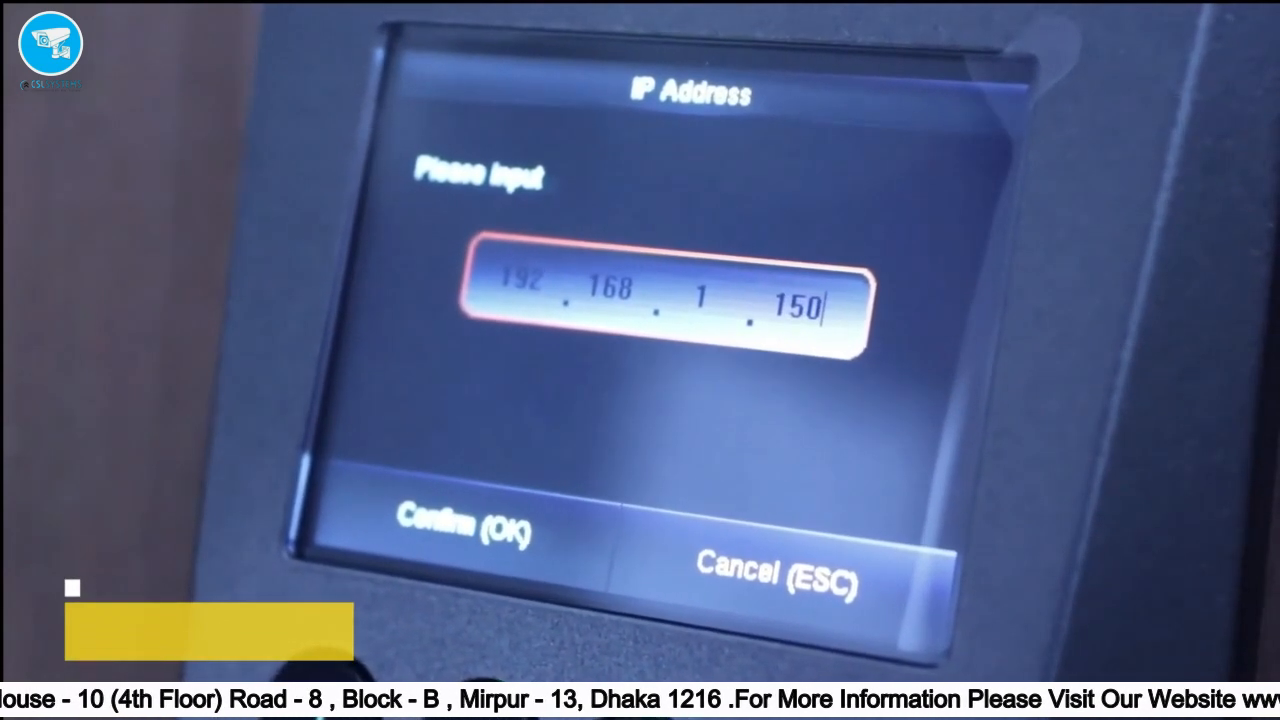
- Confirm the new IP and set the Ethernet gateway to 192.168.1.1
{"action": "key", "text": "Down"}
{"action": "key", "text": "Down"}
{"action": "key", "text": "Down"}
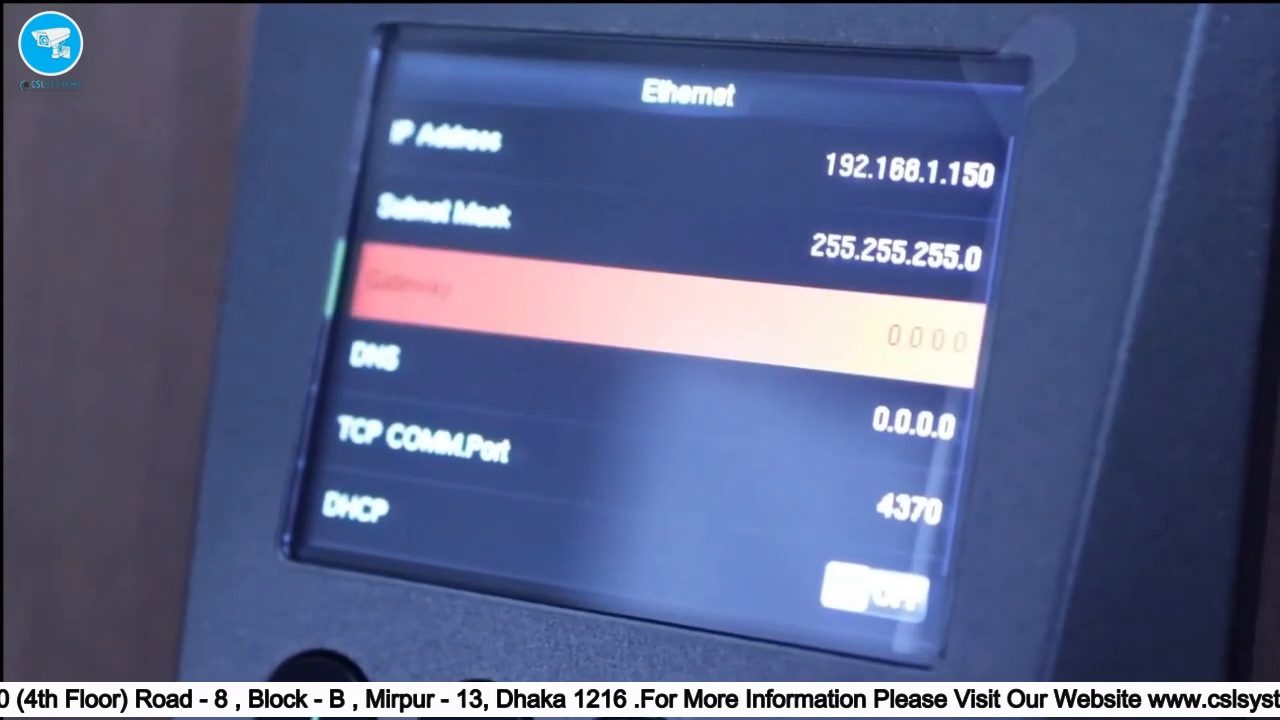
{"action": "key", "text": "Return"}
{"action": "type", "text": "192.168."}
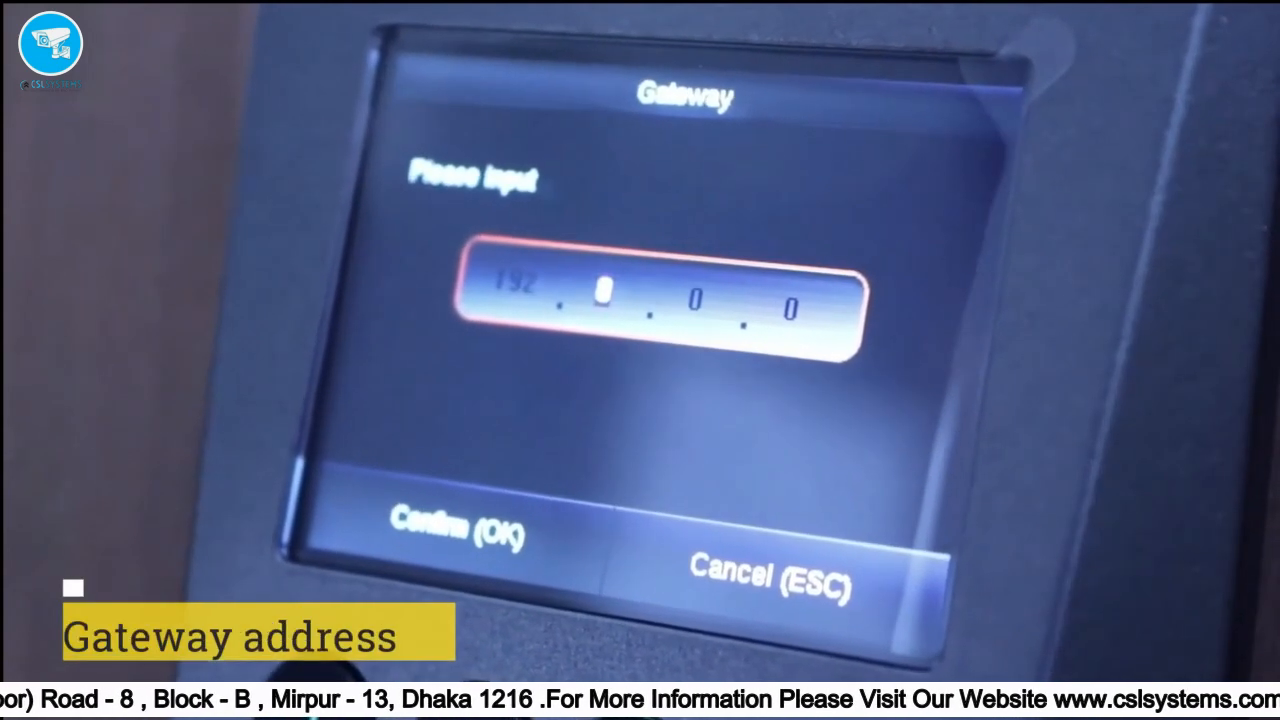
{"action": "type", "text": "1"}
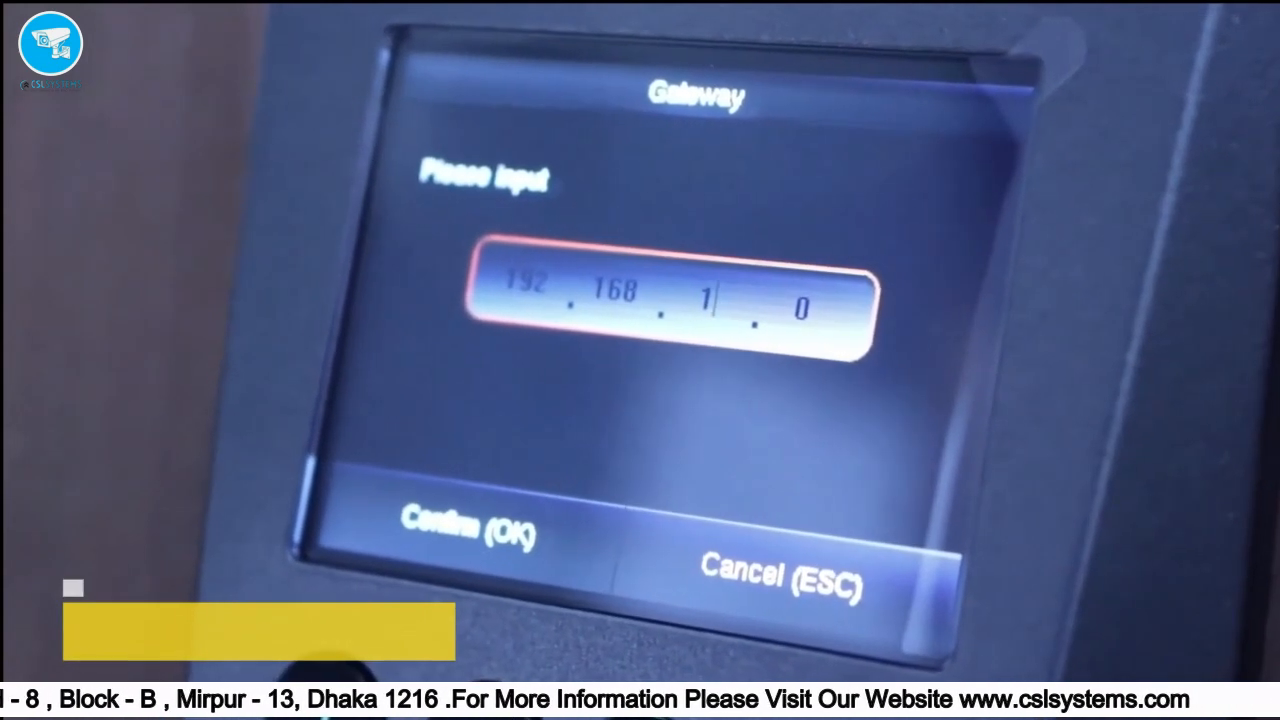
{"action": "key", "text": "Right"}
{"action": "type", "text": "1"}
{"action": "key", "text": "Return"}
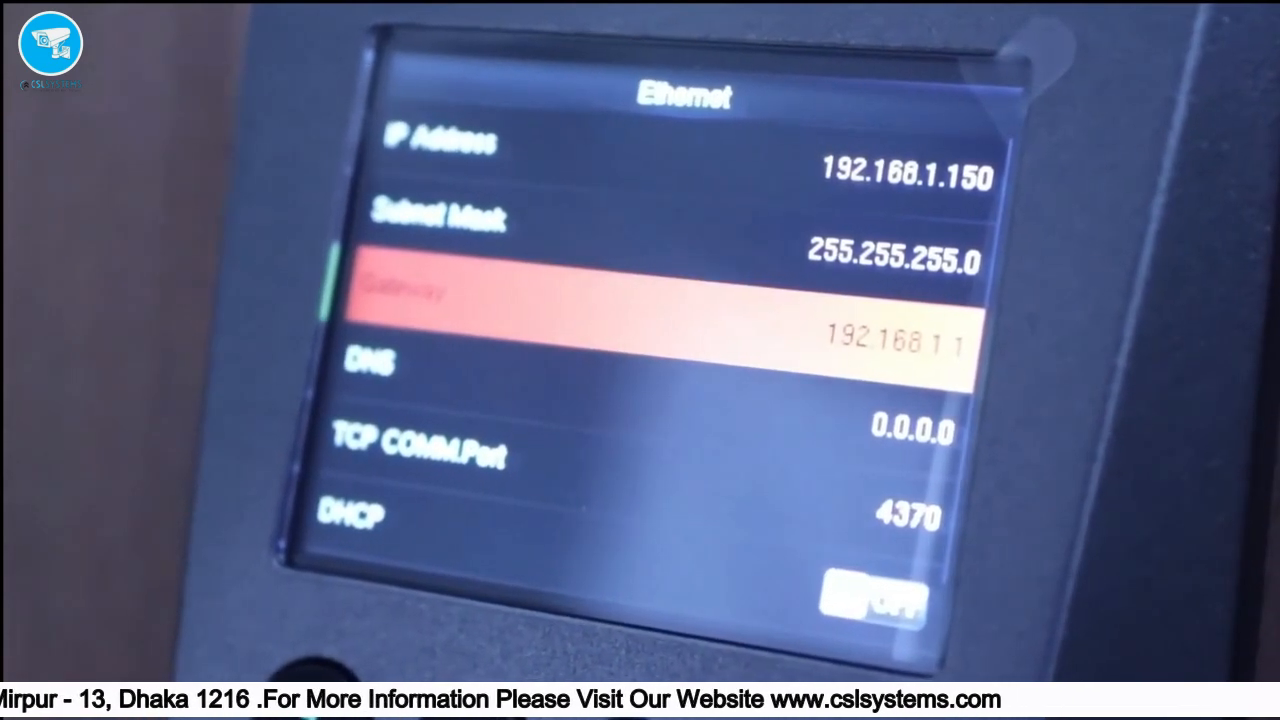
{"action": "key", "text": "Escape"}
- Set the cloud server address to 192.168.1.100
{"action": "key", "text": "Down"}
{"action": "key", "text": "Down"}
{"action": "key", "text": "Down"}
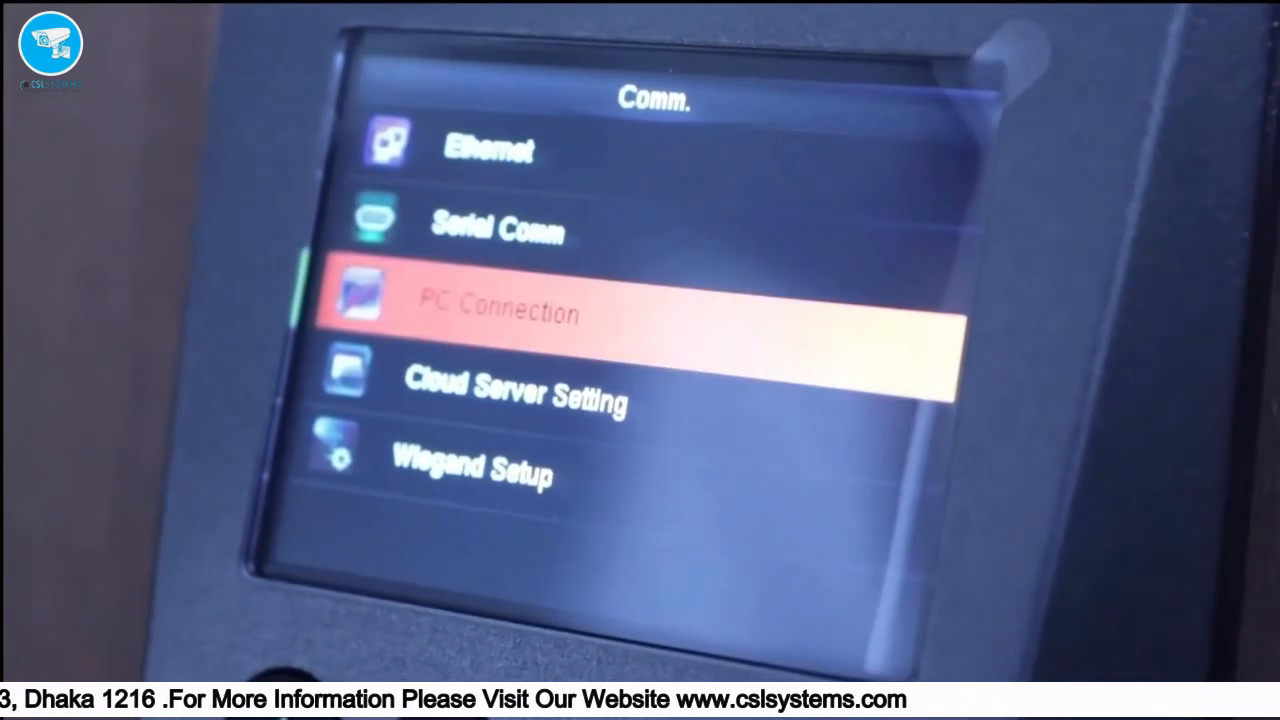
{"action": "key", "text": "Return"}
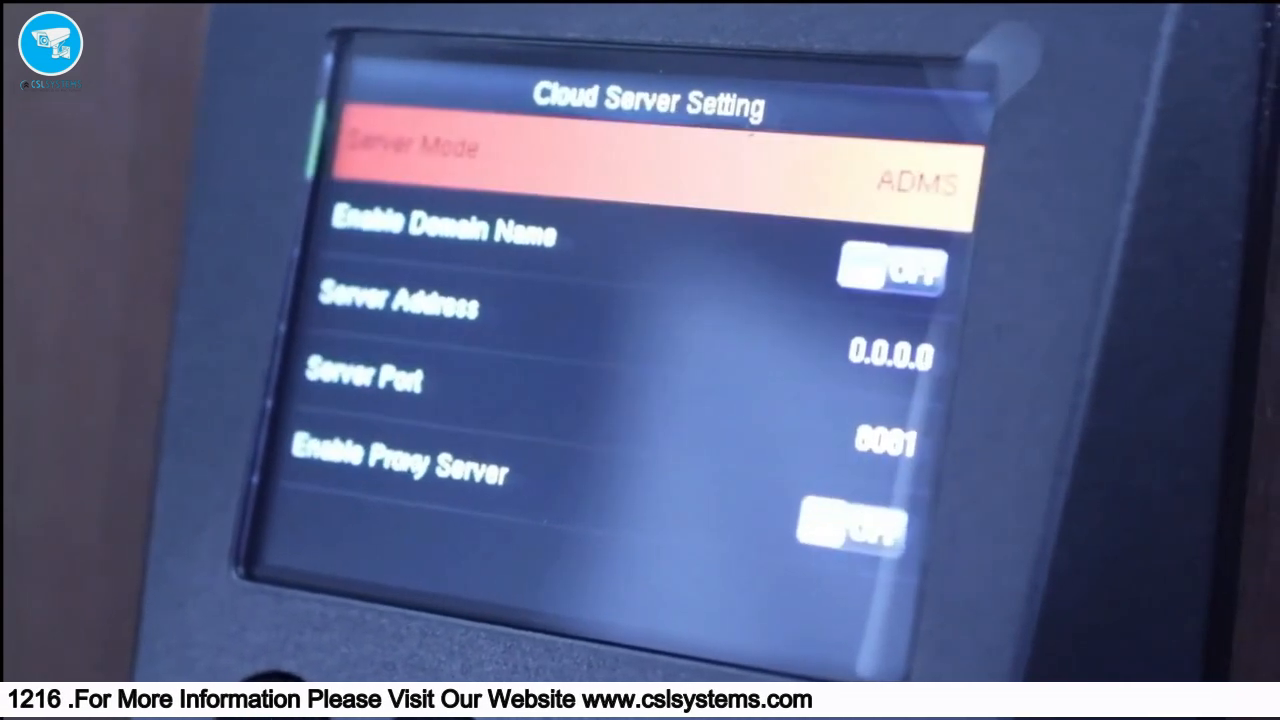
{"action": "key", "text": "Down"}
{"action": "key", "text": "Down"}
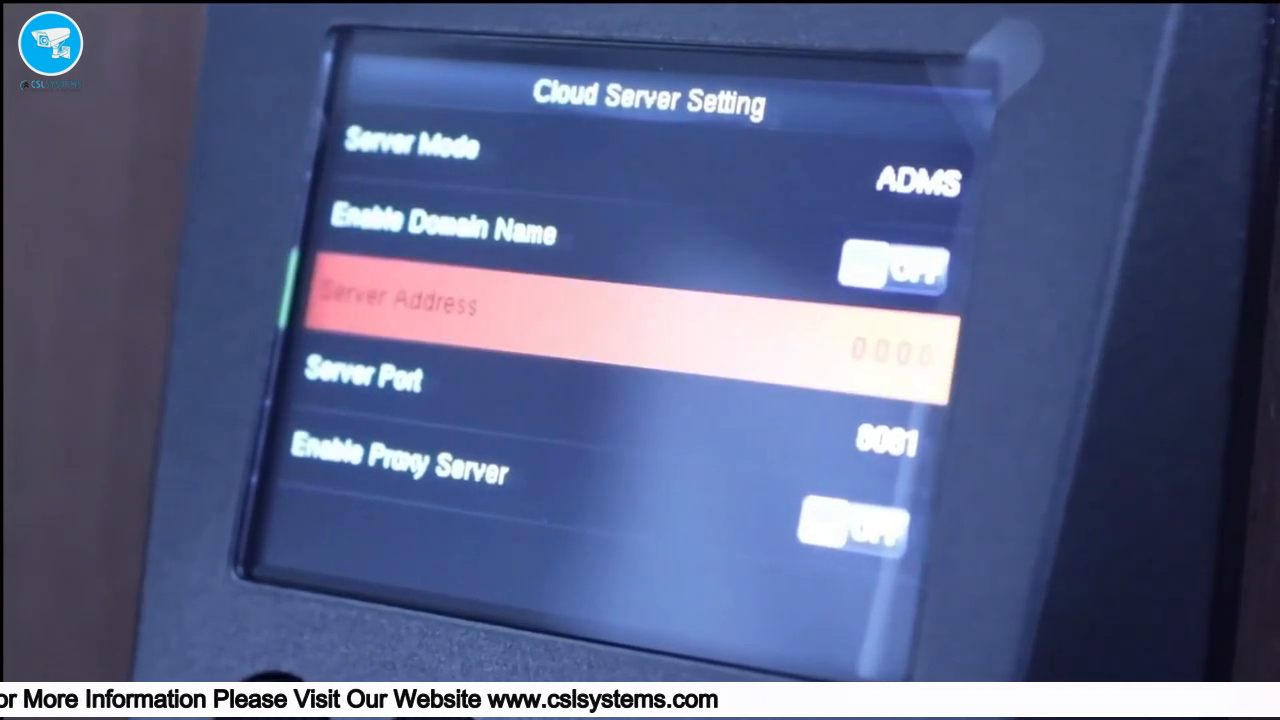
{"action": "key", "text": "Return"}
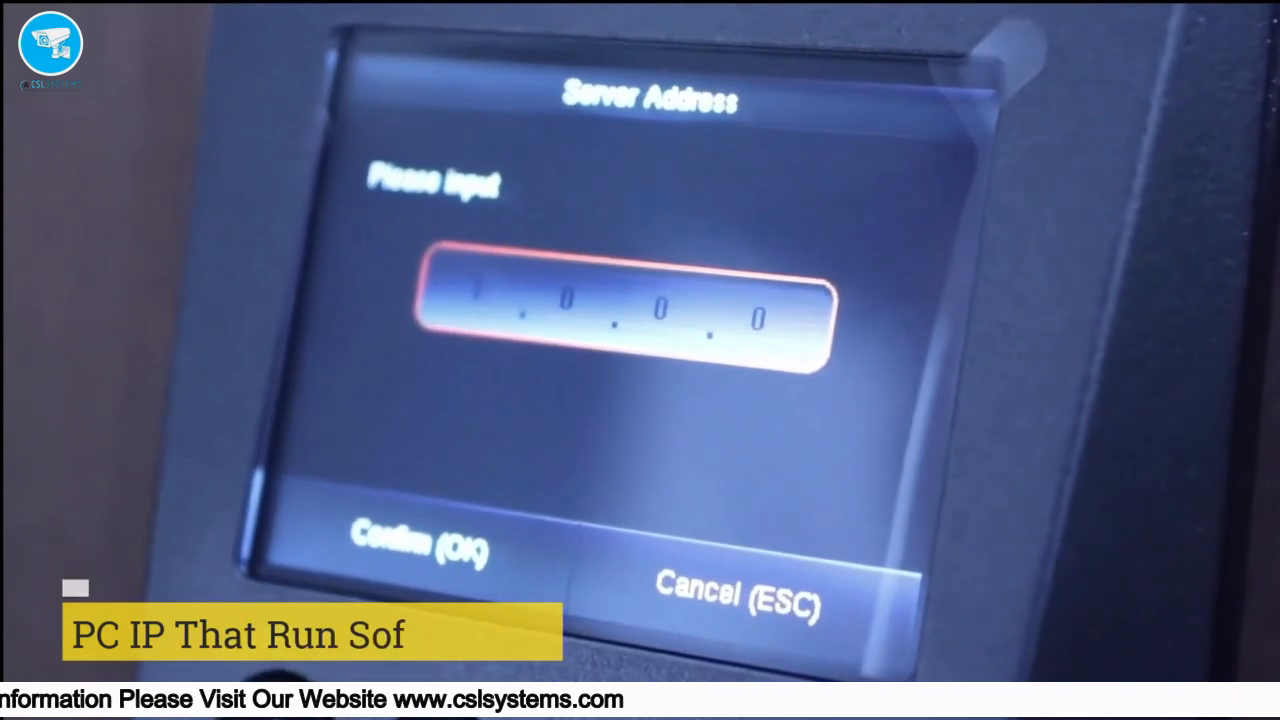
{"action": "type", "text": "192."}
{"action": "type", "text": "168."}
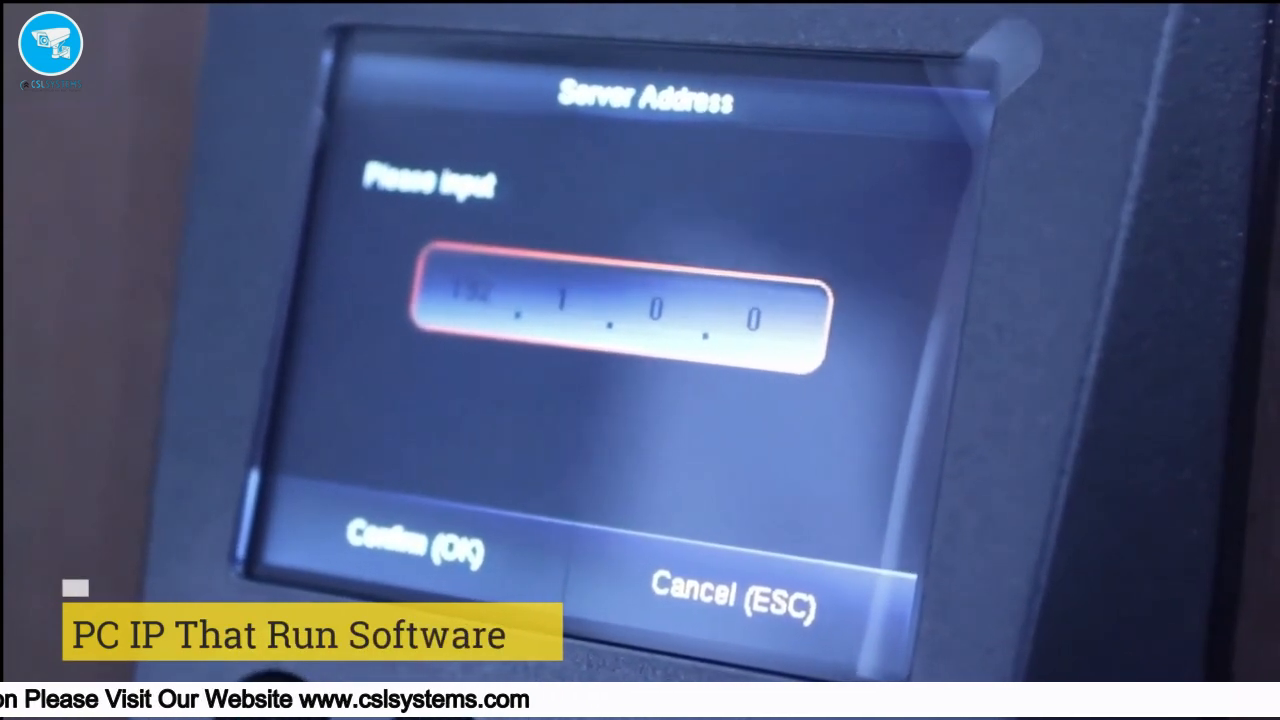
{"action": "type", "text": "1"}
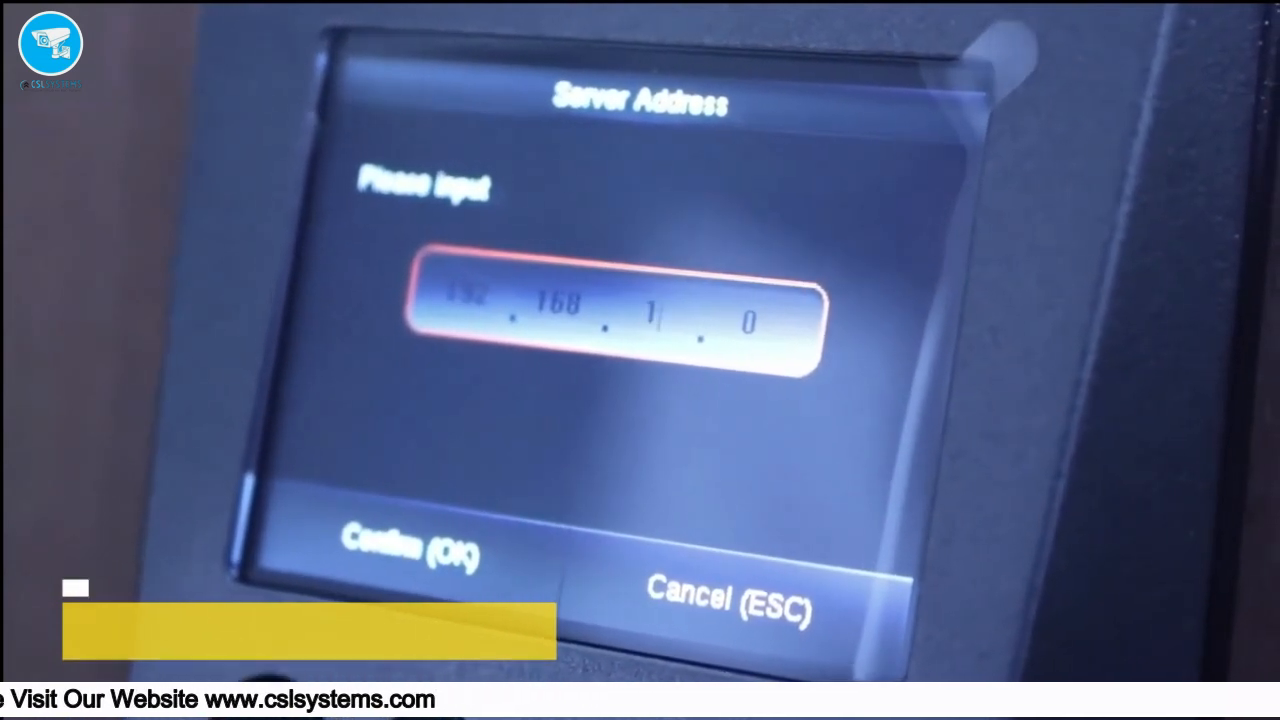
{"action": "key", "text": "Right"}
{"action": "type", "text": "100"}
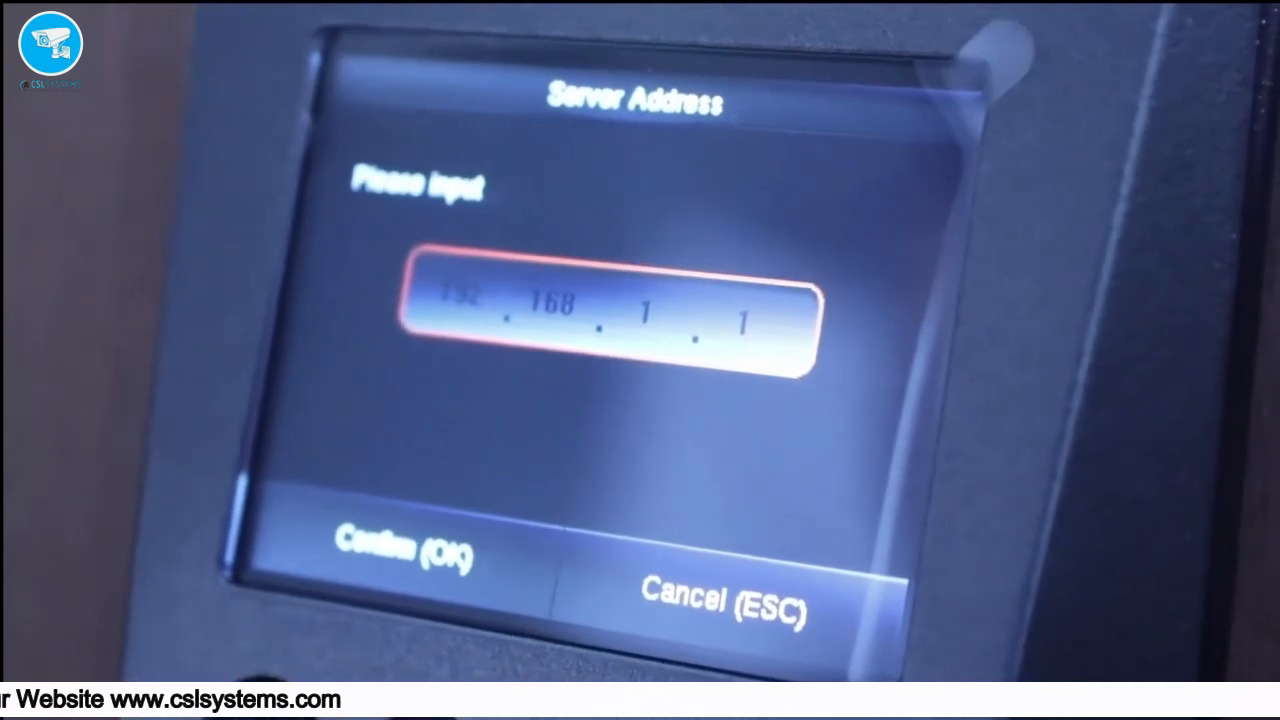
{"action": "key", "text": "Down"}
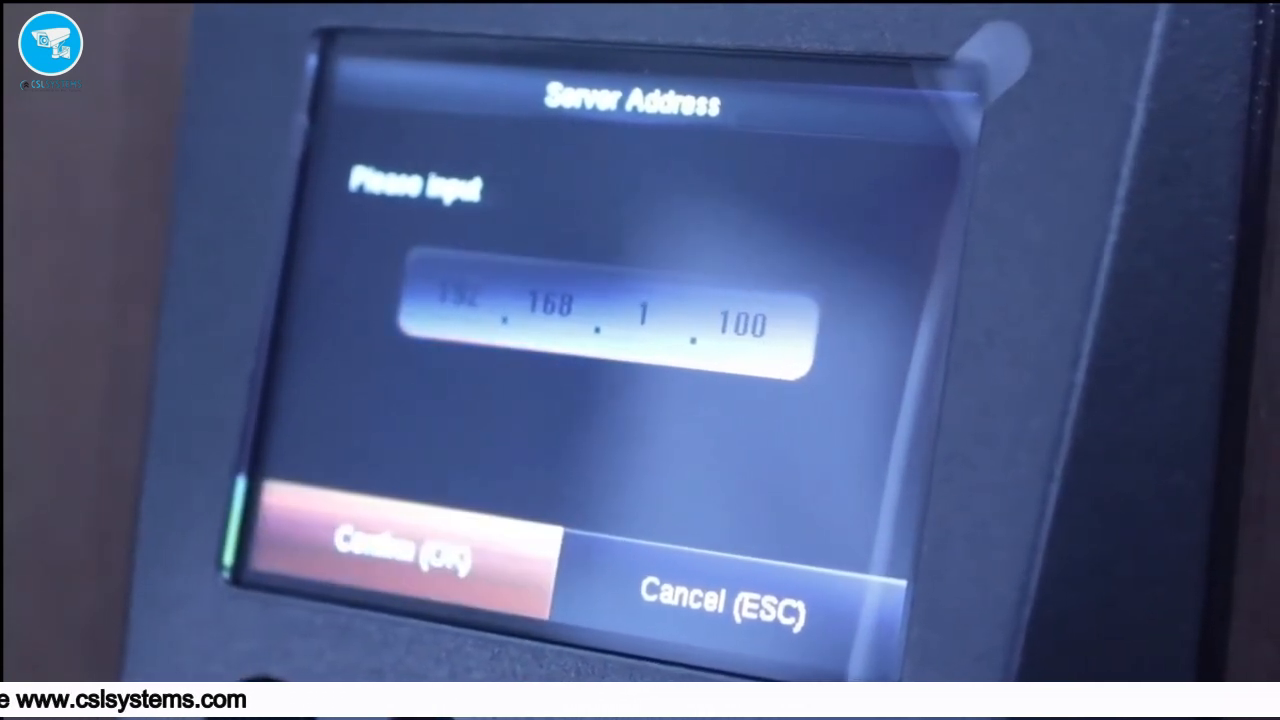
{"action": "key", "text": "Return"}
- Change the cloud server port from 8081 to 8089 and back out of the menu
{"action": "key", "text": "Down"}
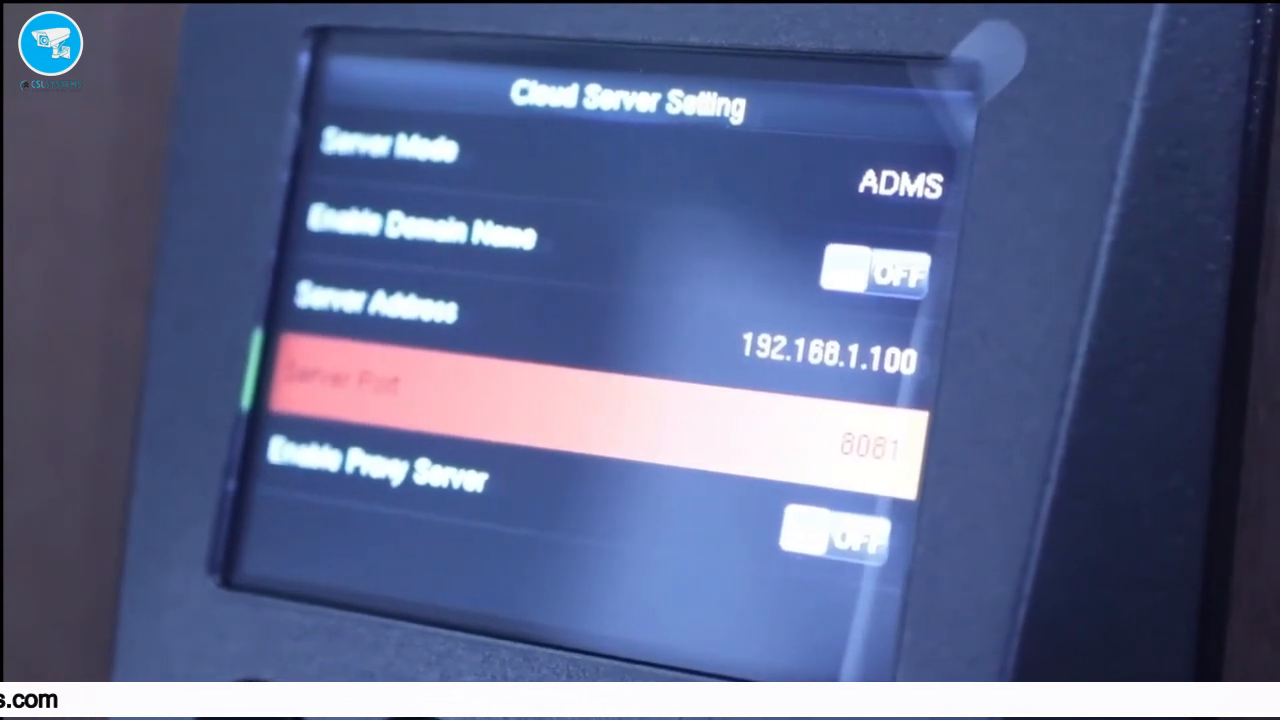
{"action": "key", "text": "Return"}
{"action": "key", "text": "BackSpace"}
{"action": "key", "text": "BackSpace"}
{"action": "key", "text": "BackSpace"}
{"action": "key", "text": "BackSpace"}
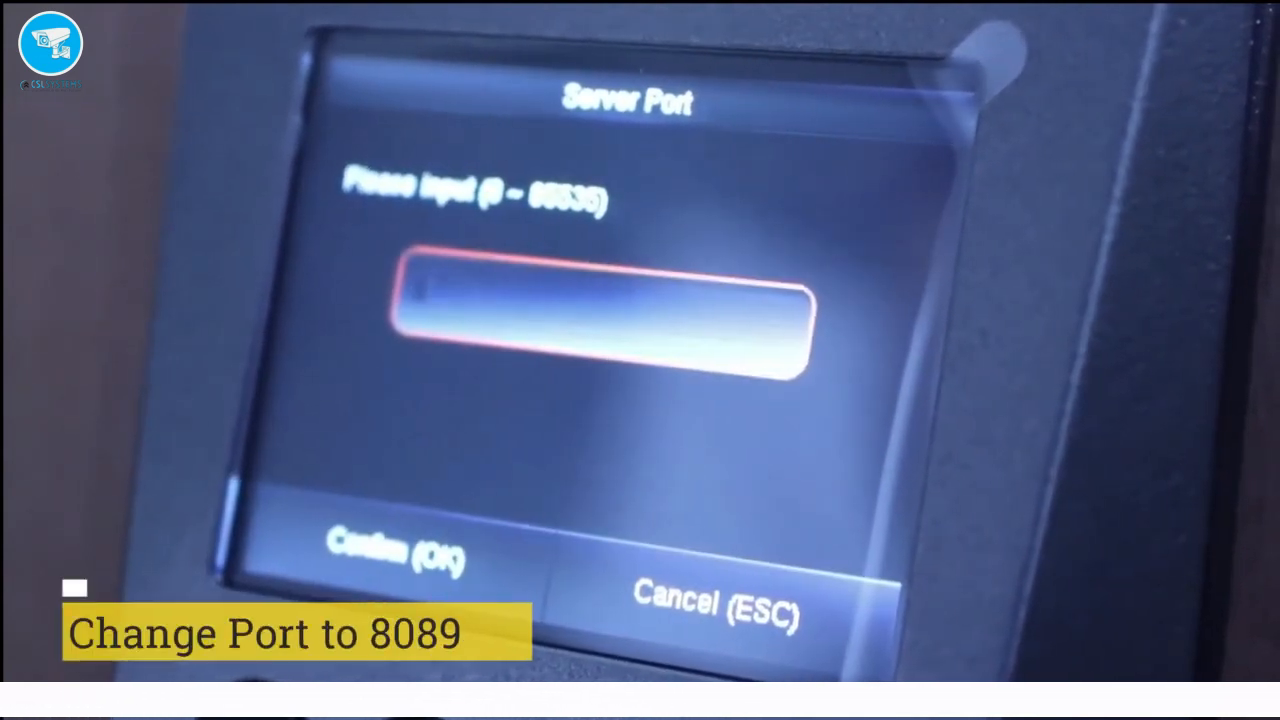
{"action": "type", "text": "8089"}
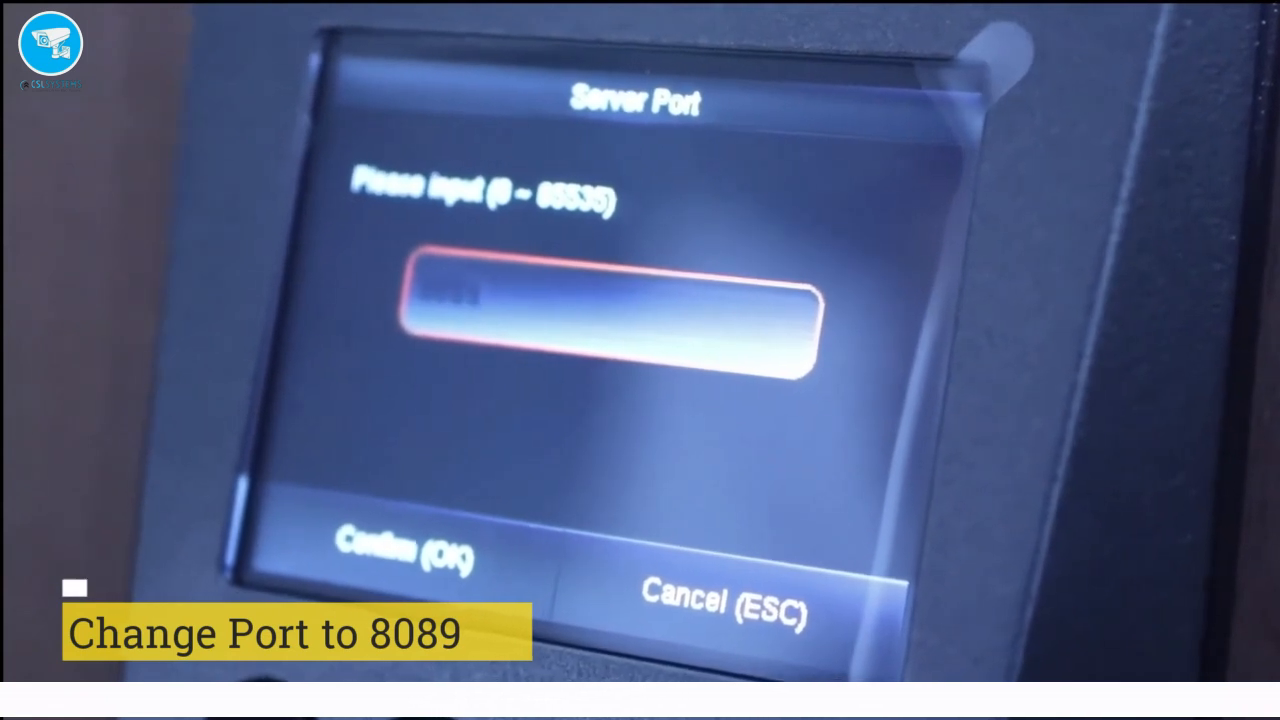
{"action": "key", "text": "Return"}
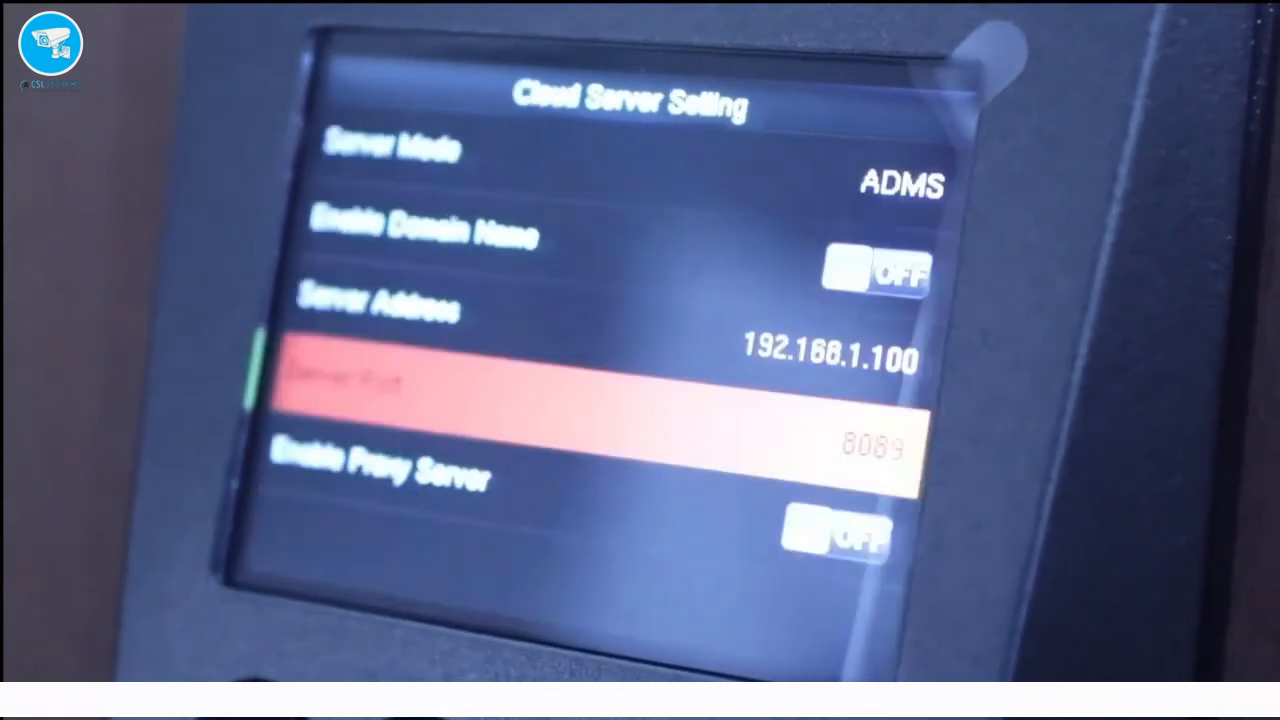
{"action": "key", "text": "Escape"}
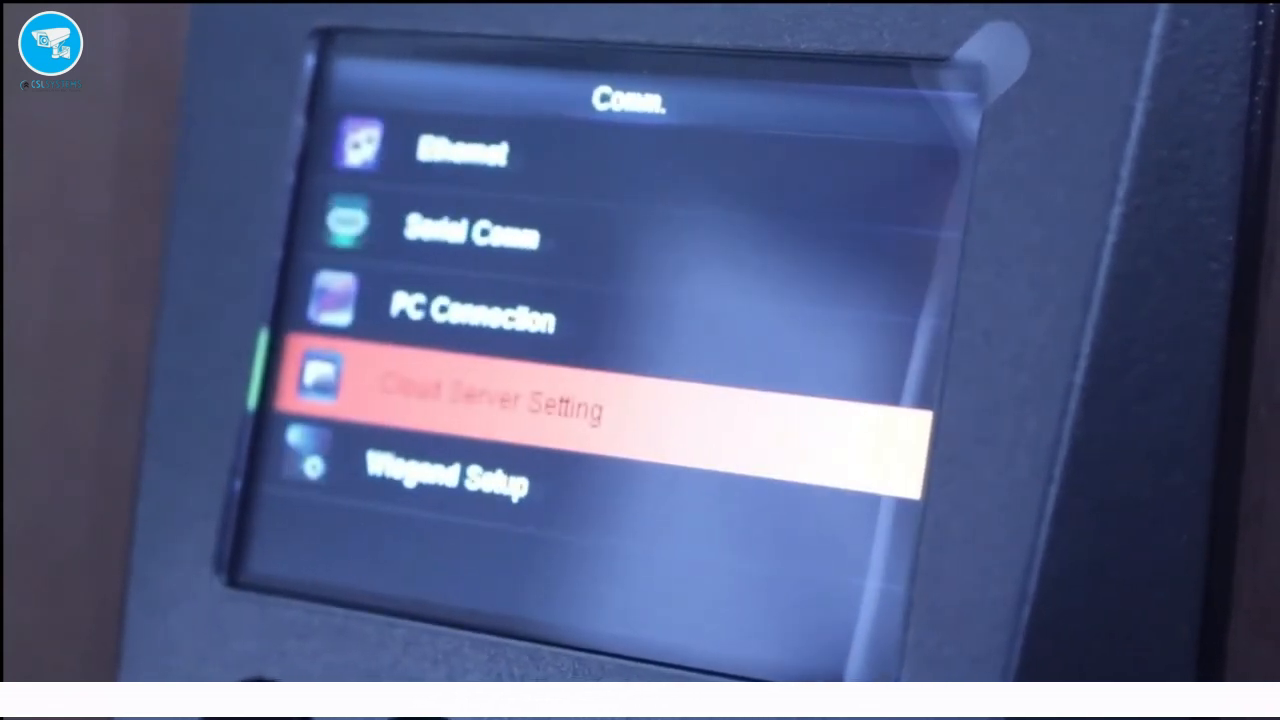
{"action": "key", "text": "Escape"}
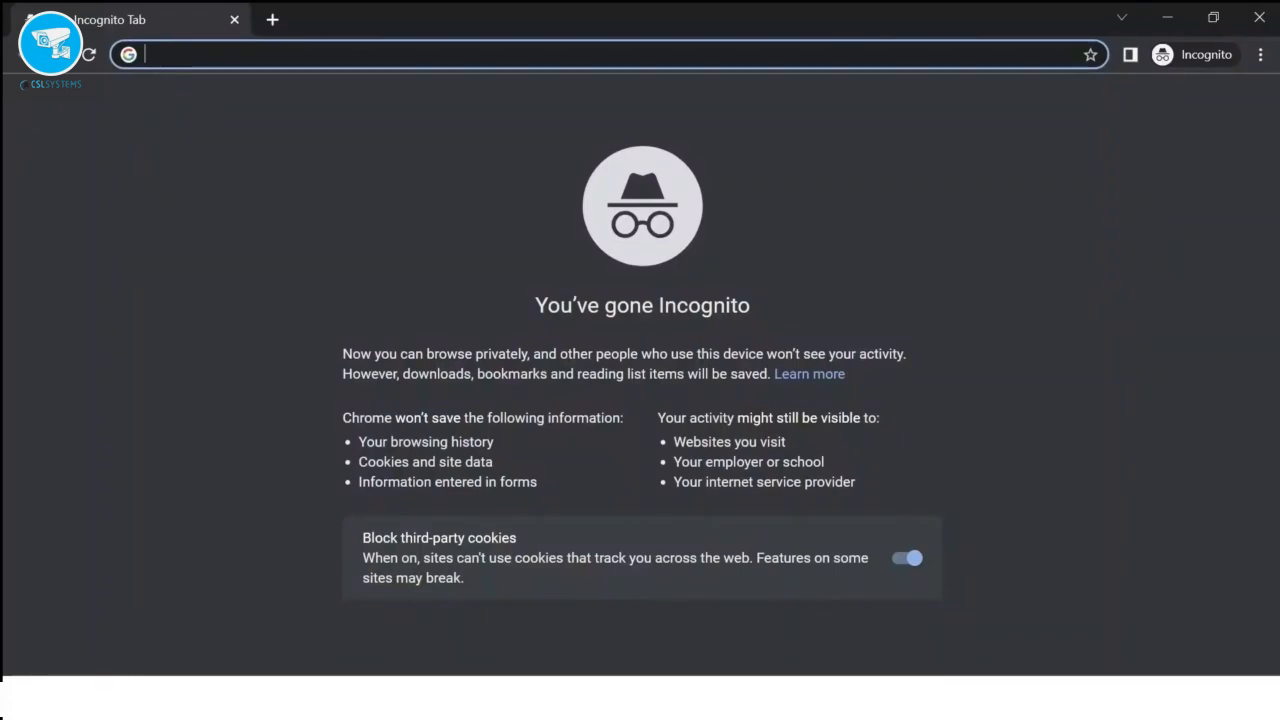
- Load the zkteco.com website and browse to its member registration form
{"action": "type", "text": "zkteco"}
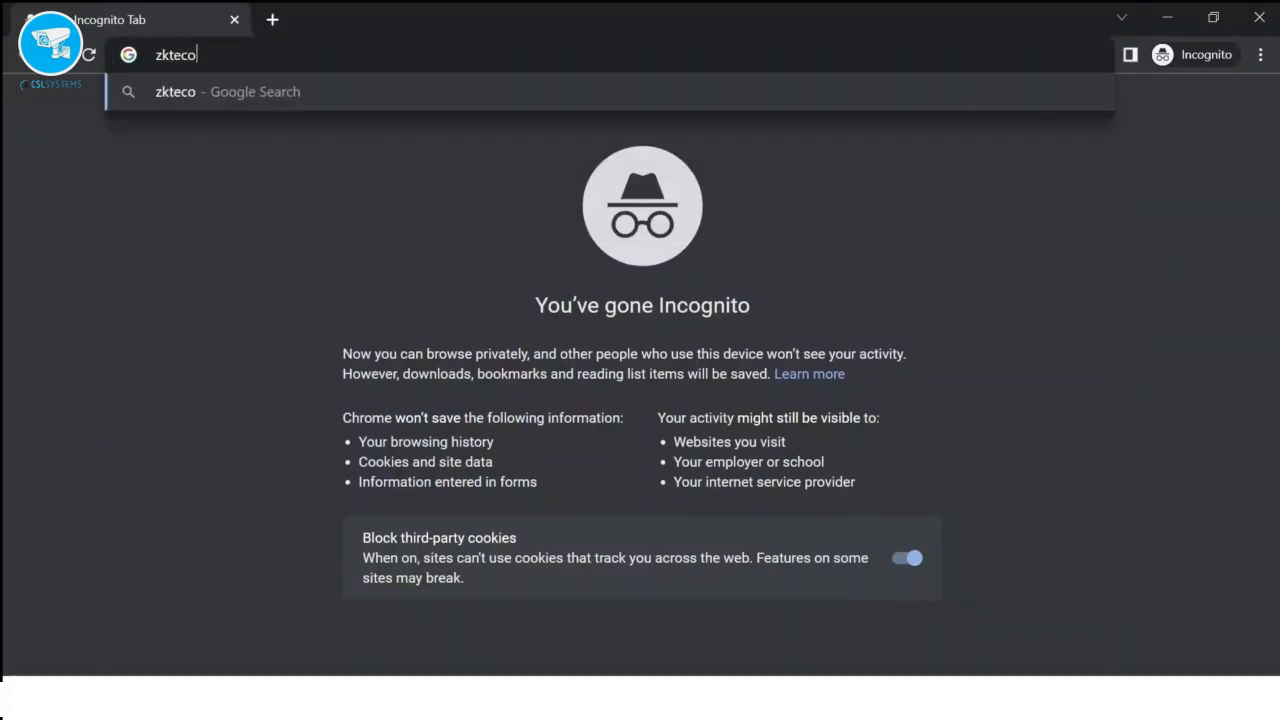
{"action": "type", "text": ".com"}
{"action": "key", "text": "Return"}
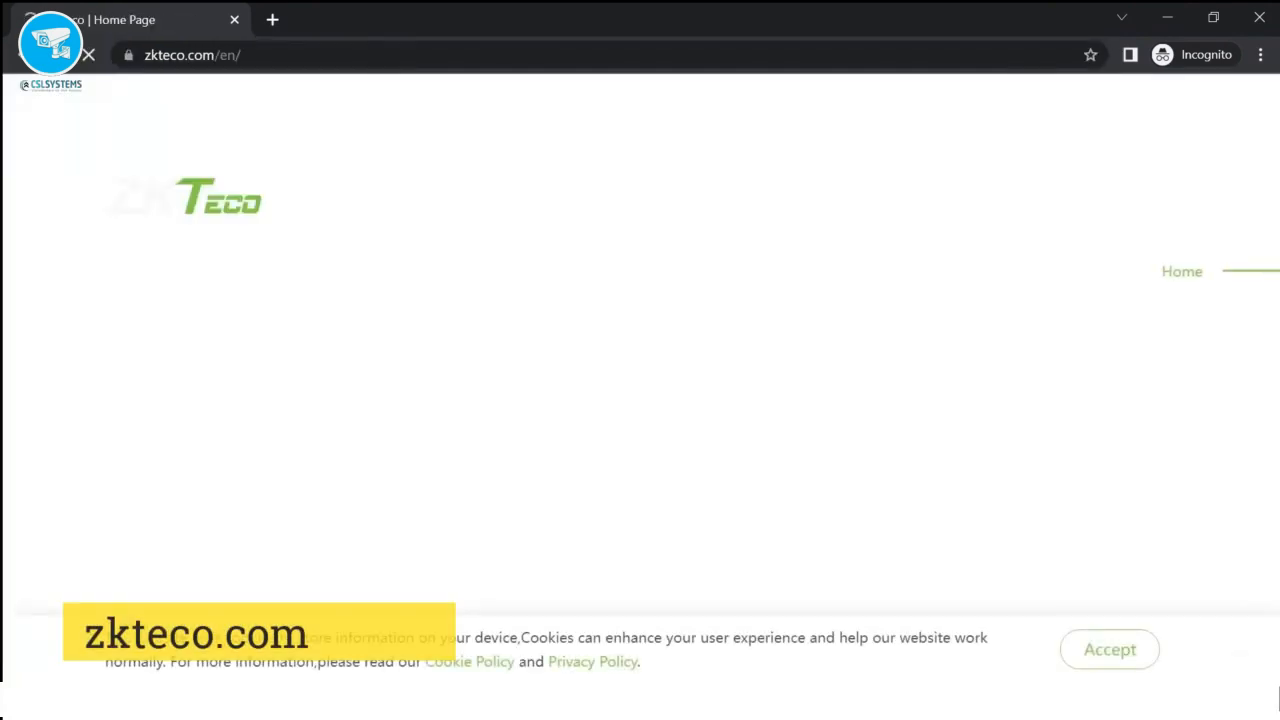
{"action": "mouse_move", "coordinate": [643, 205]}
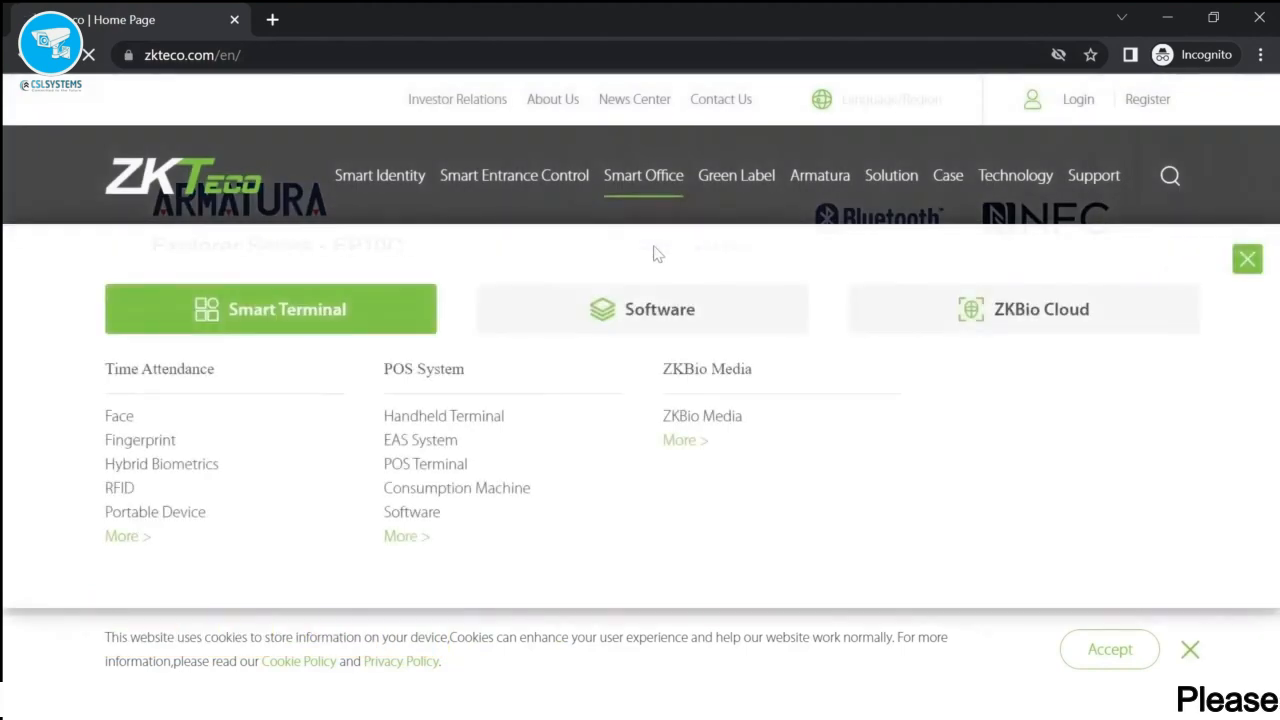
{"action": "mouse_move", "coordinate": [1093, 175]}
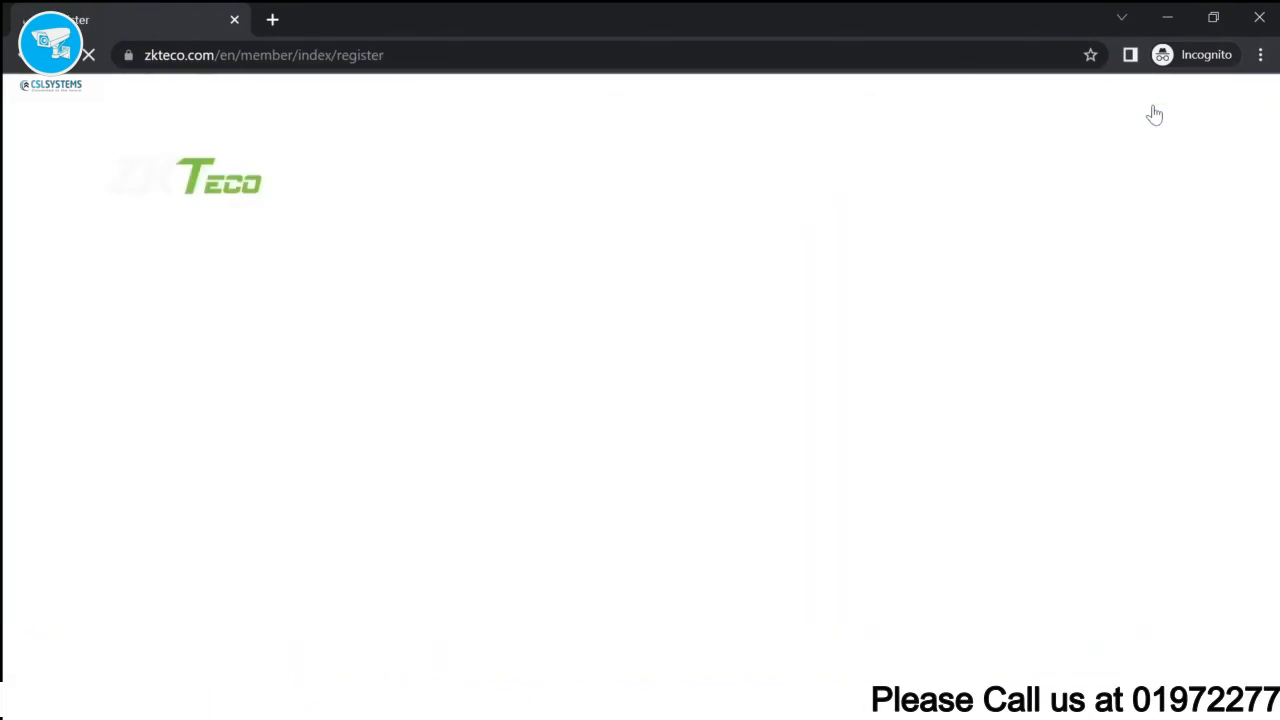
{"action": "scroll", "coordinate": [765, 400], "scroll_direction": "down", "scroll_amount": 1}
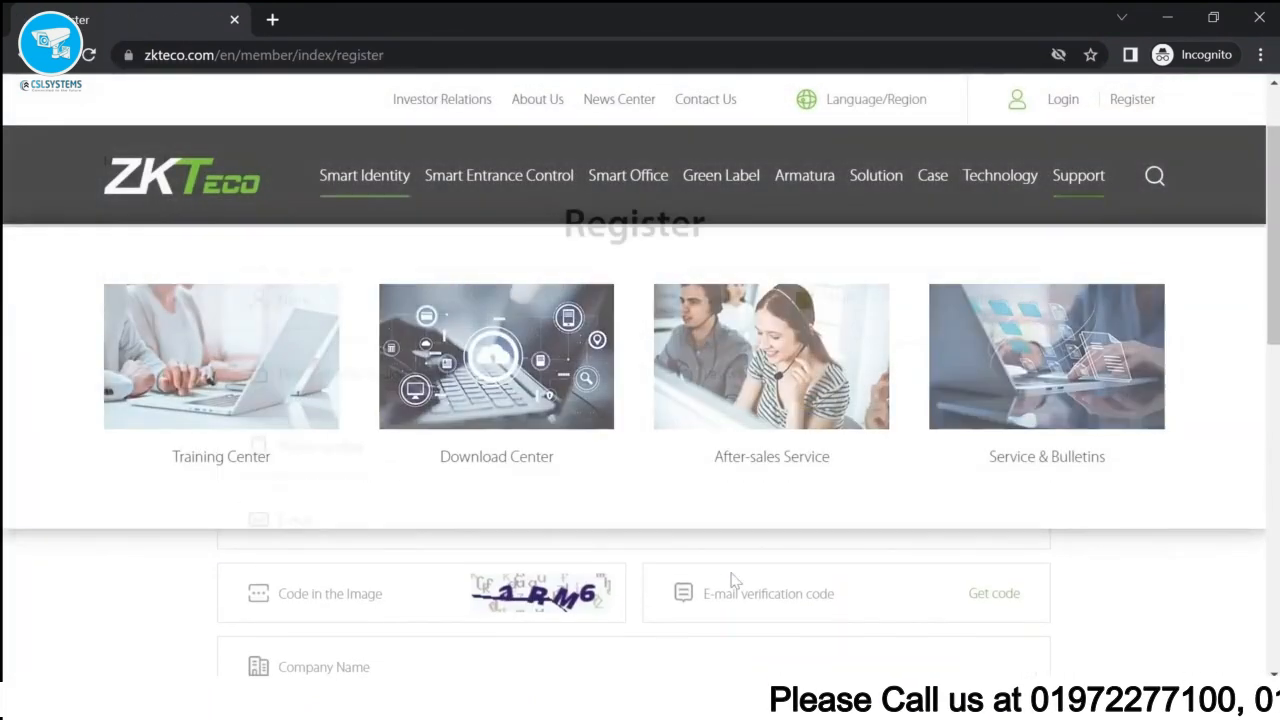
{"action": "scroll", "coordinate": [740, 562], "scroll_direction": "up", "scroll_amount": 1}
{"action": "scroll", "coordinate": [743, 557], "scroll_direction": "down", "scroll_amount": 1}
- Fill in the registration name, accept the terms, submit, and go to the login page
{"action": "left_click", "coordinate": [418, 316]}
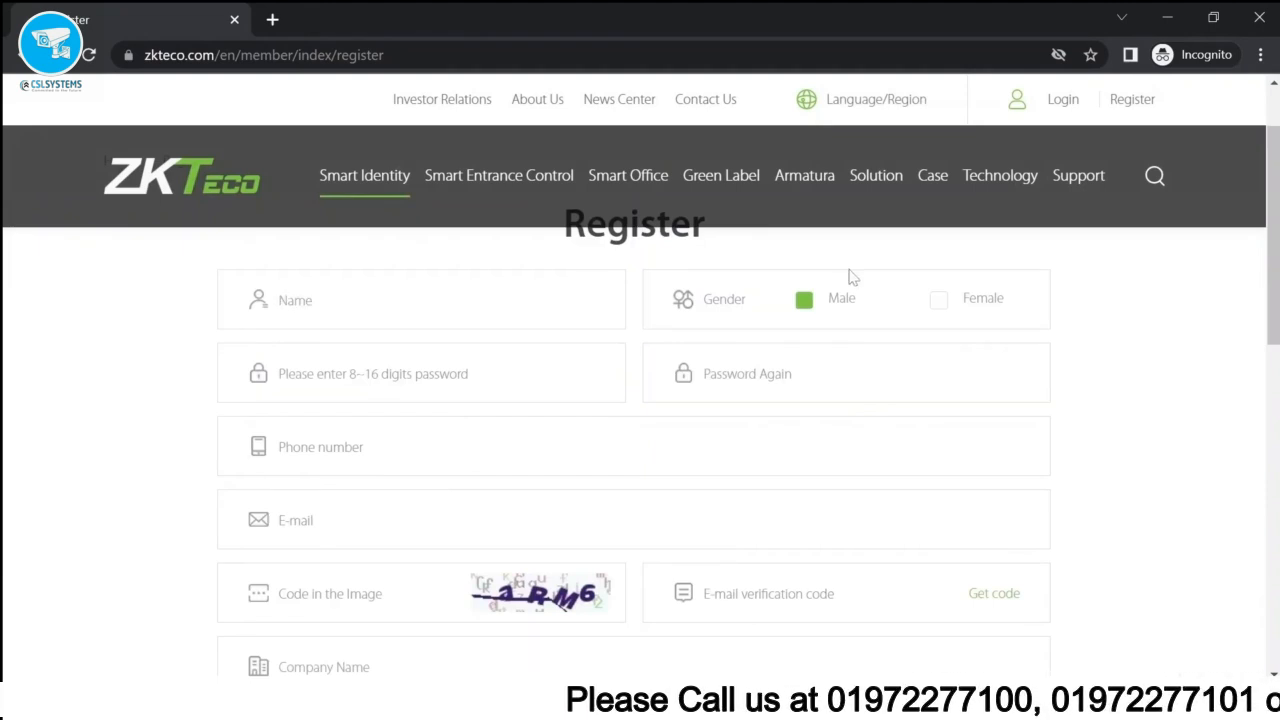
{"action": "scroll", "coordinate": [409, 374], "scroll_direction": "down", "scroll_amount": 2}
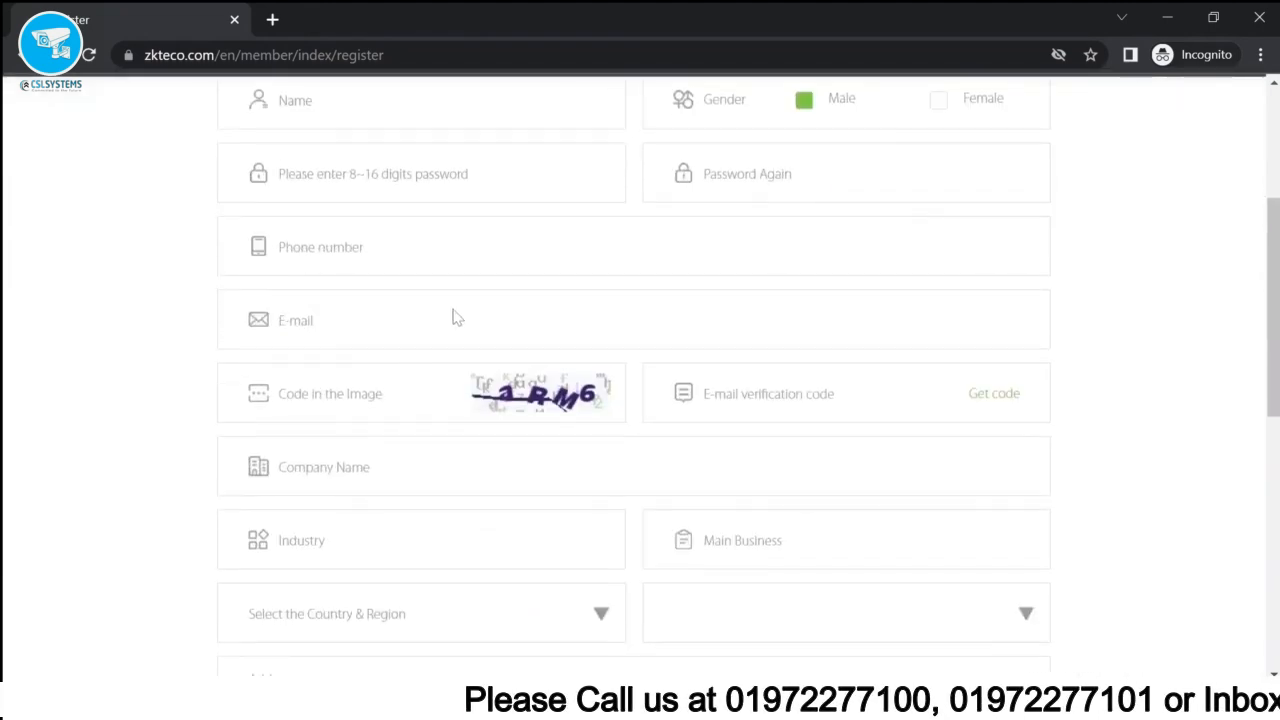
{"action": "scroll", "coordinate": [486, 394], "scroll_direction": "down", "scroll_amount": 3}
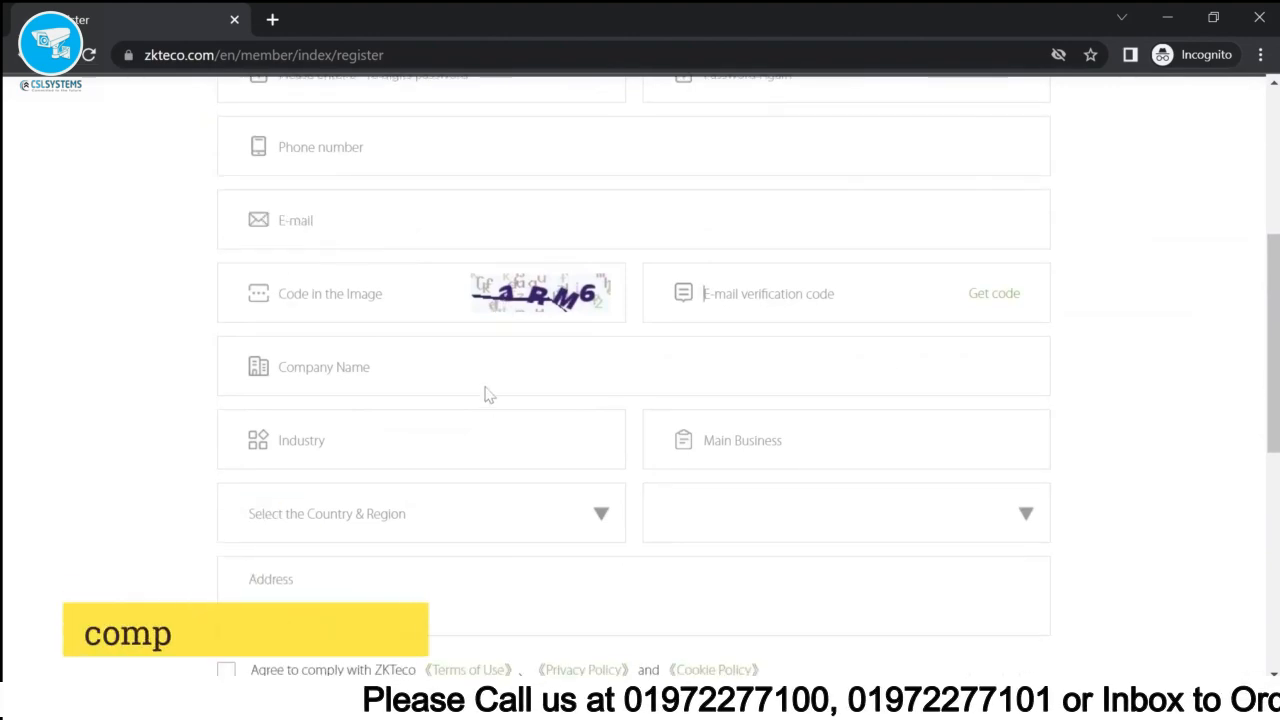
{"action": "left_click", "coordinate": [227, 474]}
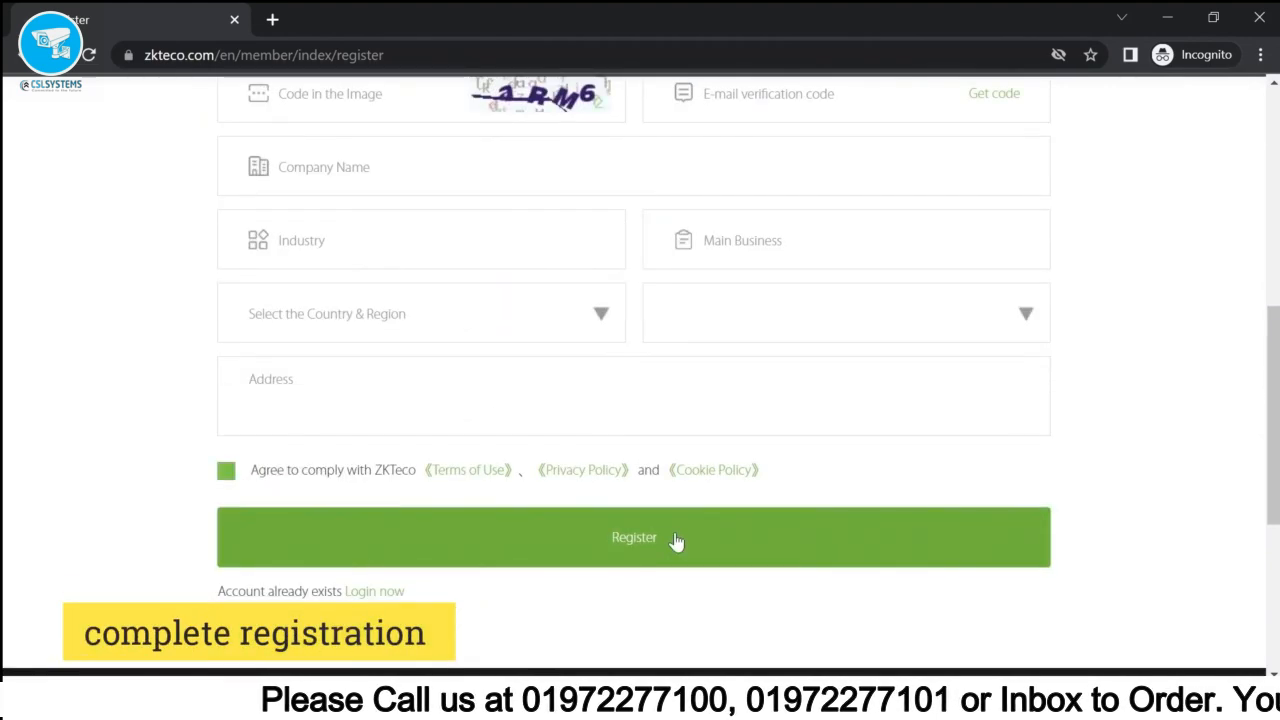
{"action": "left_click", "coordinate": [678, 541]}
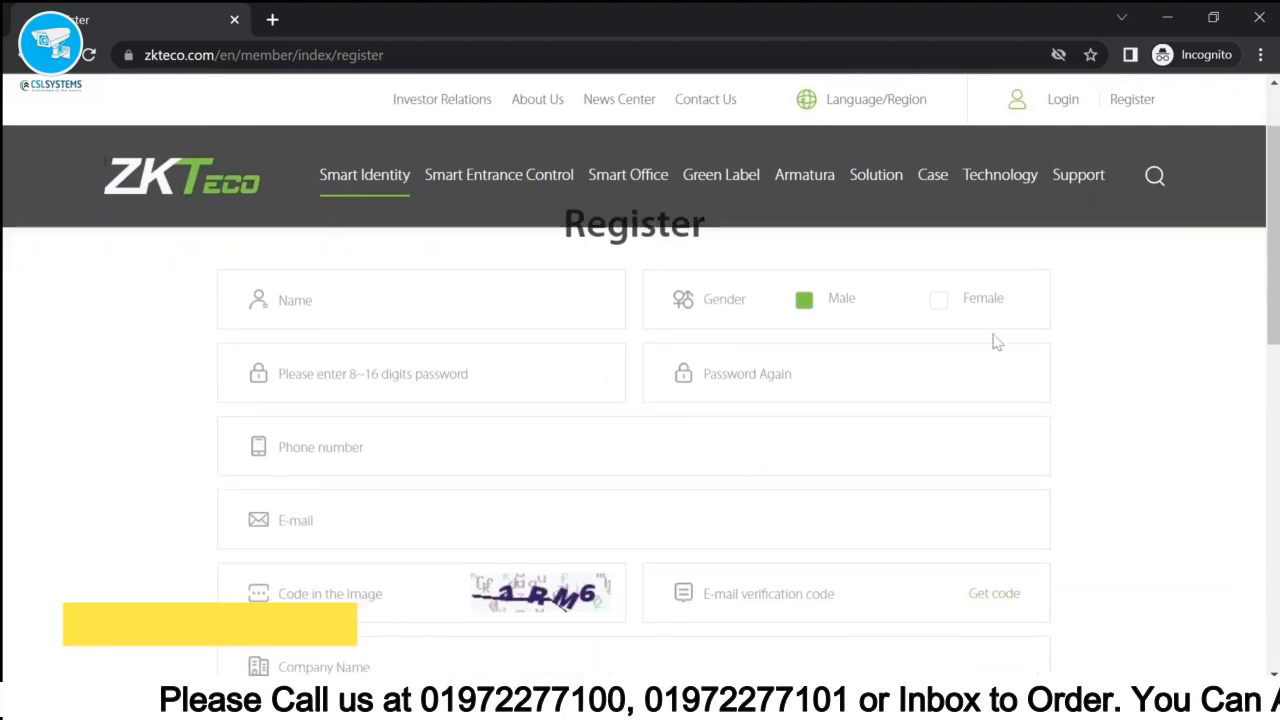
{"action": "left_click", "coordinate": [1064, 106]}
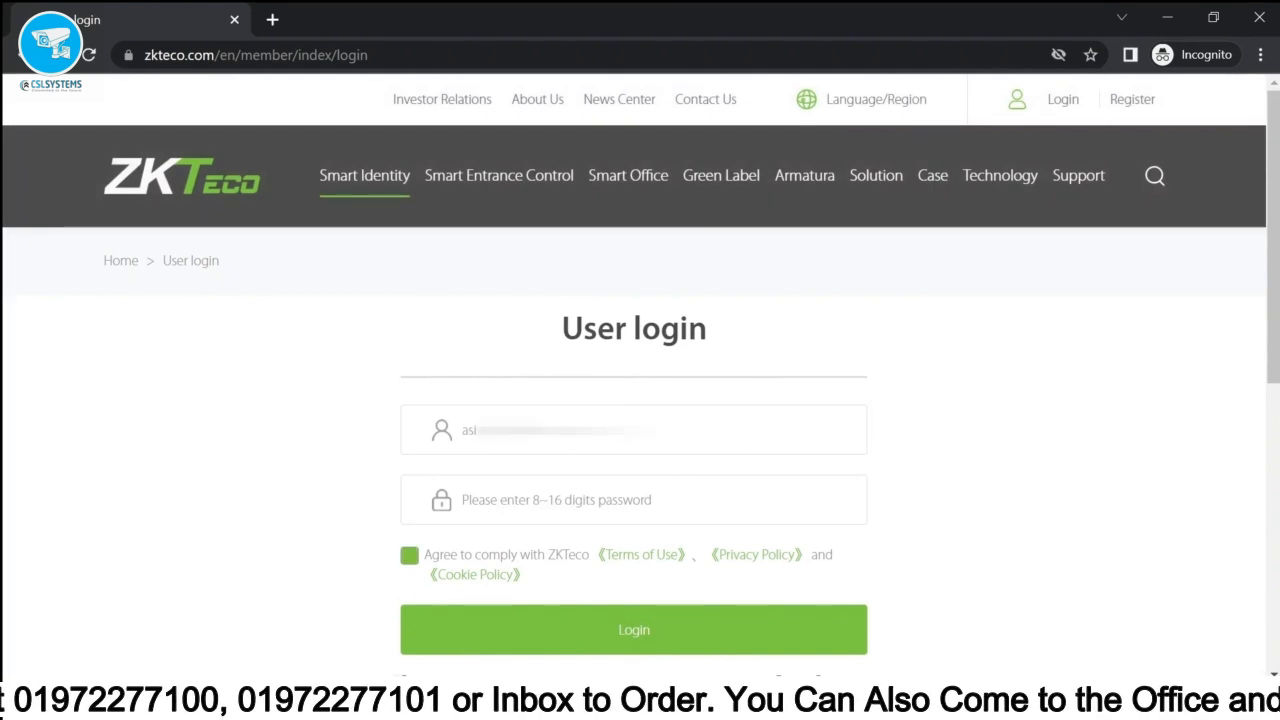
- Enter the account password and log in to the ZKTeco account
{"action": "key", "text": "ctrl+v"}
{"action": "scroll", "coordinate": [634, 450], "scroll_direction": "down", "scroll_amount": 1}
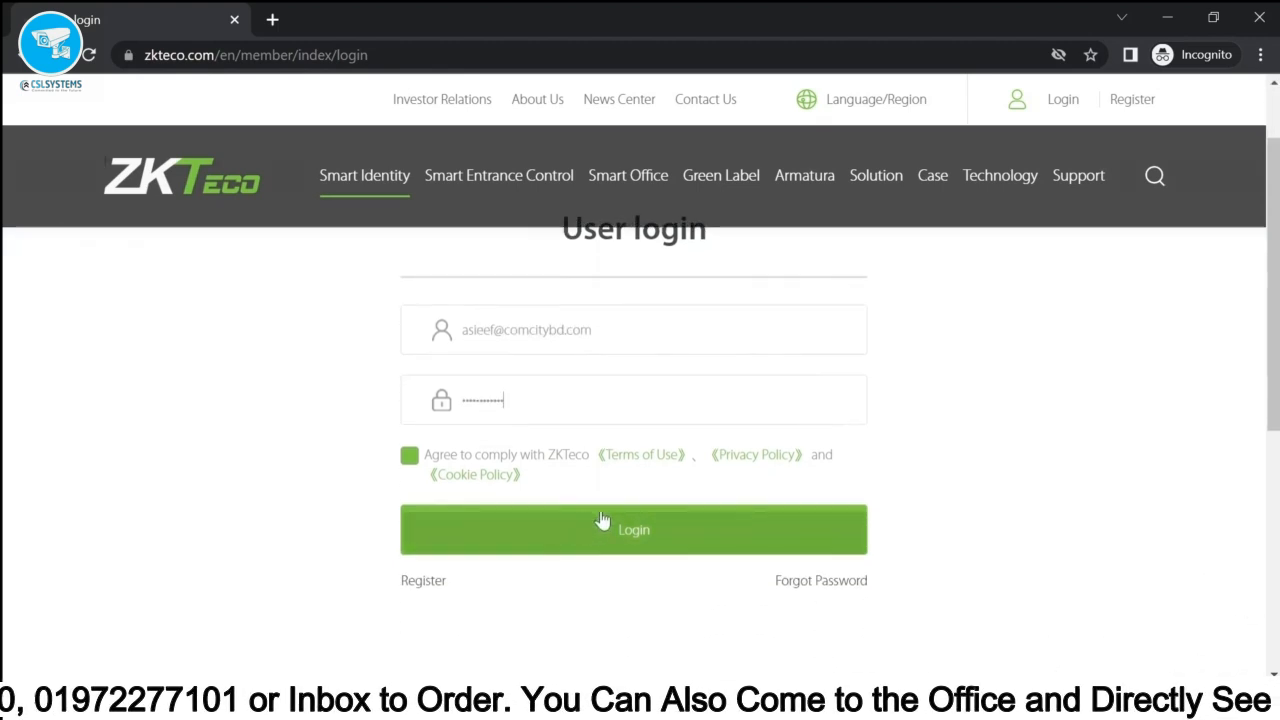
{"action": "left_click", "coordinate": [566, 534]}
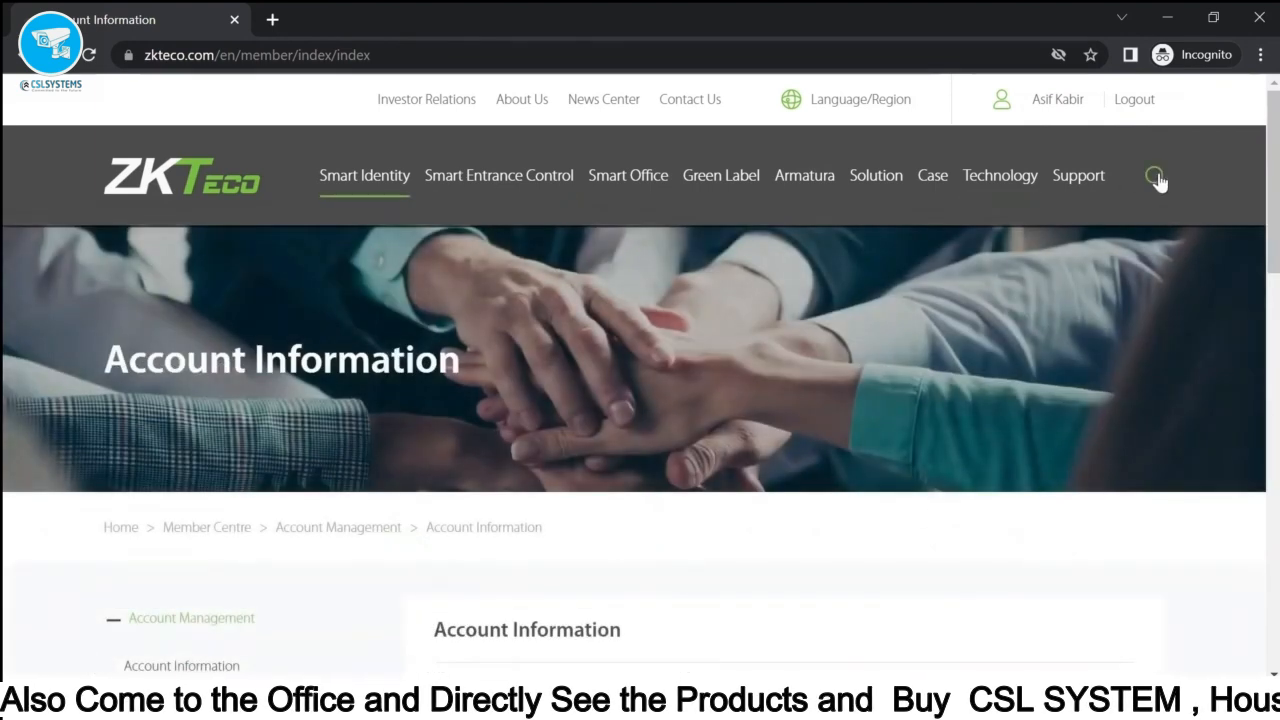
- Search the site for 'biotime 8.0' and show the Download Center results
{"action": "left_click", "coordinate": [1154, 176]}
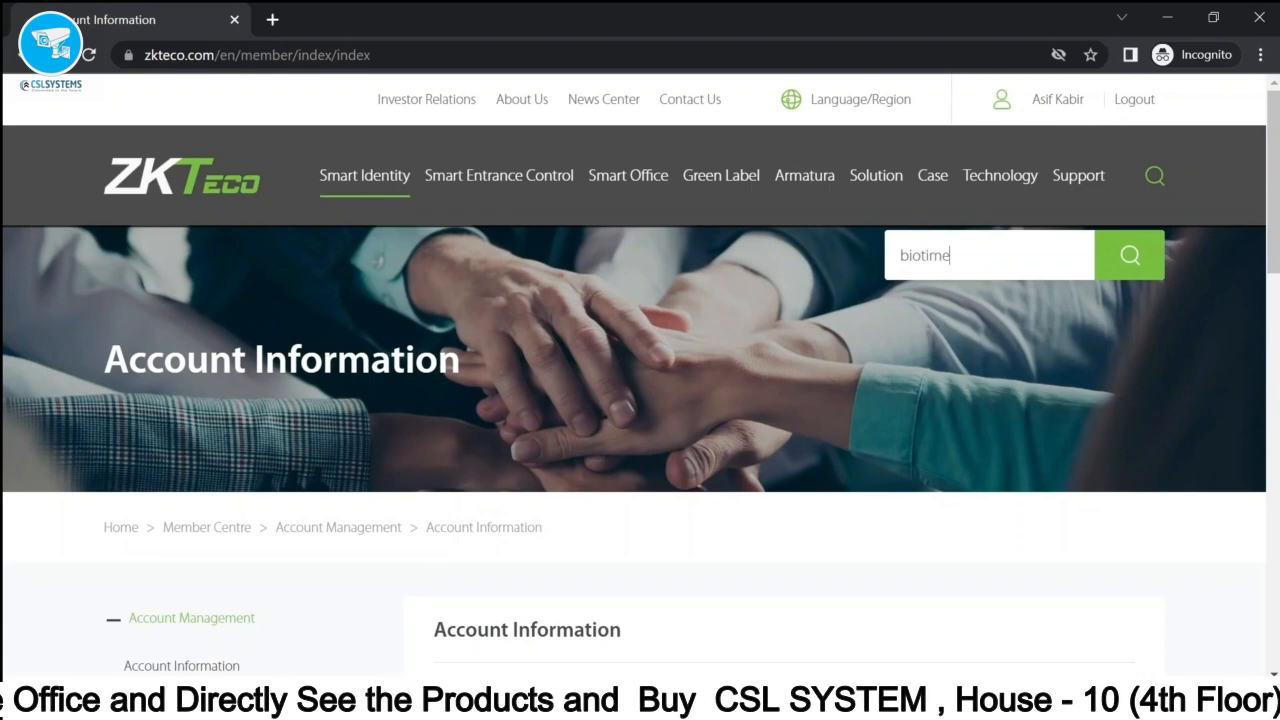
{"action": "type", "text": "biotime 8.0"}
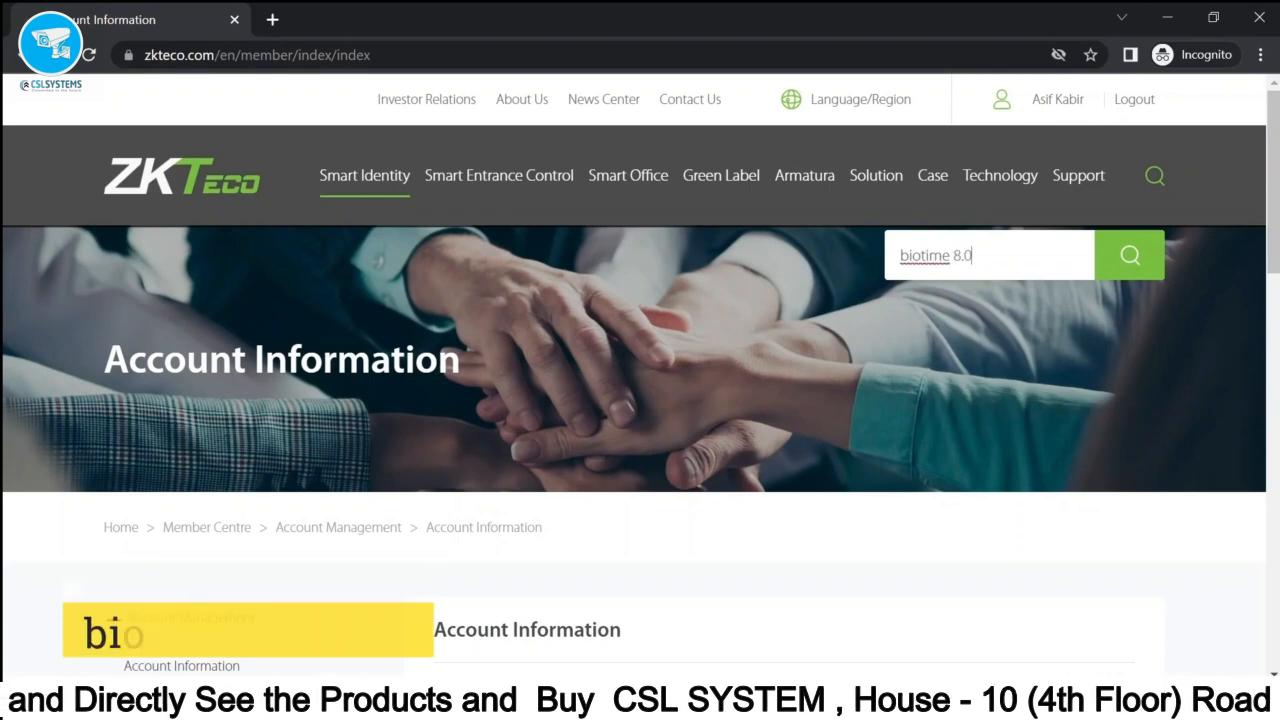
{"action": "key", "text": "Return"}
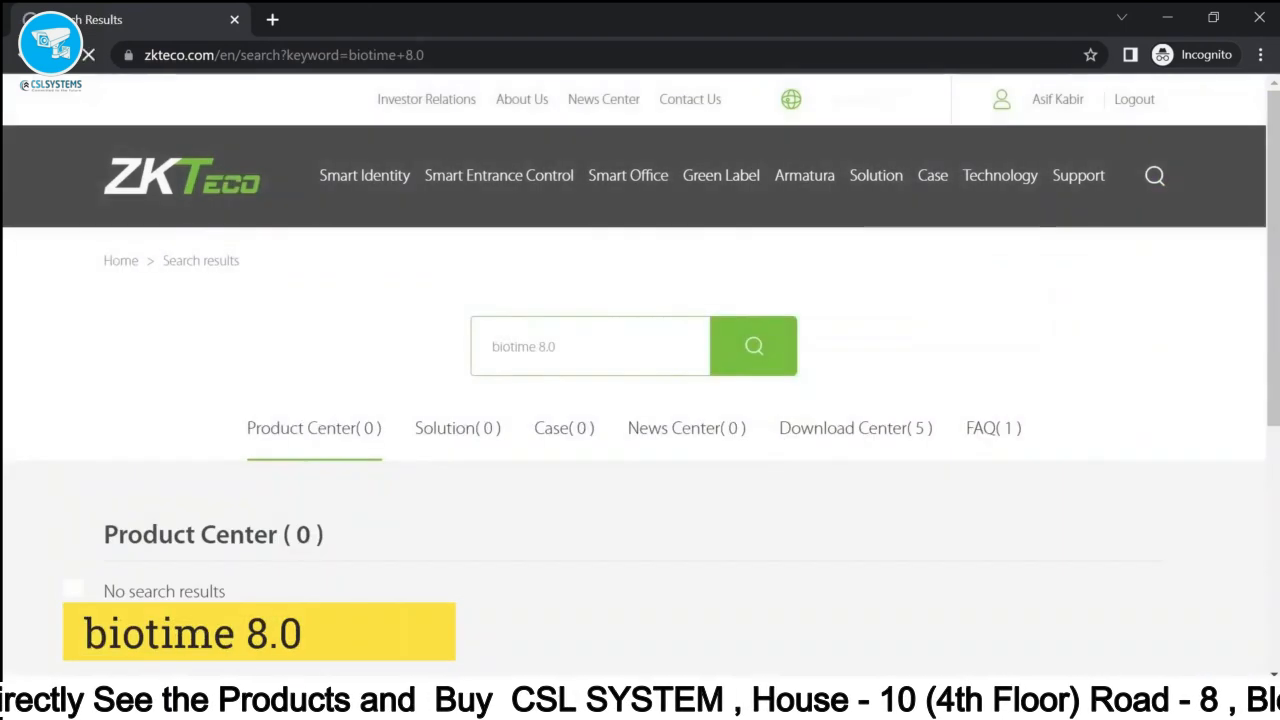
{"action": "scroll", "coordinate": [997, 306], "scroll_direction": "down", "scroll_amount": 2}
{"action": "scroll", "coordinate": [997, 306], "scroll_direction": "up", "scroll_amount": 1}
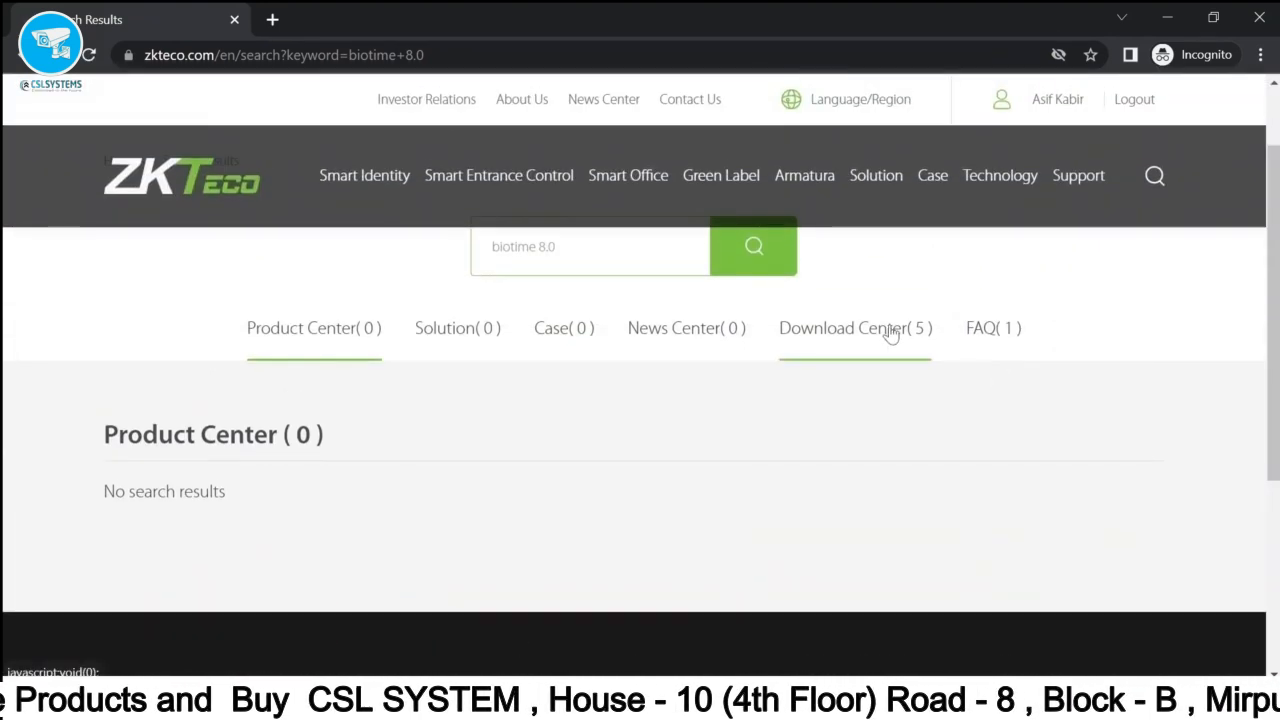
{"action": "left_click", "coordinate": [893, 330]}
{"action": "scroll", "coordinate": [337, 366], "scroll_direction": "down", "scroll_amount": 1}
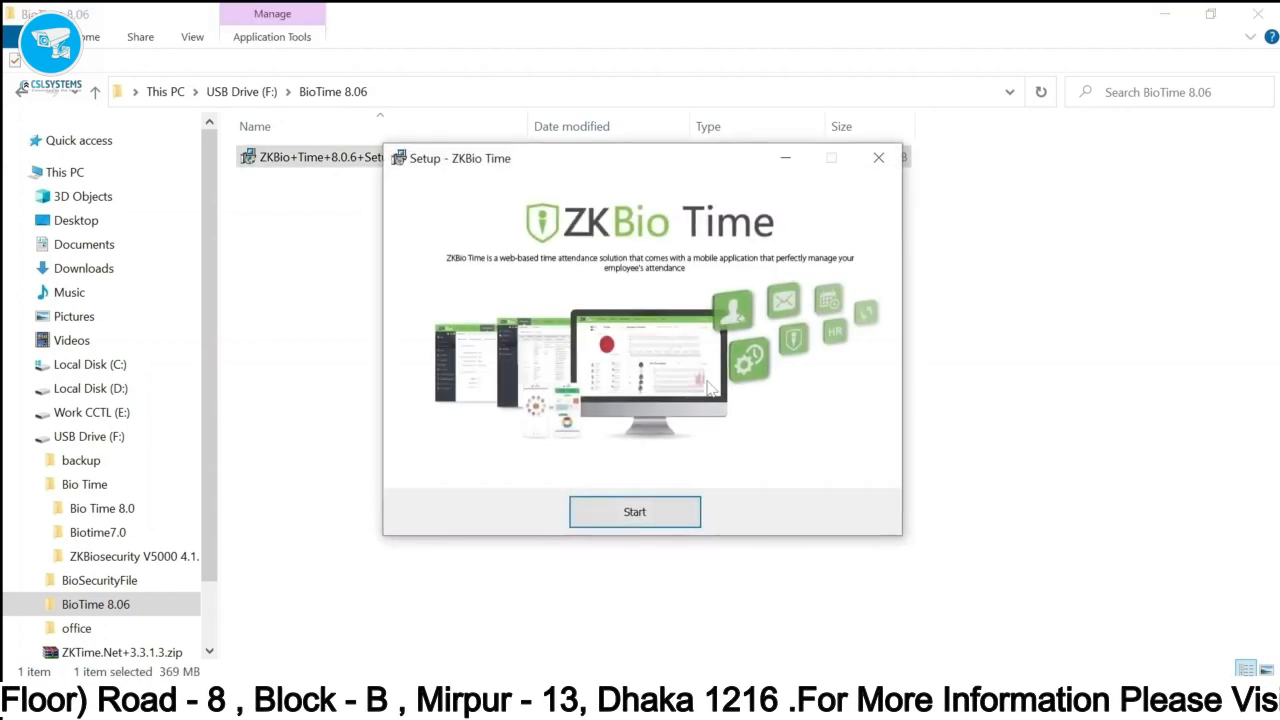
- Start the installer, accept the license, keep the default folder, and set service port 8089
{"action": "left_click", "coordinate": [677, 513]}
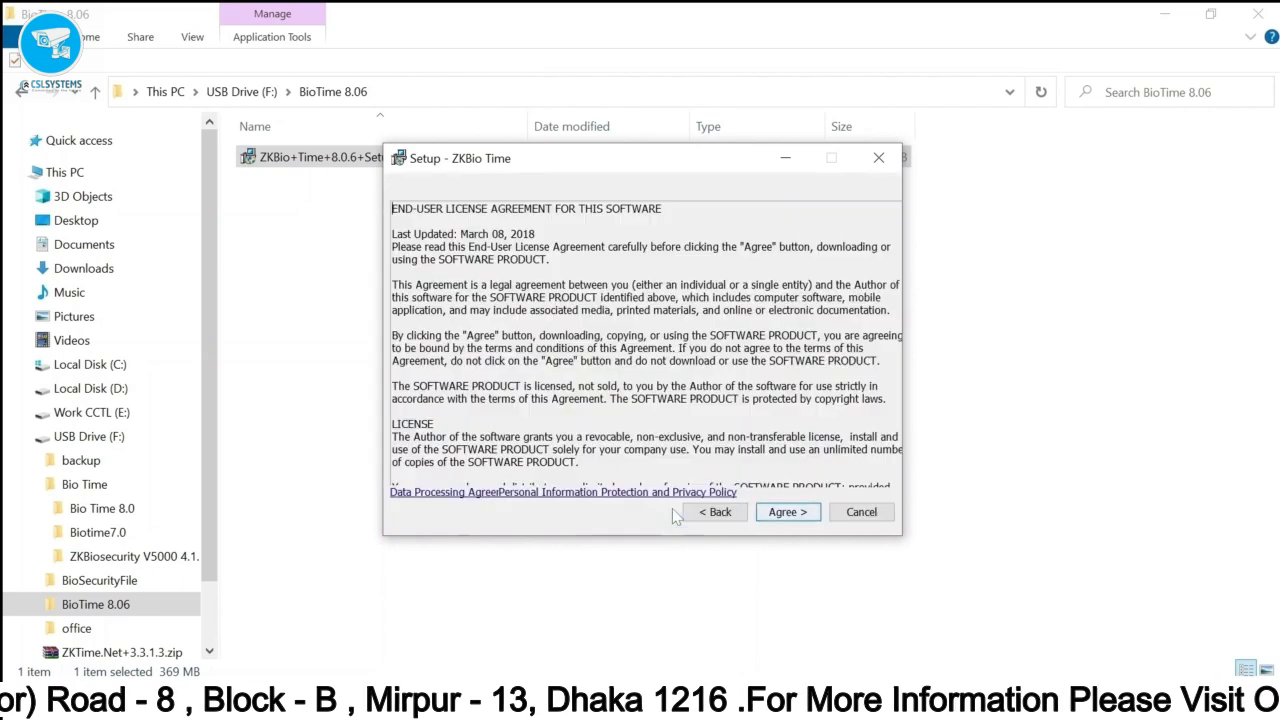
{"action": "left_click", "coordinate": [795, 513]}
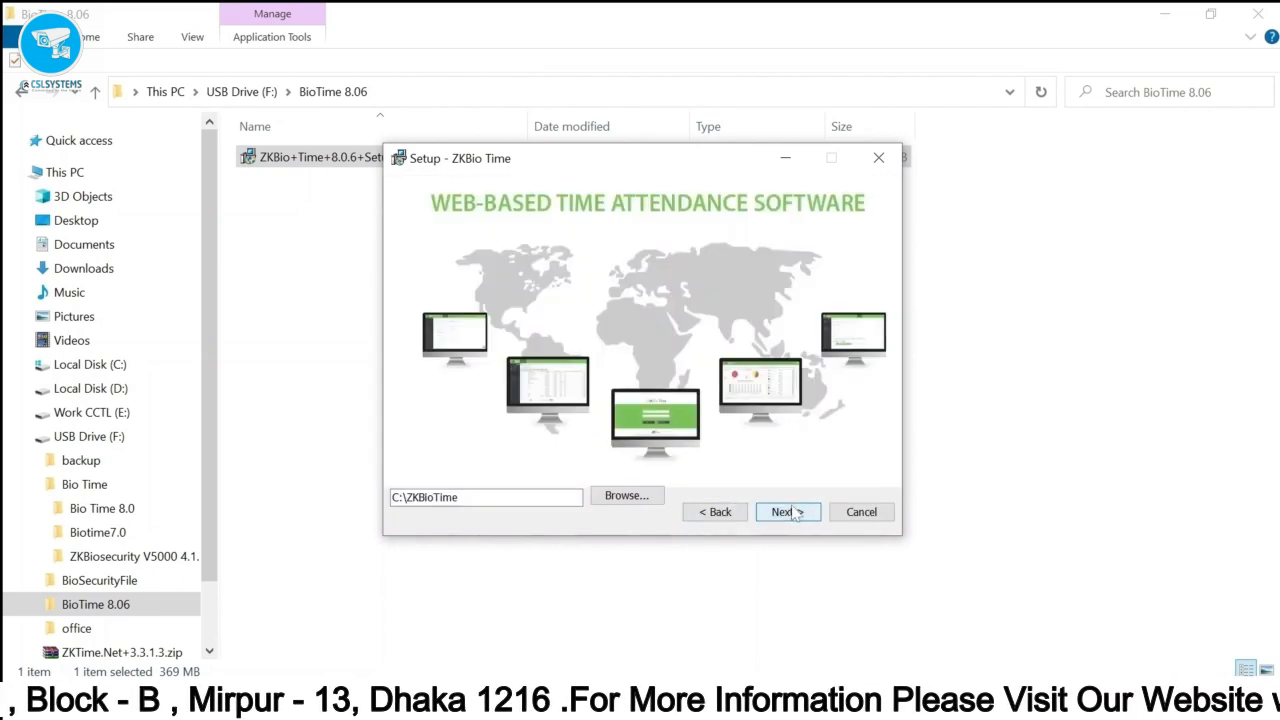
{"action": "left_click", "coordinate": [793, 513]}
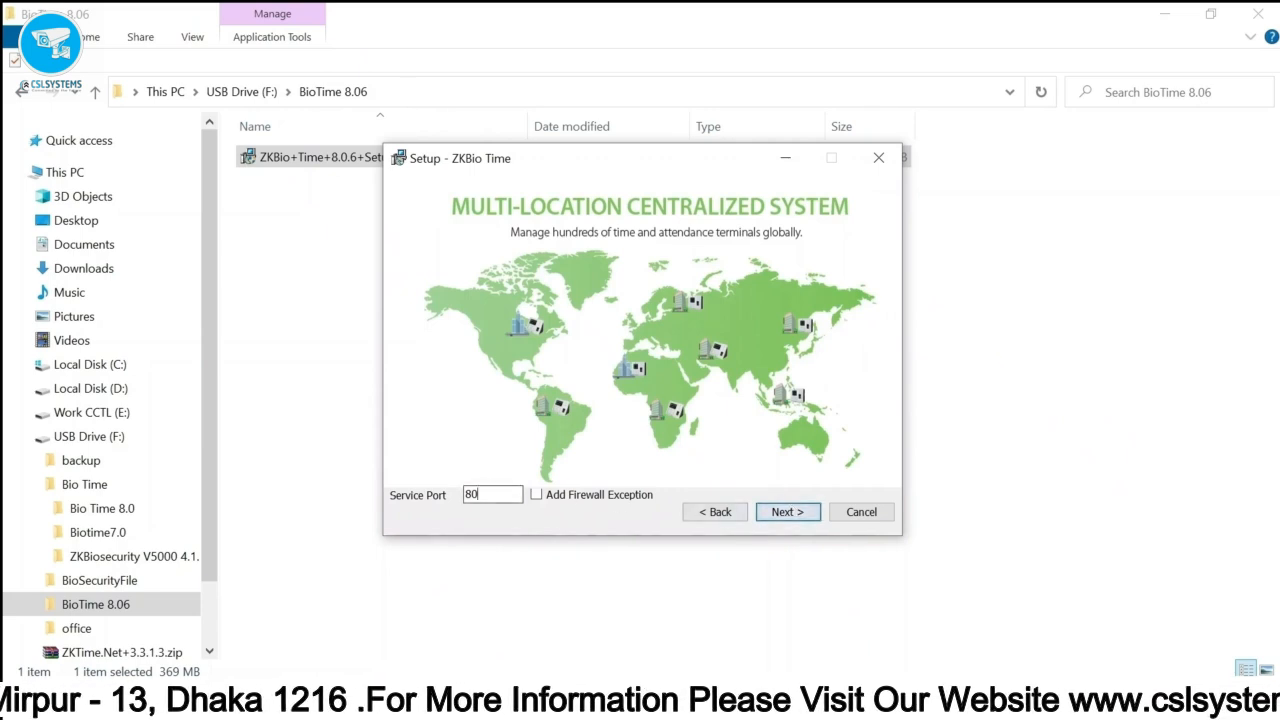
{"action": "type", "text": "89"}
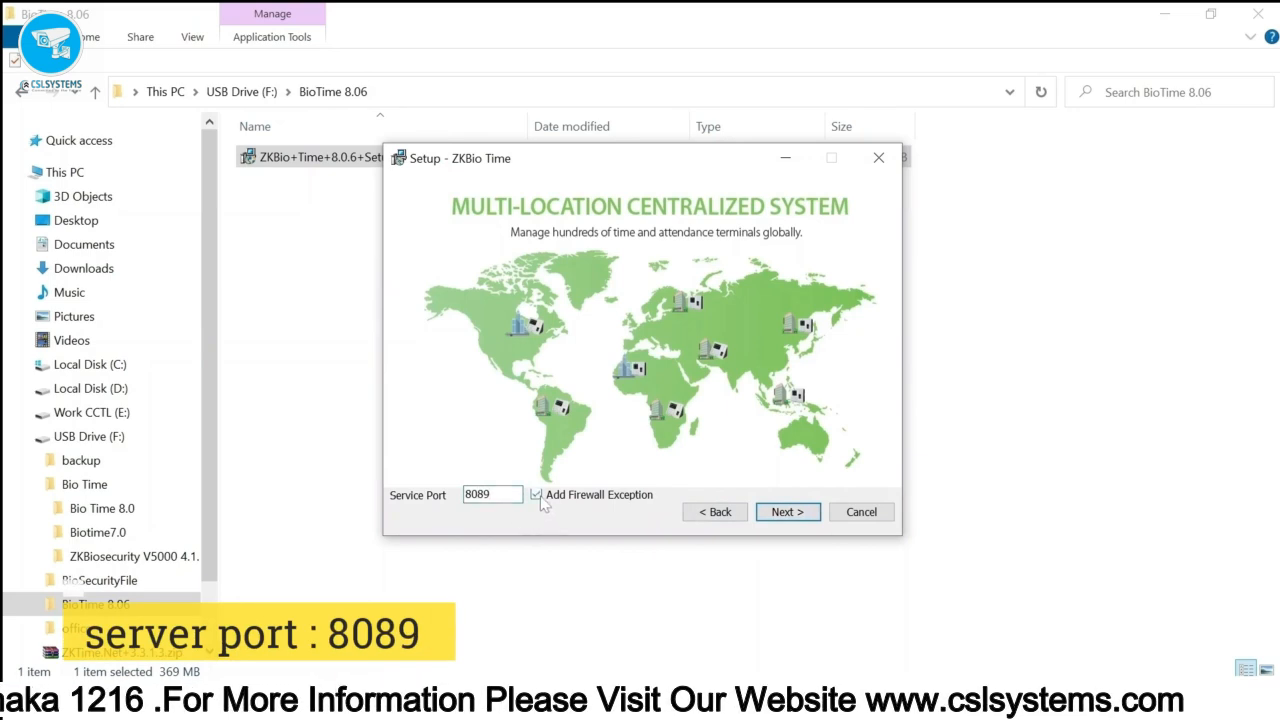
{"action": "left_click", "coordinate": [788, 515]}
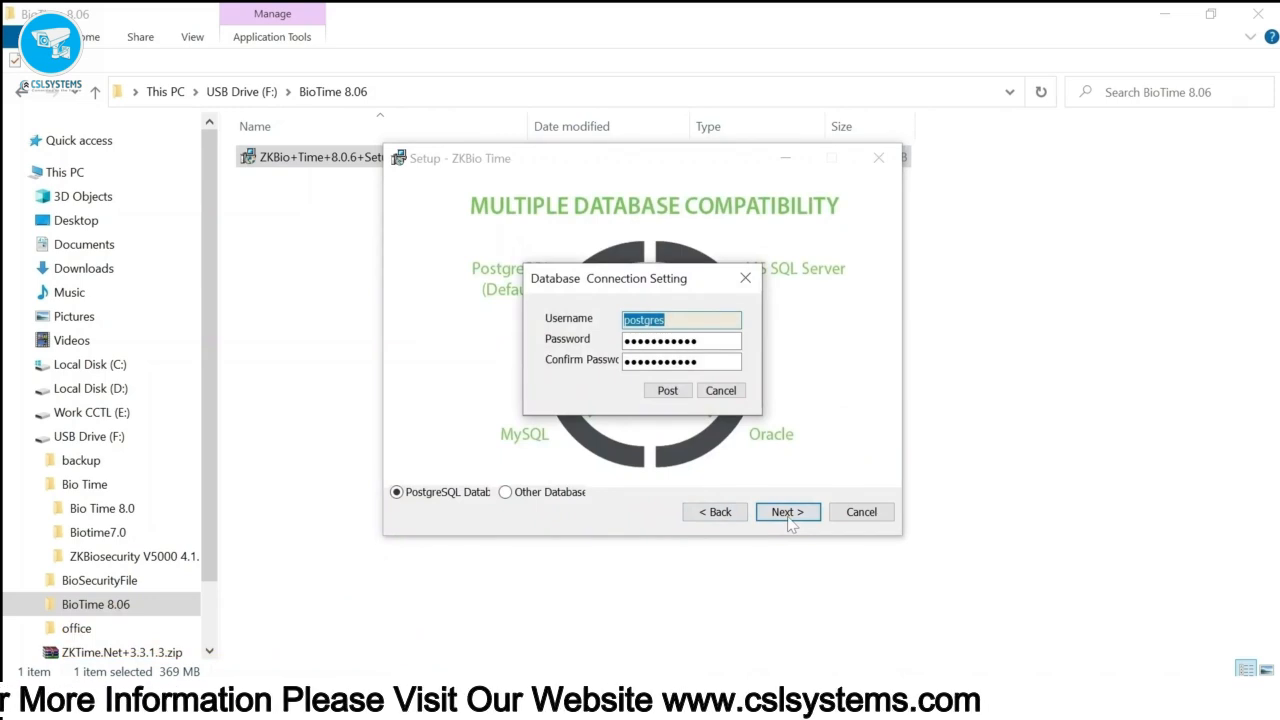
- Keep the default PostgreSQL database and backup path, install, and choose to restart now
{"action": "left_click", "coordinate": [680, 396]}
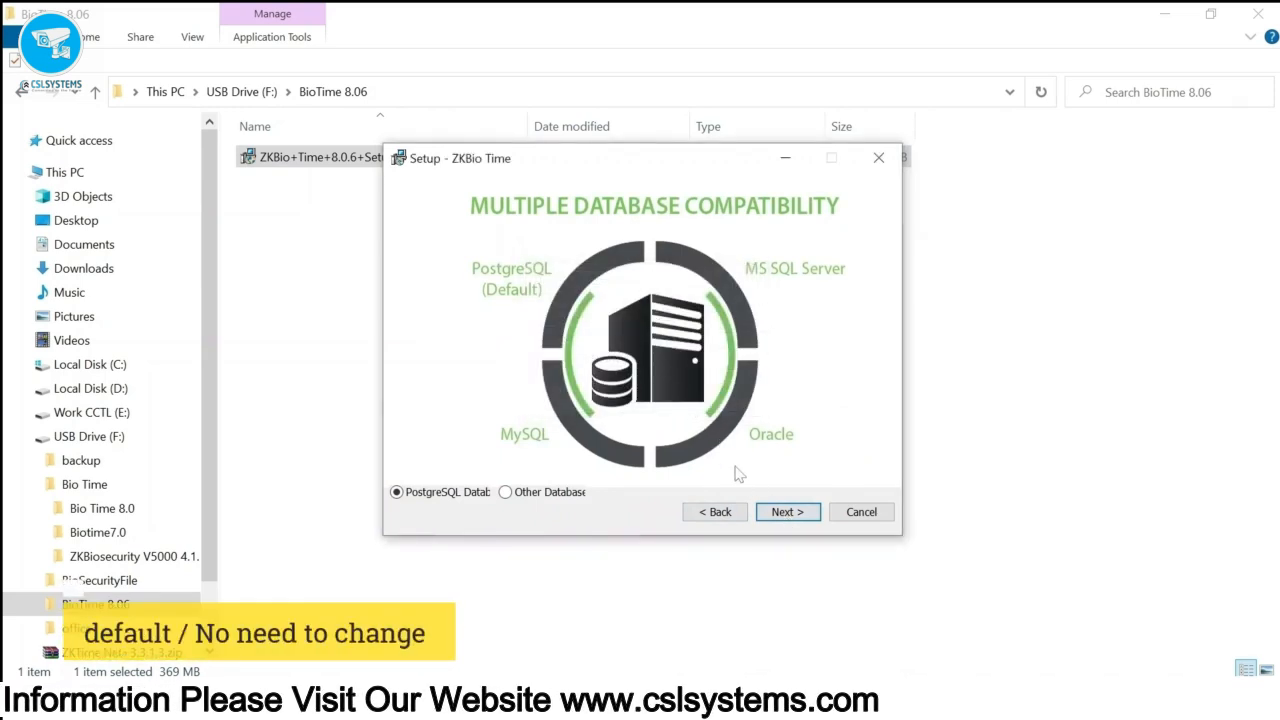
{"action": "left_click", "coordinate": [786, 512]}
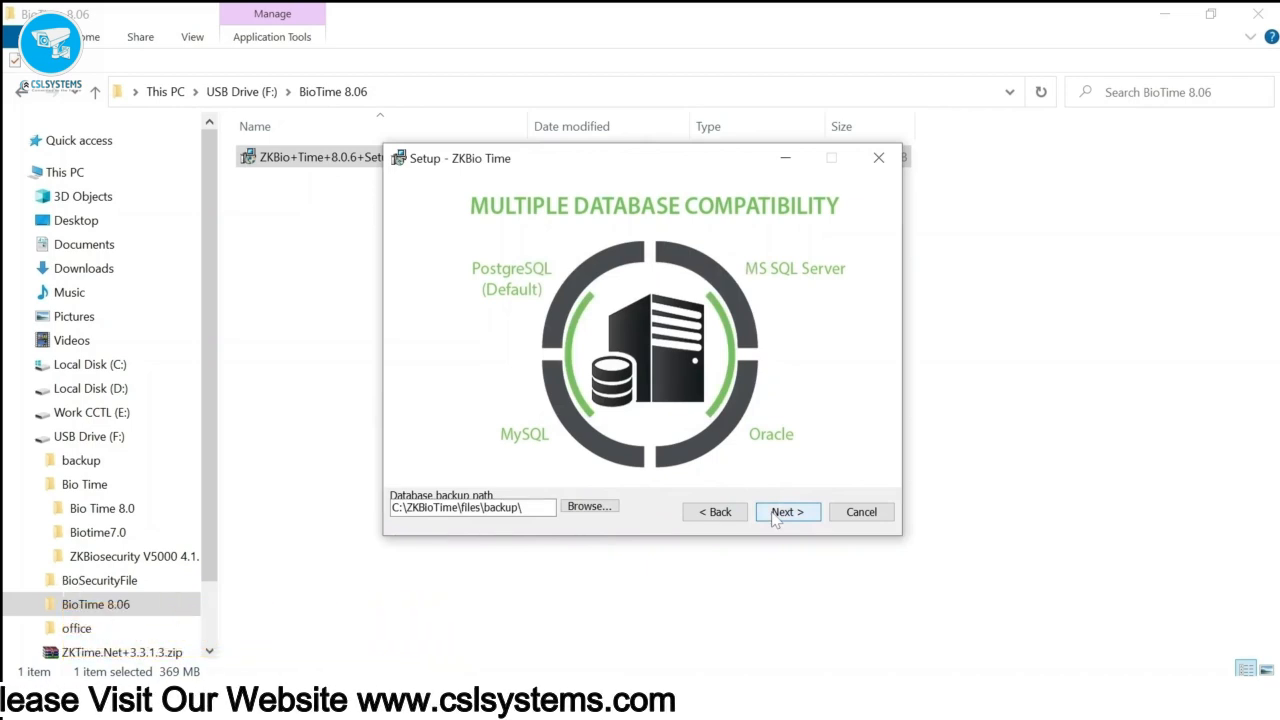
{"action": "left_click", "coordinate": [776, 517]}
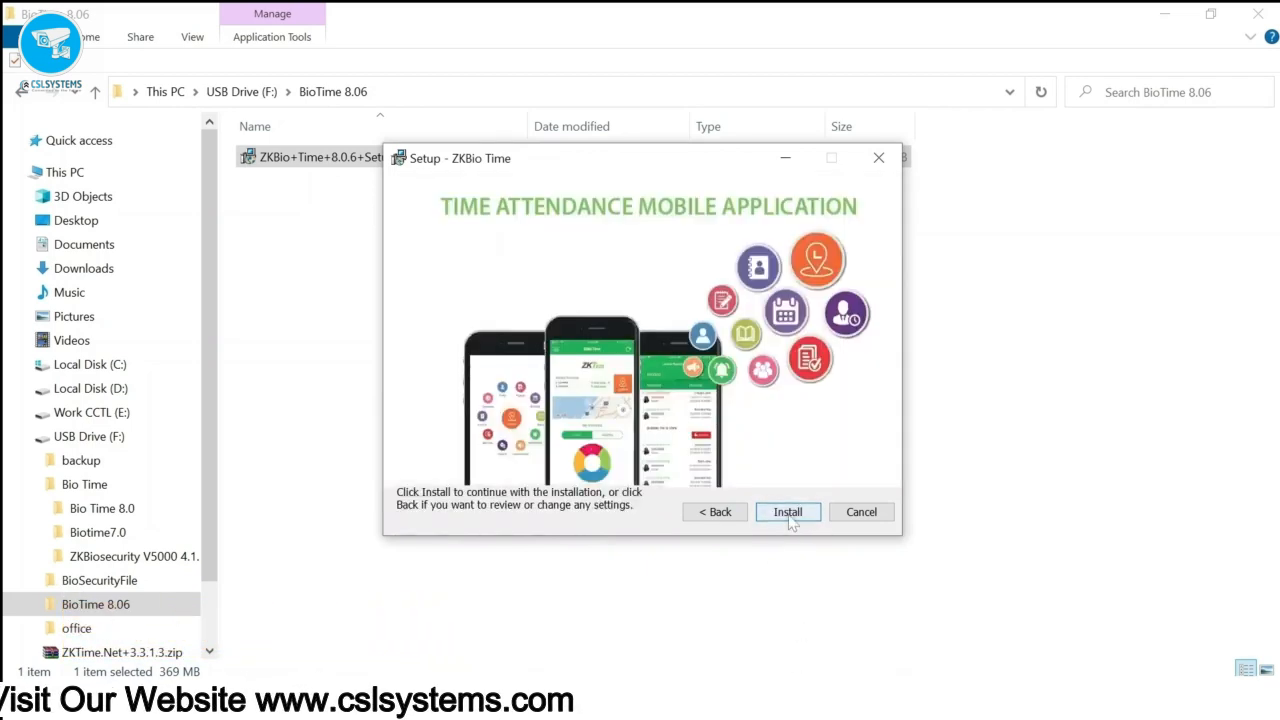
{"action": "left_click", "coordinate": [788, 514]}
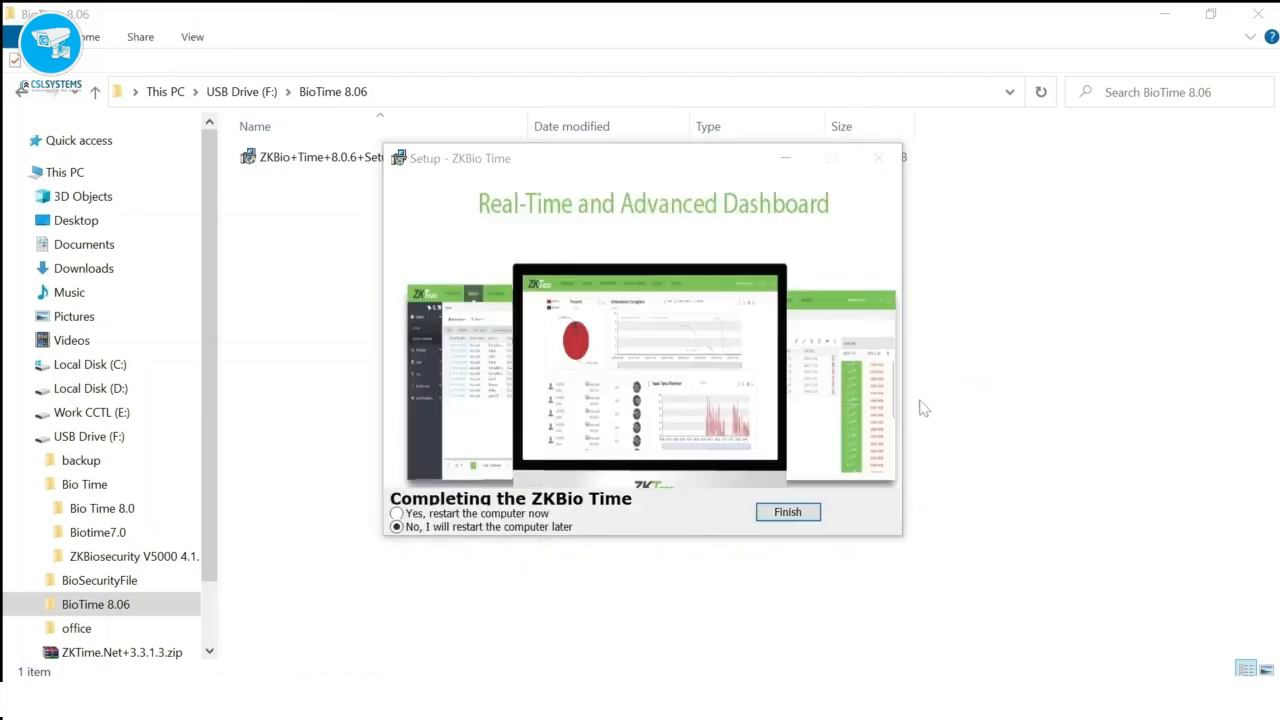
{"action": "left_click", "coordinate": [398, 514]}
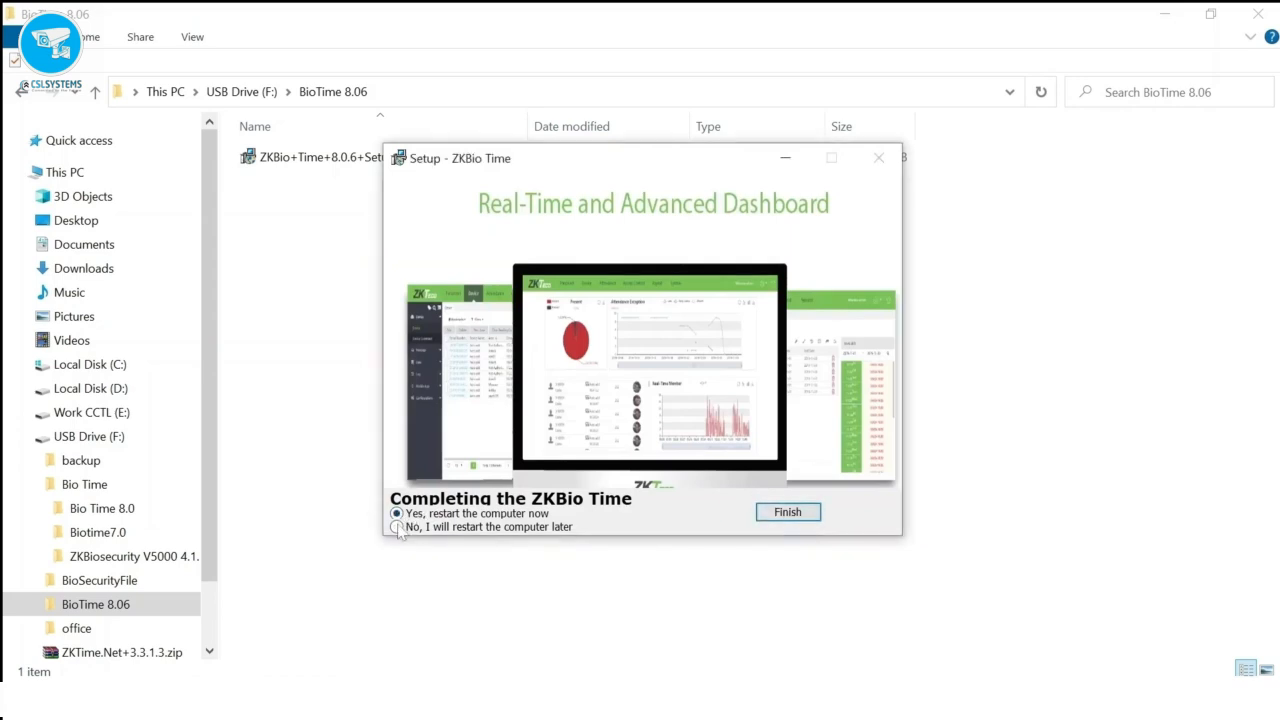
- Finish the installer and create the admin superuser with a matching password and confirmation
{"action": "left_click", "coordinate": [776, 521]}
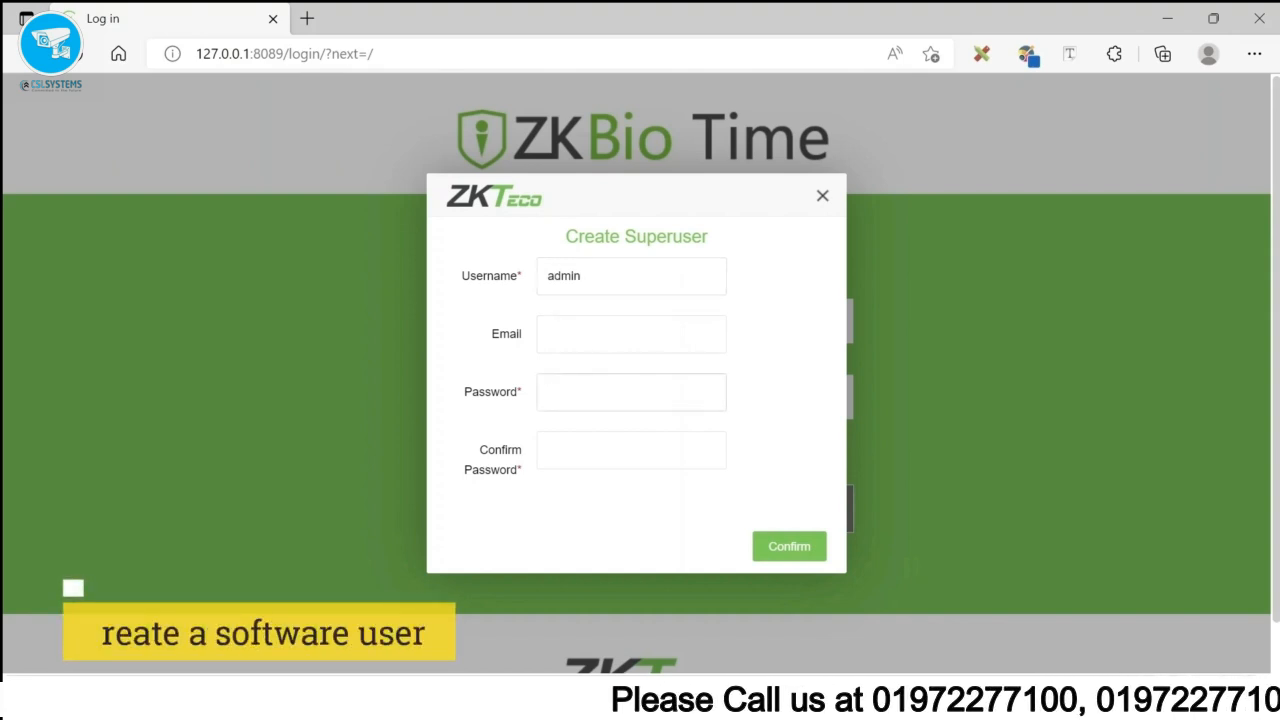
{"action": "type", "text": "••"}
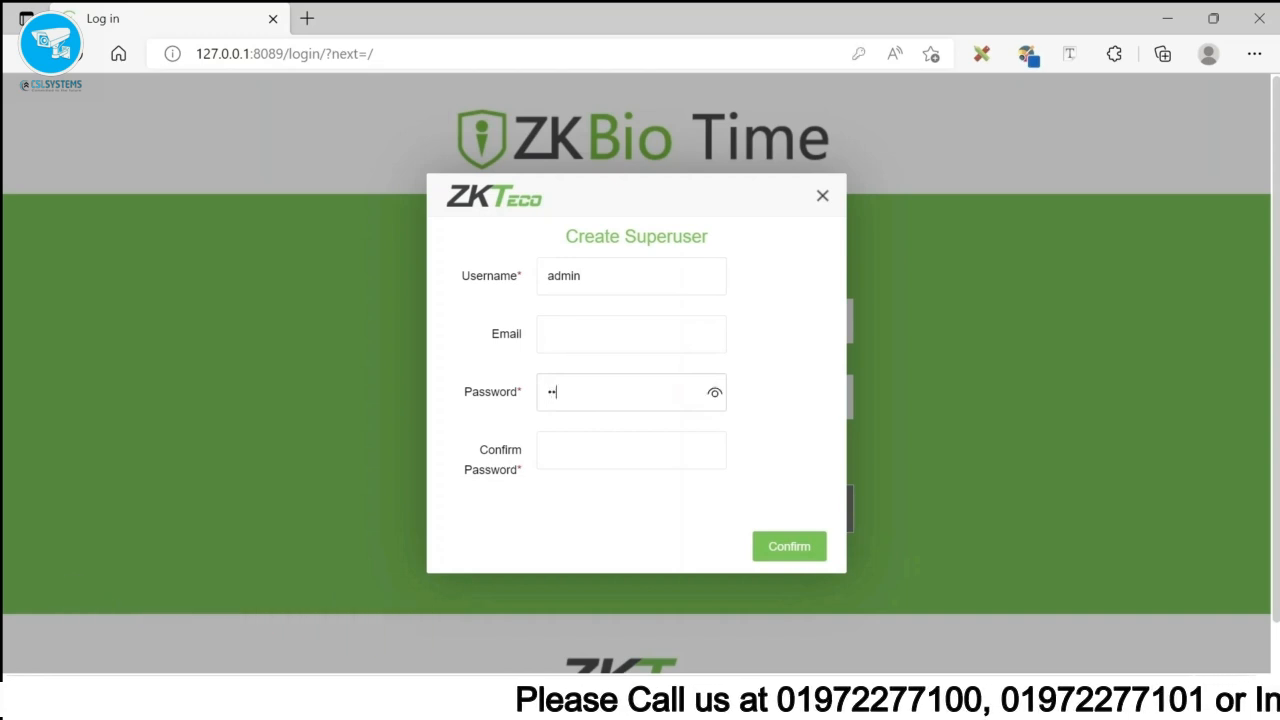
{"action": "type", "text": "••••"}
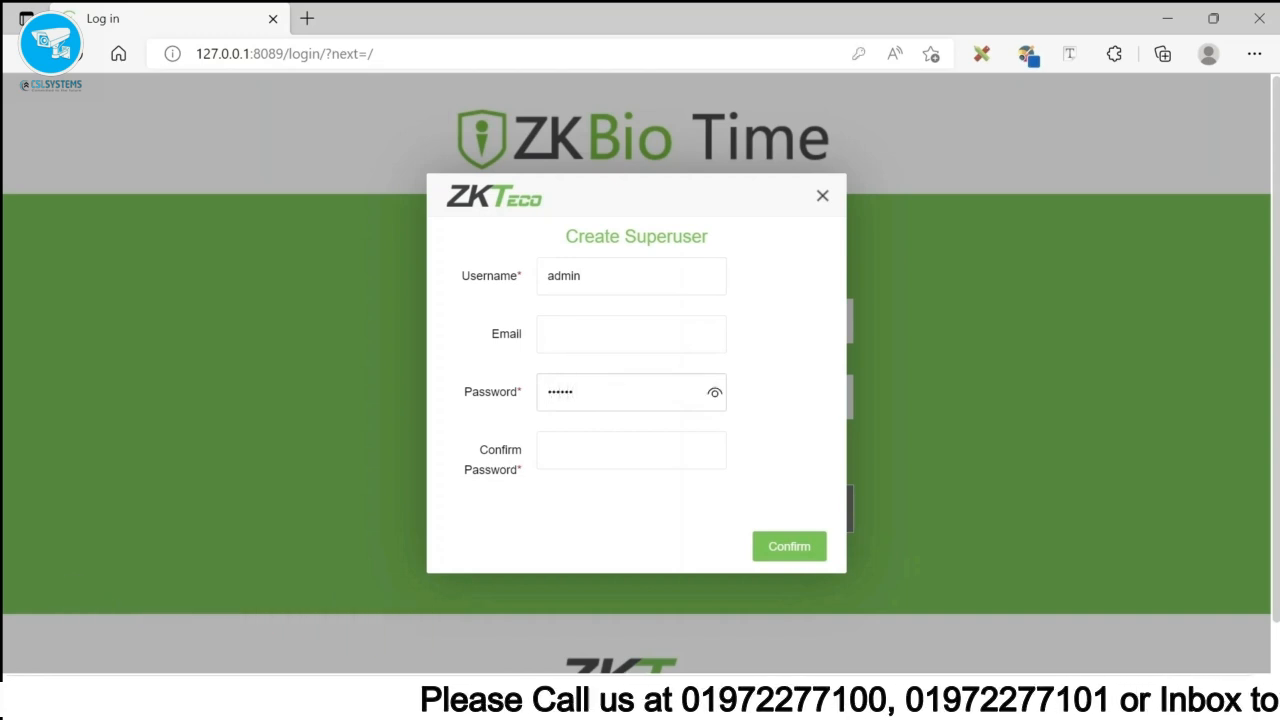
{"action": "type", "text": "••"}
{"action": "key", "text": "BackSpace"}
{"action": "key", "text": "BackSpace"}
{"action": "key", "text": "BackSpace"}
{"action": "key", "text": "BackSpace"}
{"action": "key", "text": "BackSpace"}
{"action": "key", "text": "BackSpace"}
{"action": "key", "text": "BackSpace"}
{"action": "key", "text": "BackSpace"}
{"action": "type", "text": "•••••"}
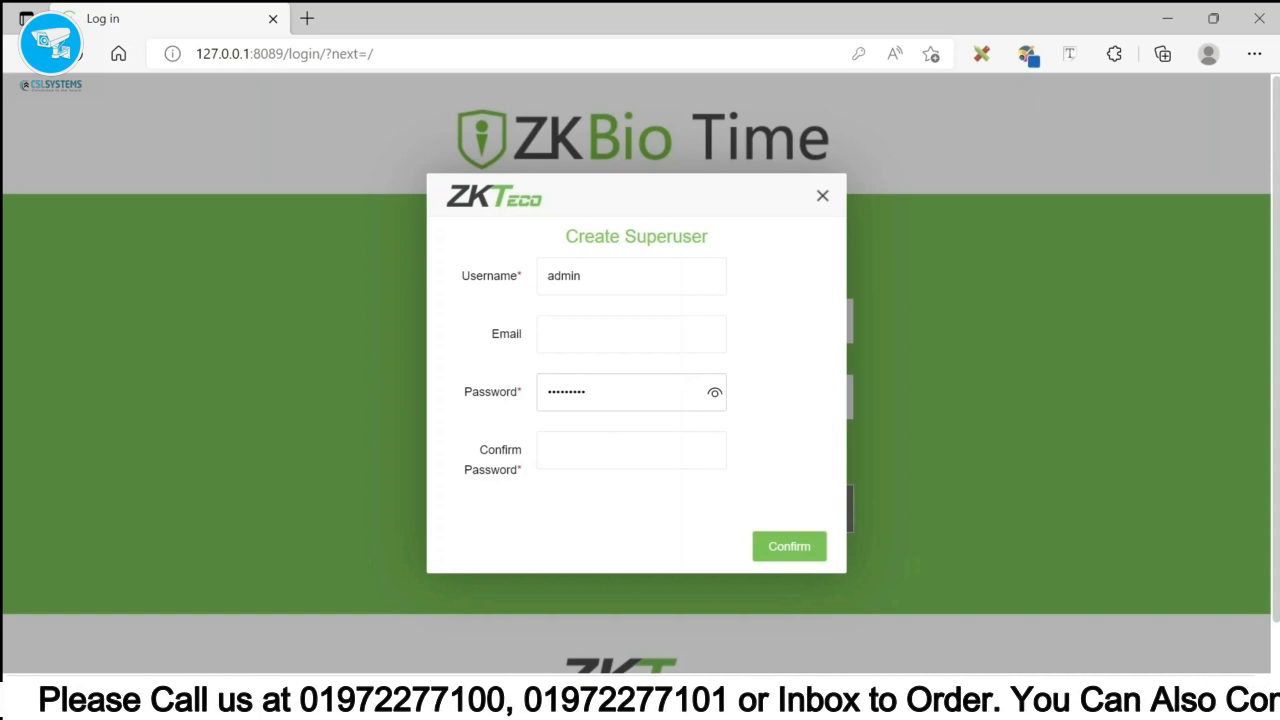
{"action": "left_click", "coordinate": [714, 394]}
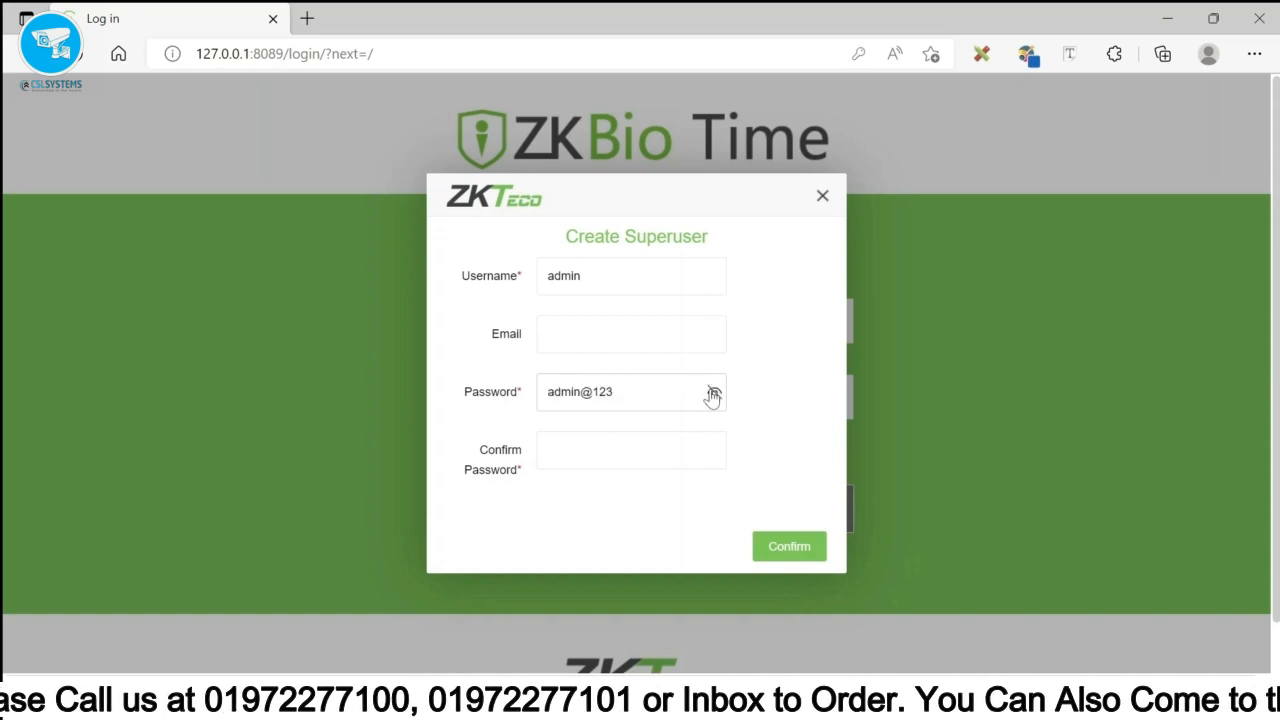
{"action": "key", "text": "Tab"}
{"action": "type", "text": "a"}
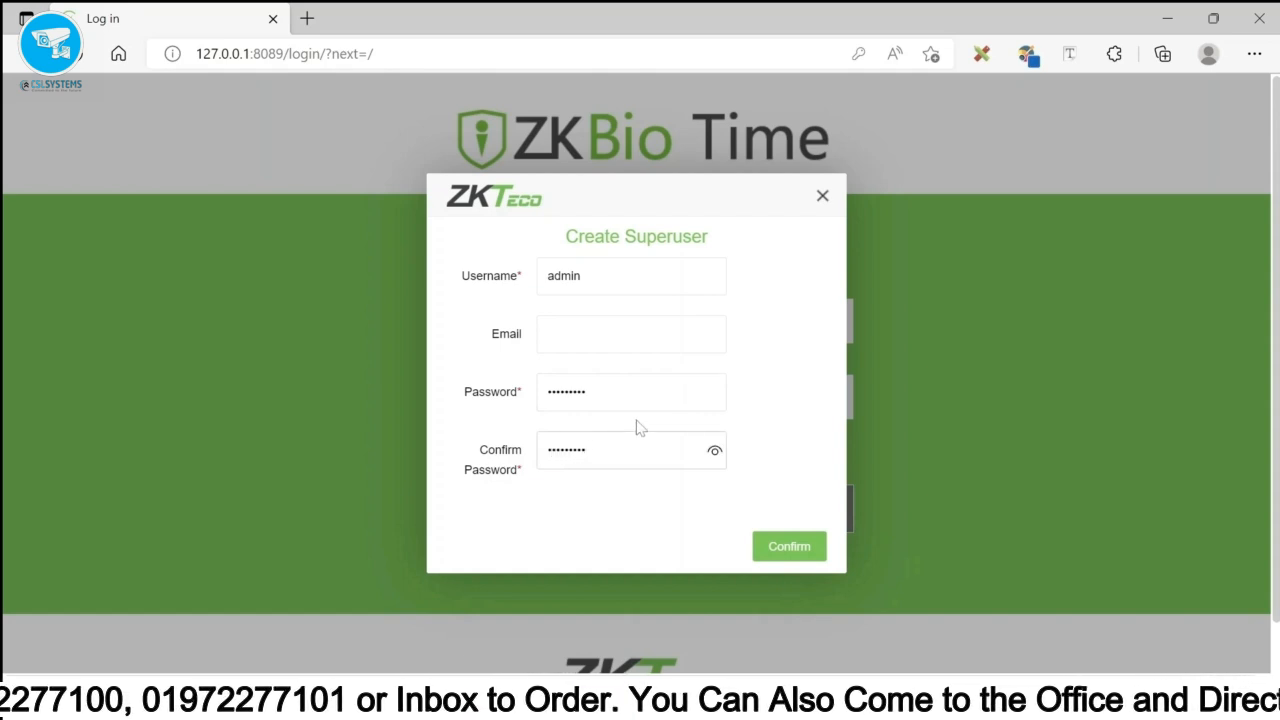
{"action": "left_click", "coordinate": [714, 451]}
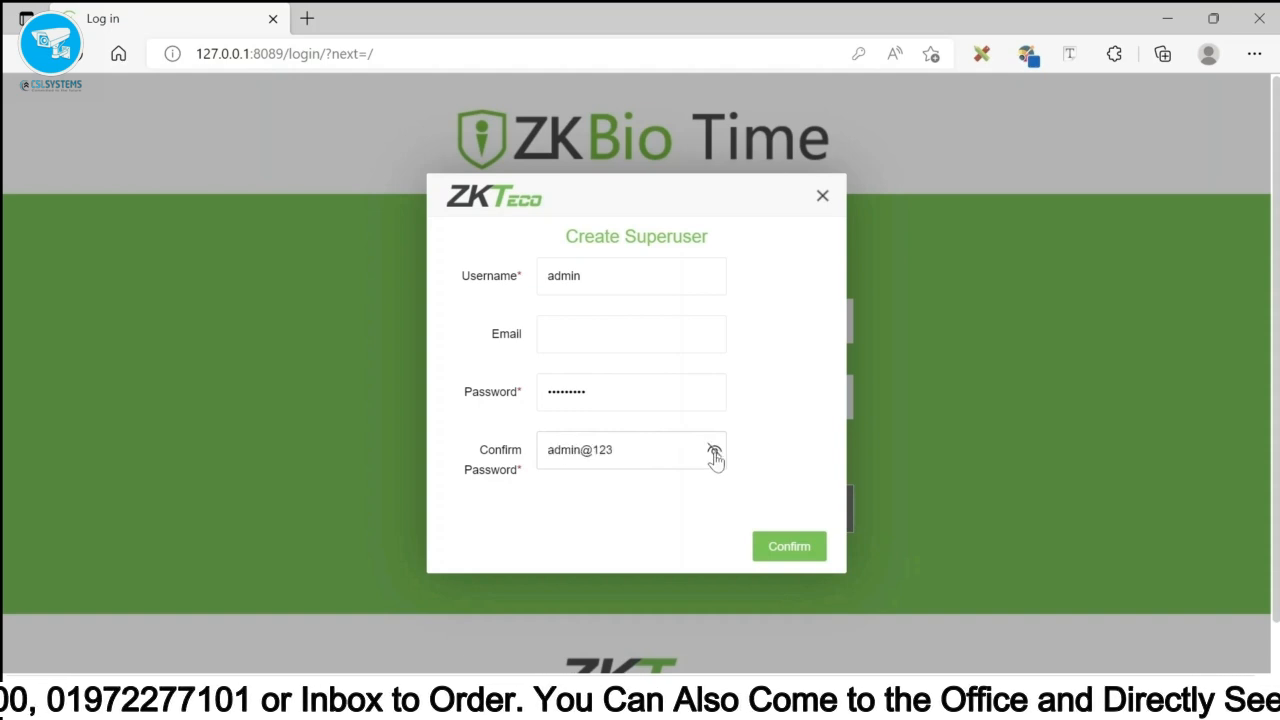
{"action": "left_click", "coordinate": [782, 552]}
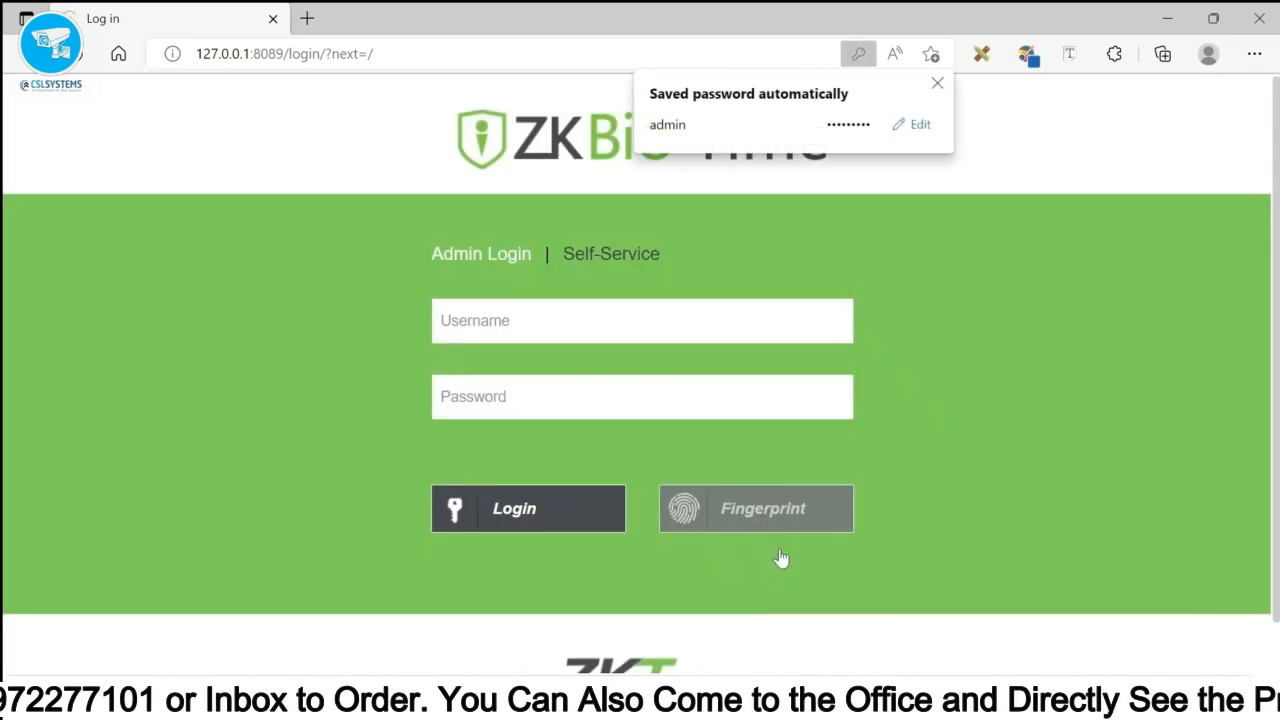
- Dismiss the saved-password notice and log in as admin with the autofilled password
{"action": "left_click", "coordinate": [600, 321]}
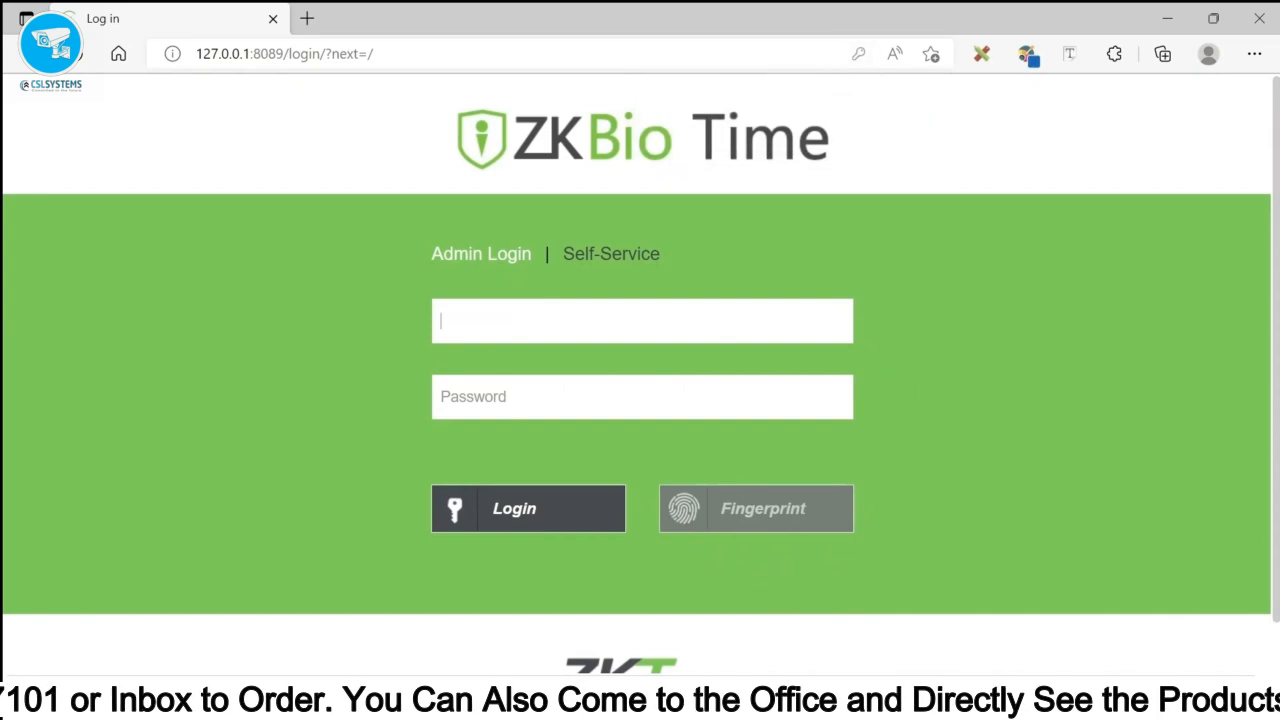
{"action": "type", "text": "admin"}
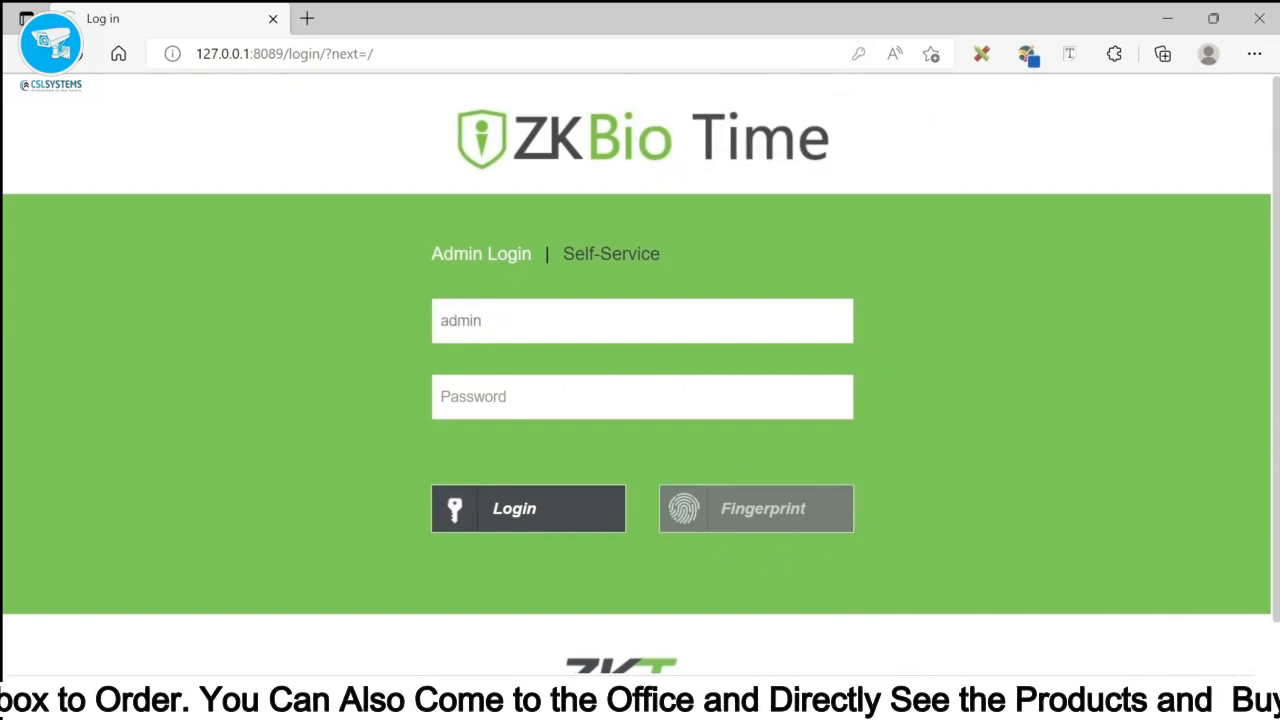
{"action": "key", "text": "Tab"}
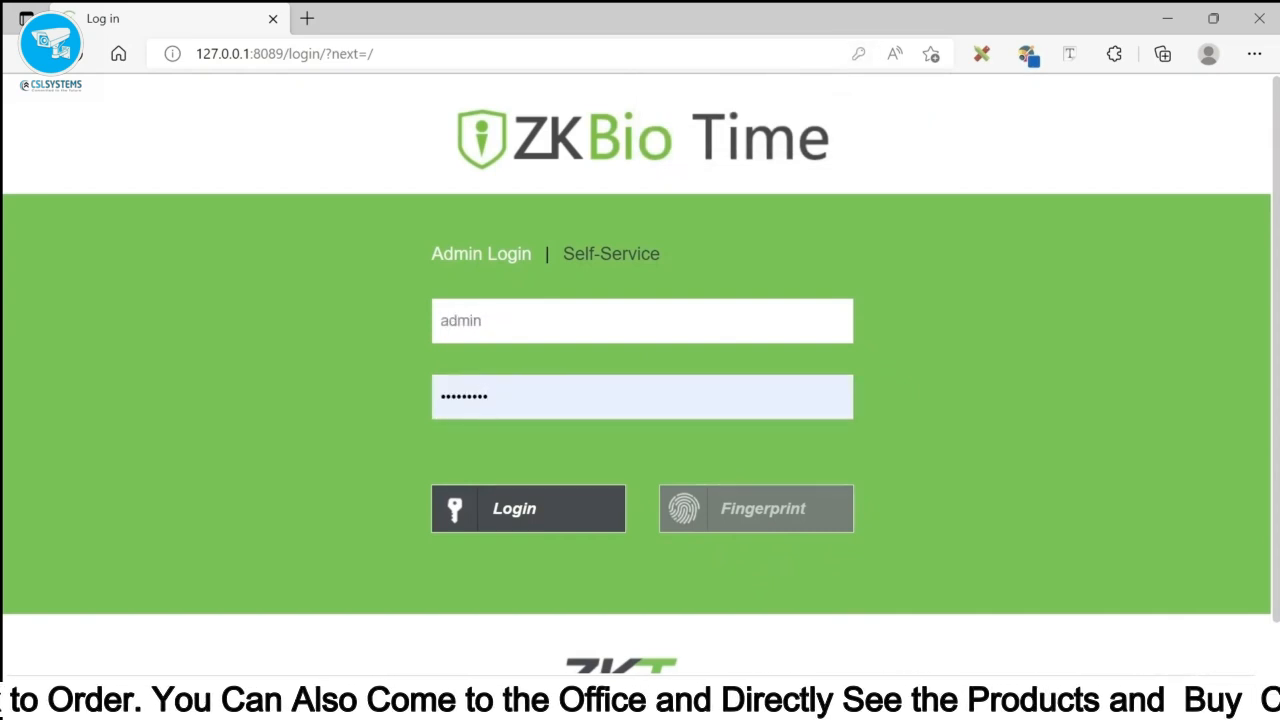
{"action": "left_click", "coordinate": [580, 508]}
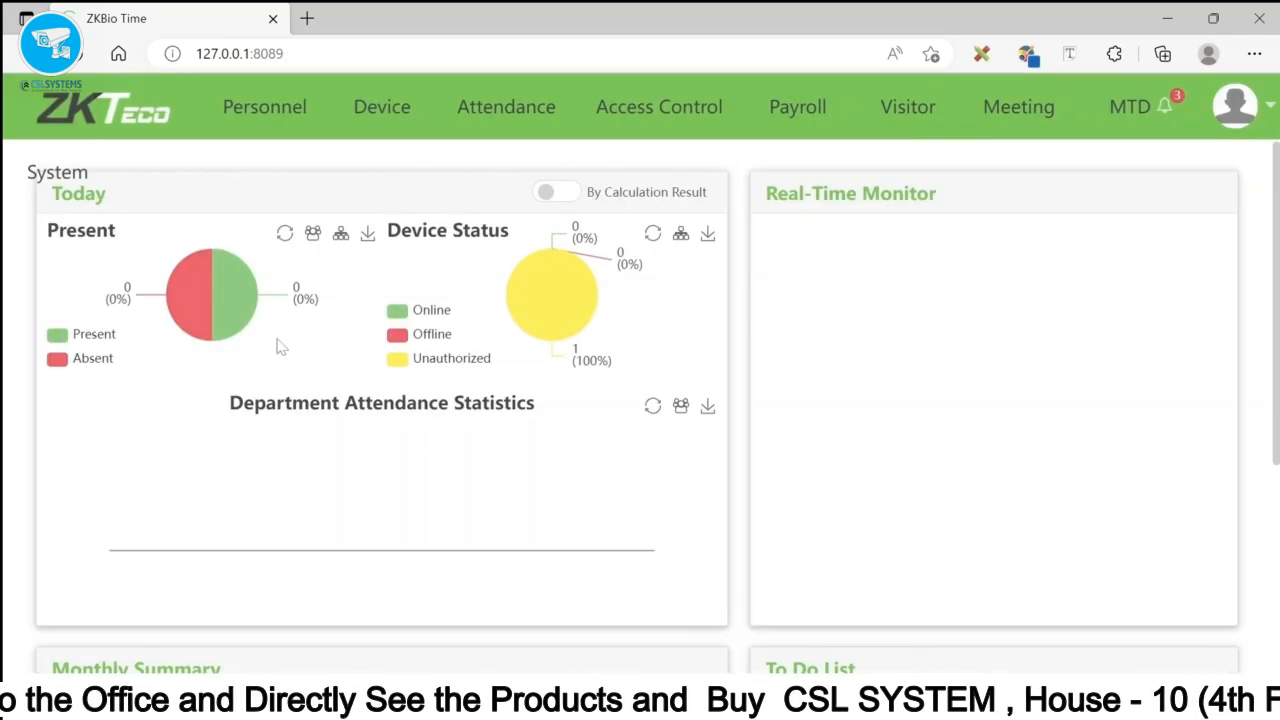
- Rename the Auto add device to Head Office in the device list and save
{"action": "left_click", "coordinate": [366, 108]}
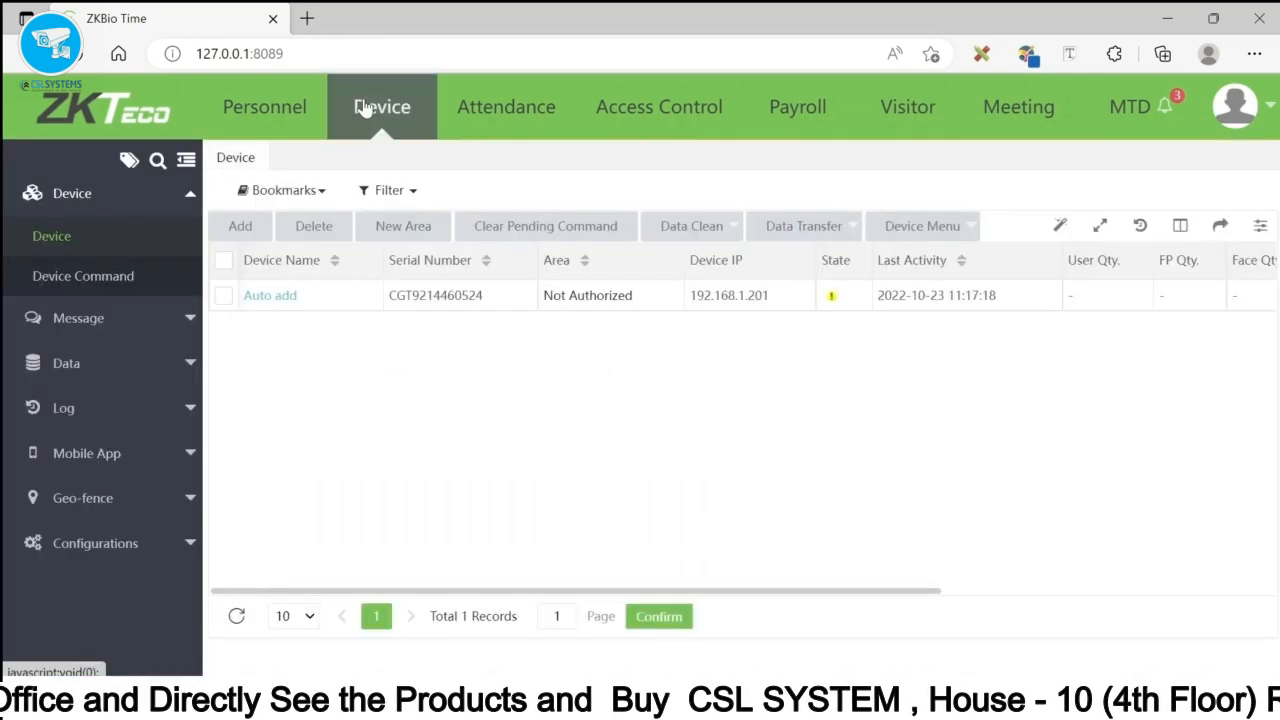
{"action": "left_click", "coordinate": [224, 297]}
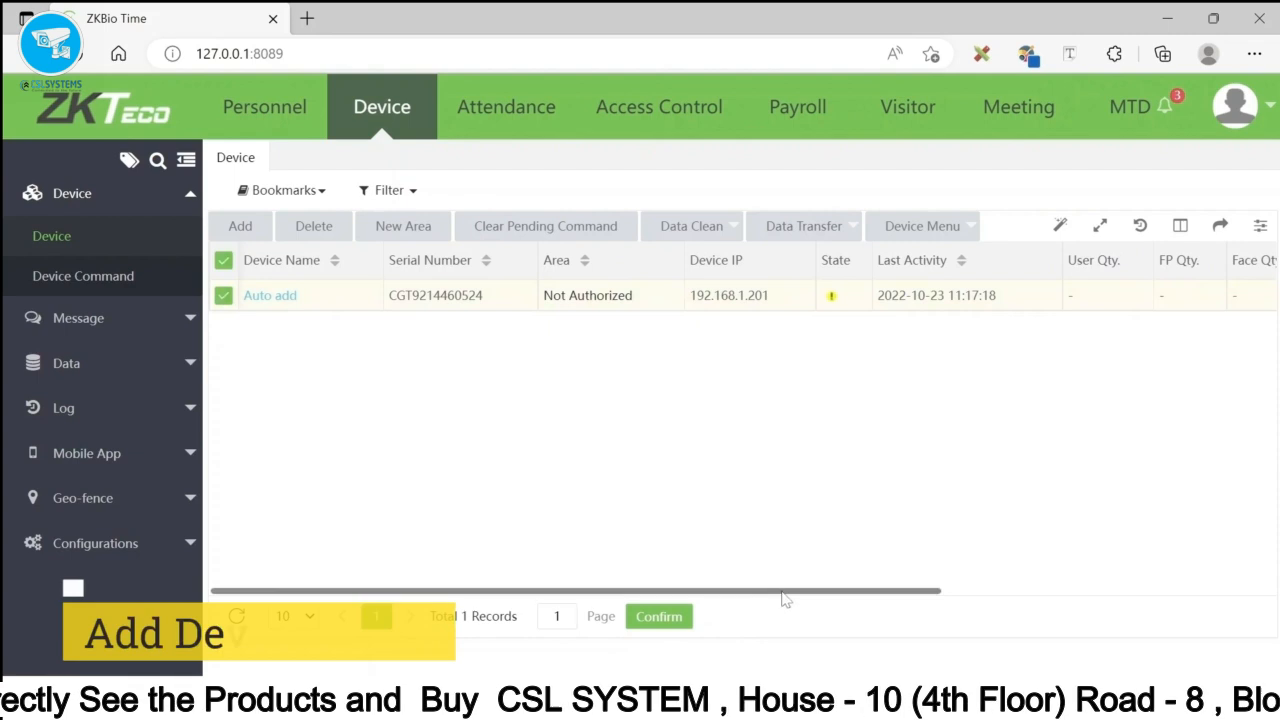
{"action": "left_click_drag", "start_coordinate": [783, 591], "coordinate": [1166, 629]}
{"action": "left_click", "coordinate": [1185, 297]}
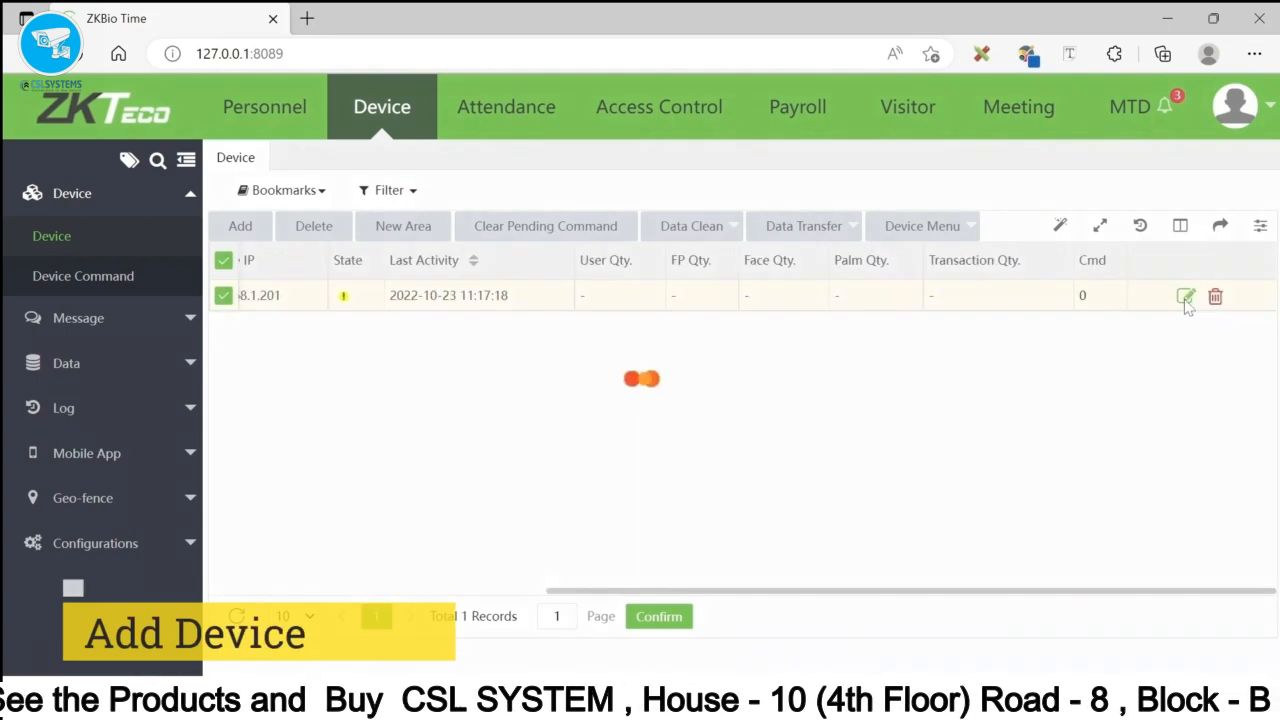
{"action": "key", "text": "ctrl+a"}
{"action": "key", "text": "BackSpace"}
{"action": "type", "text": "H"}
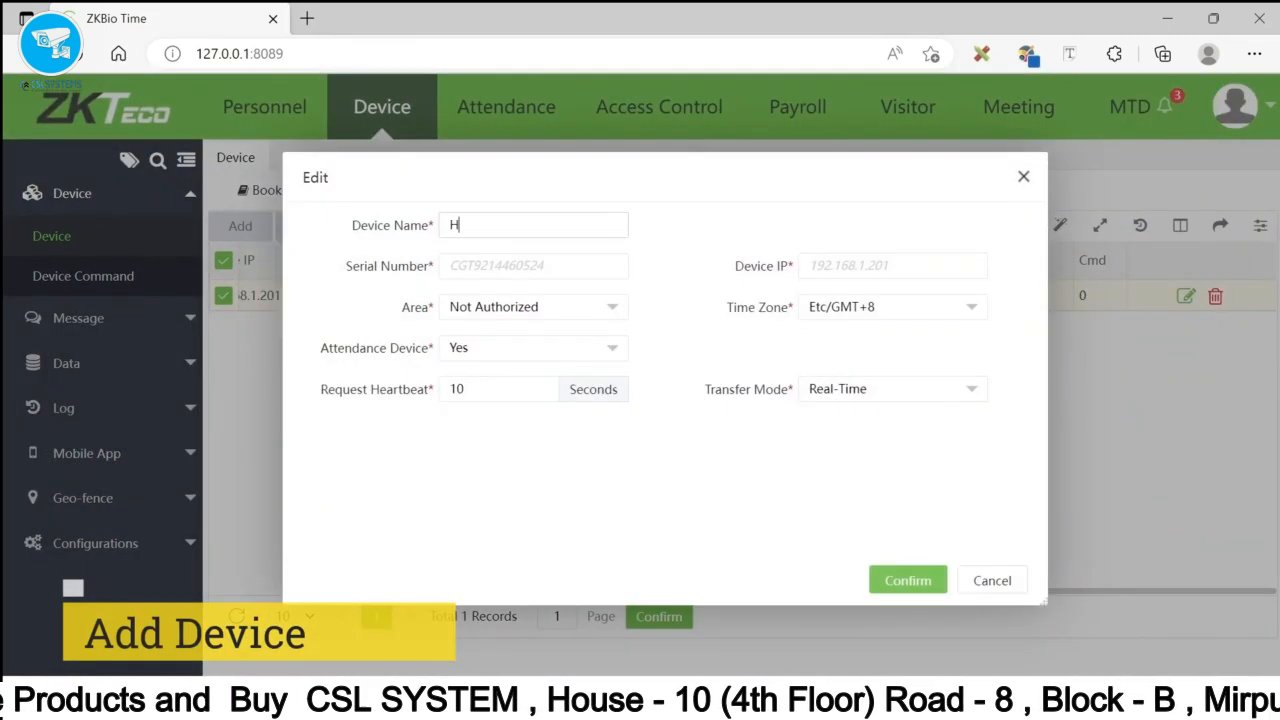
{"action": "type", "text": "ead Offic"}
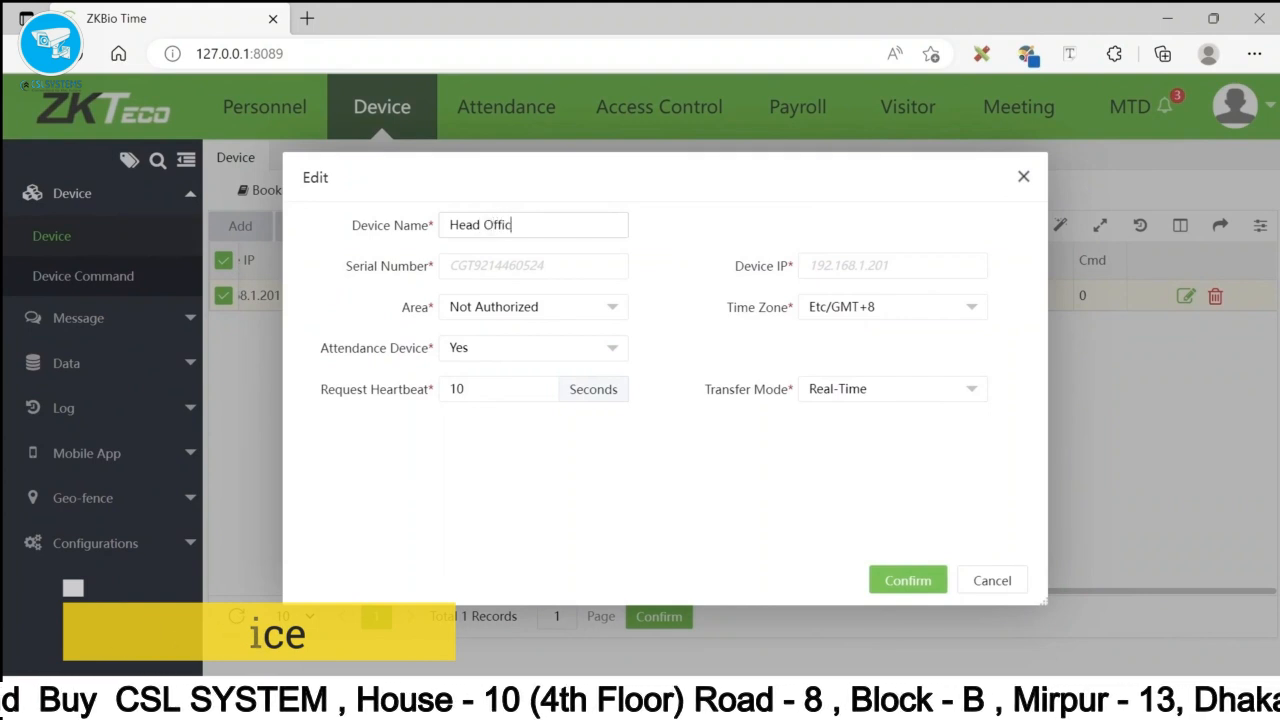
{"action": "type", "text": "e"}
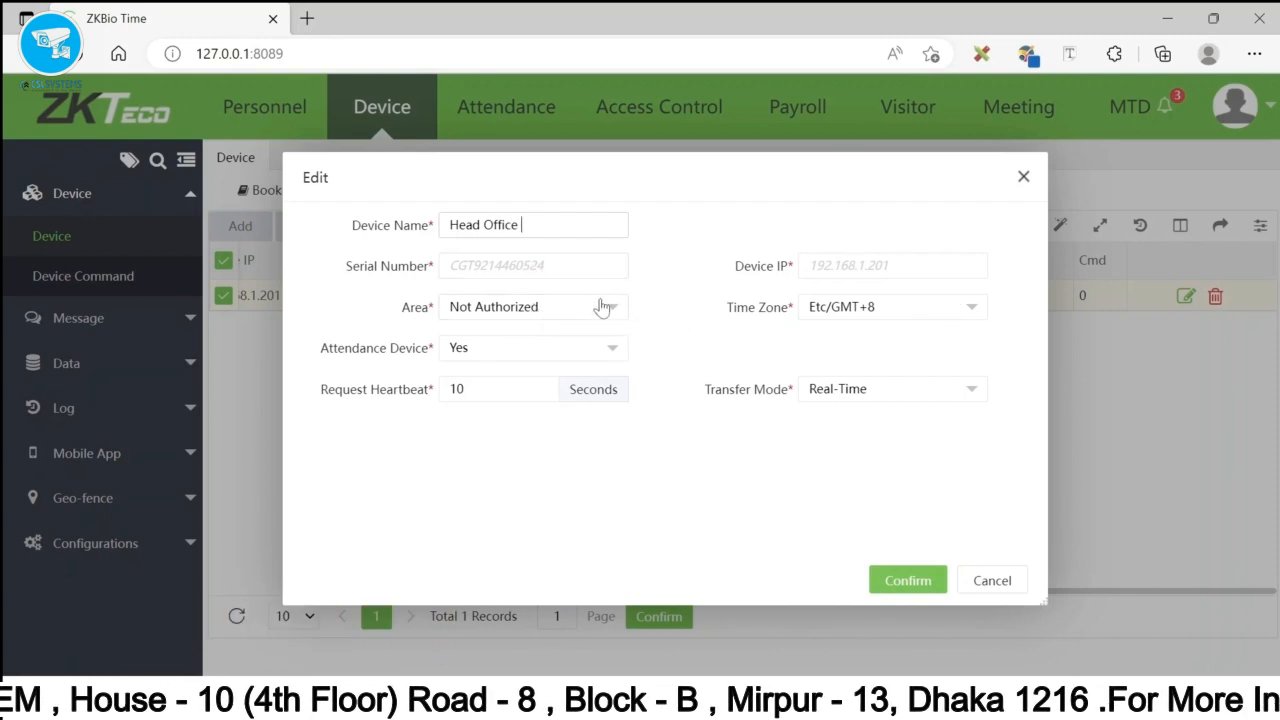
{"action": "left_click", "coordinate": [908, 580]}
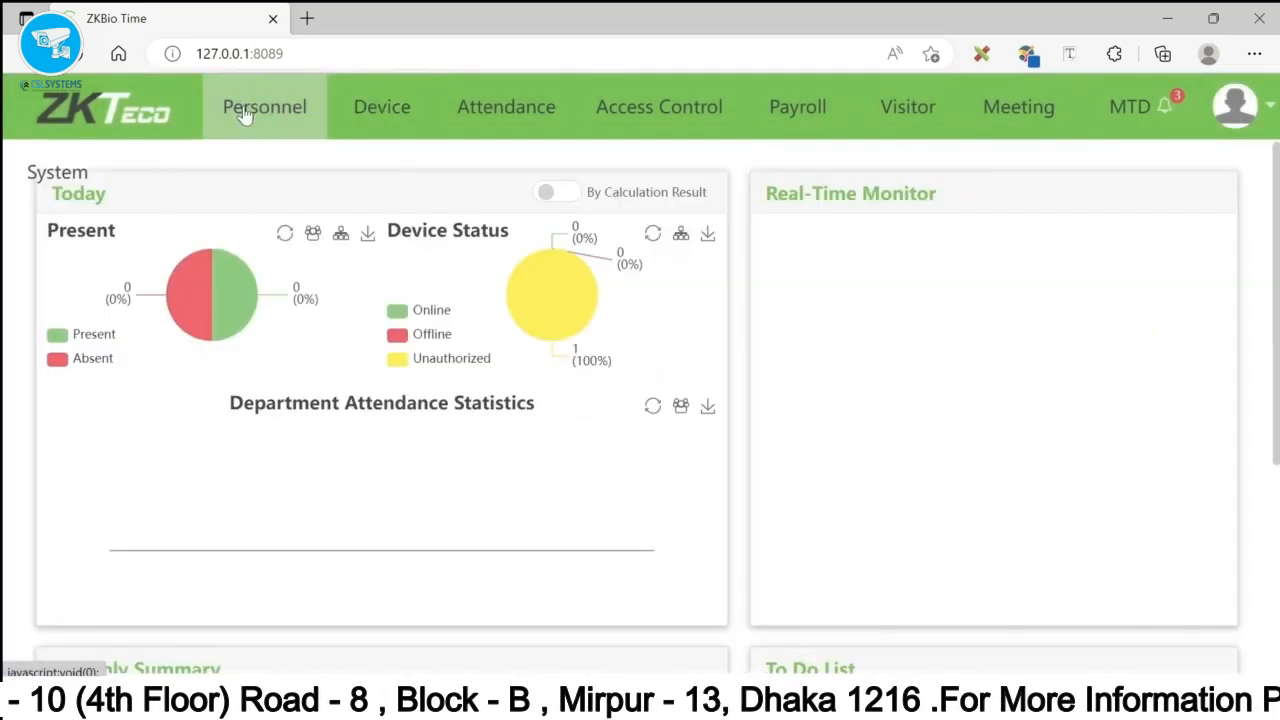
- In Personnel > Area, add the area Gulshan - 1
{"action": "left_click", "coordinate": [244, 112]}
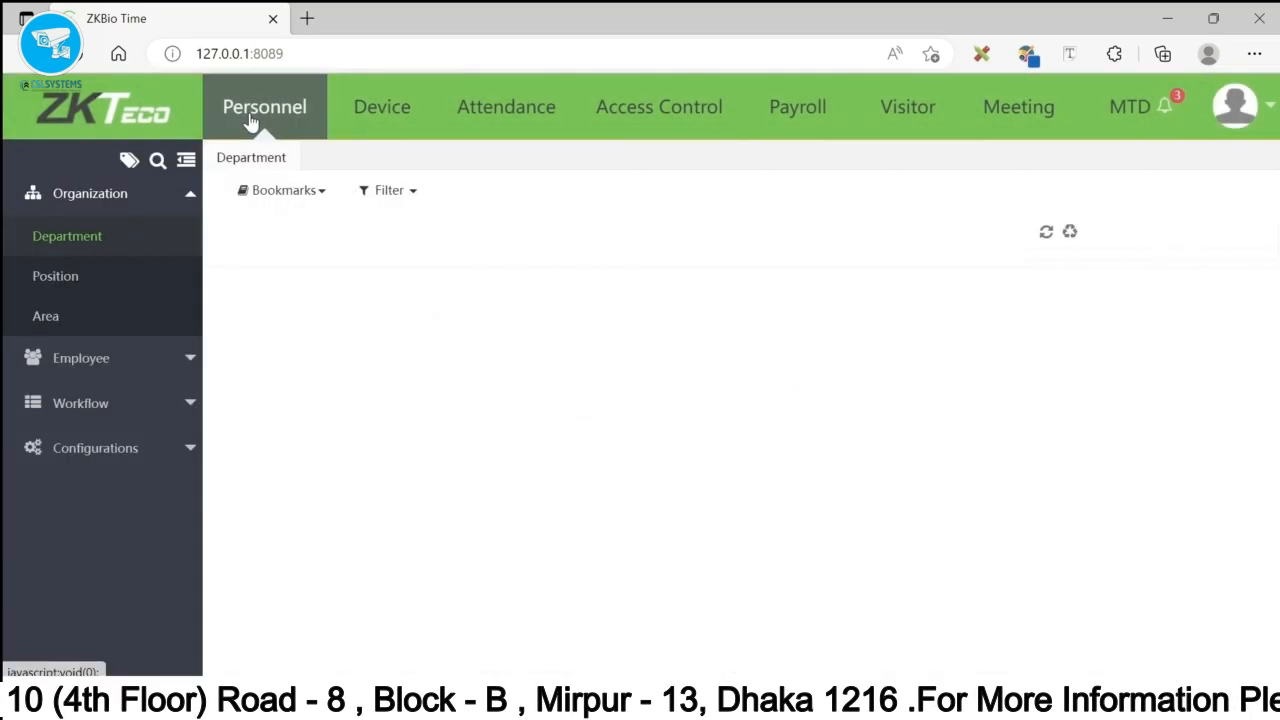
{"action": "left_click", "coordinate": [45, 317]}
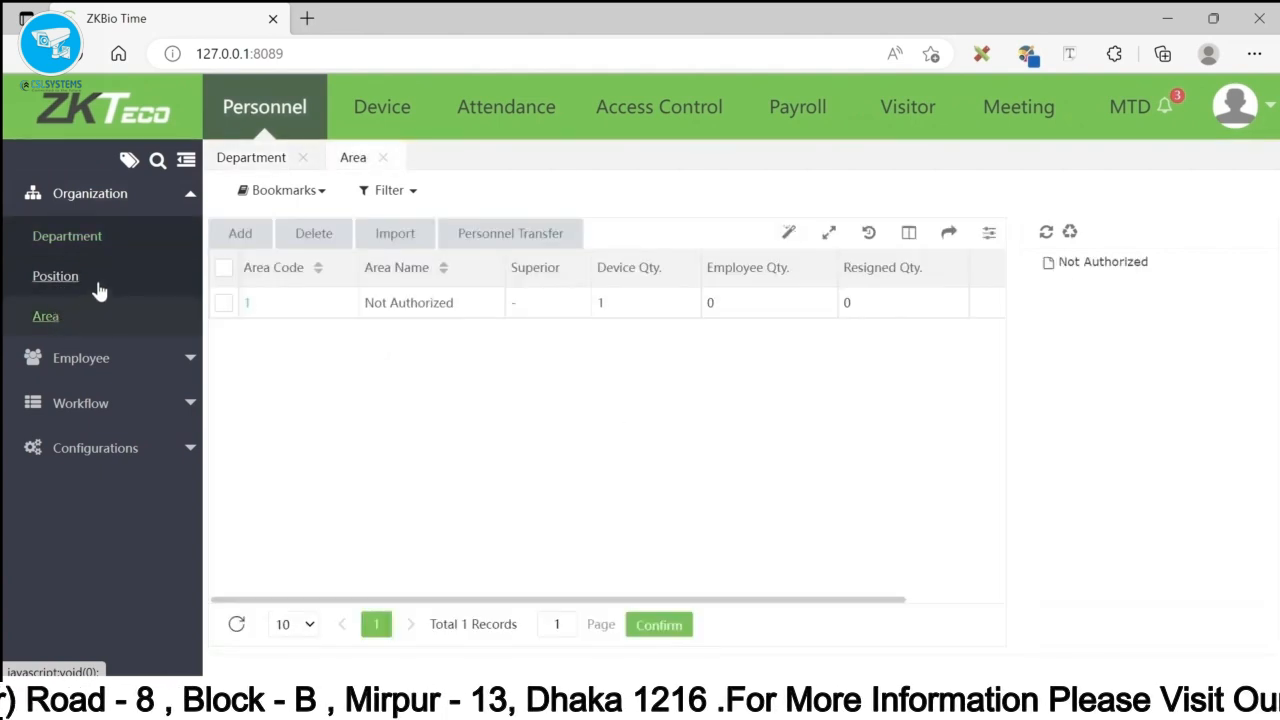
{"action": "left_click", "coordinate": [242, 233]}
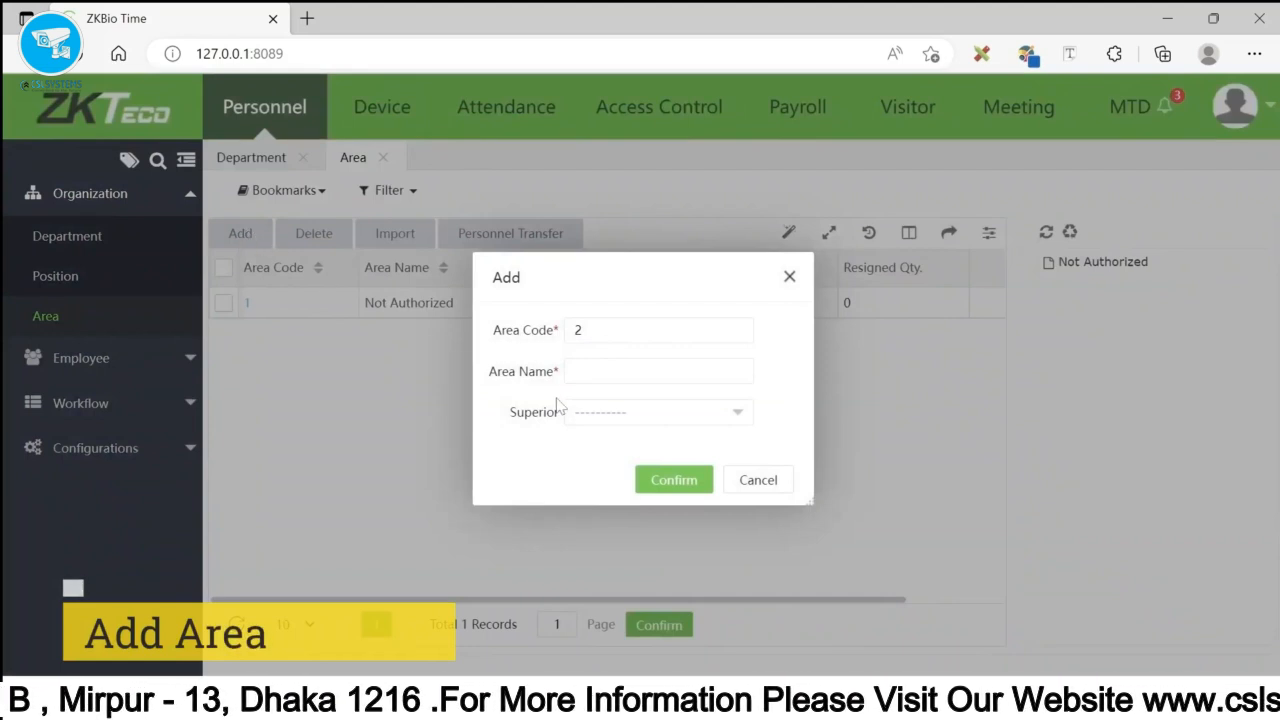
{"action": "left_click", "coordinate": [595, 372]}
{"action": "type", "text": "G"}
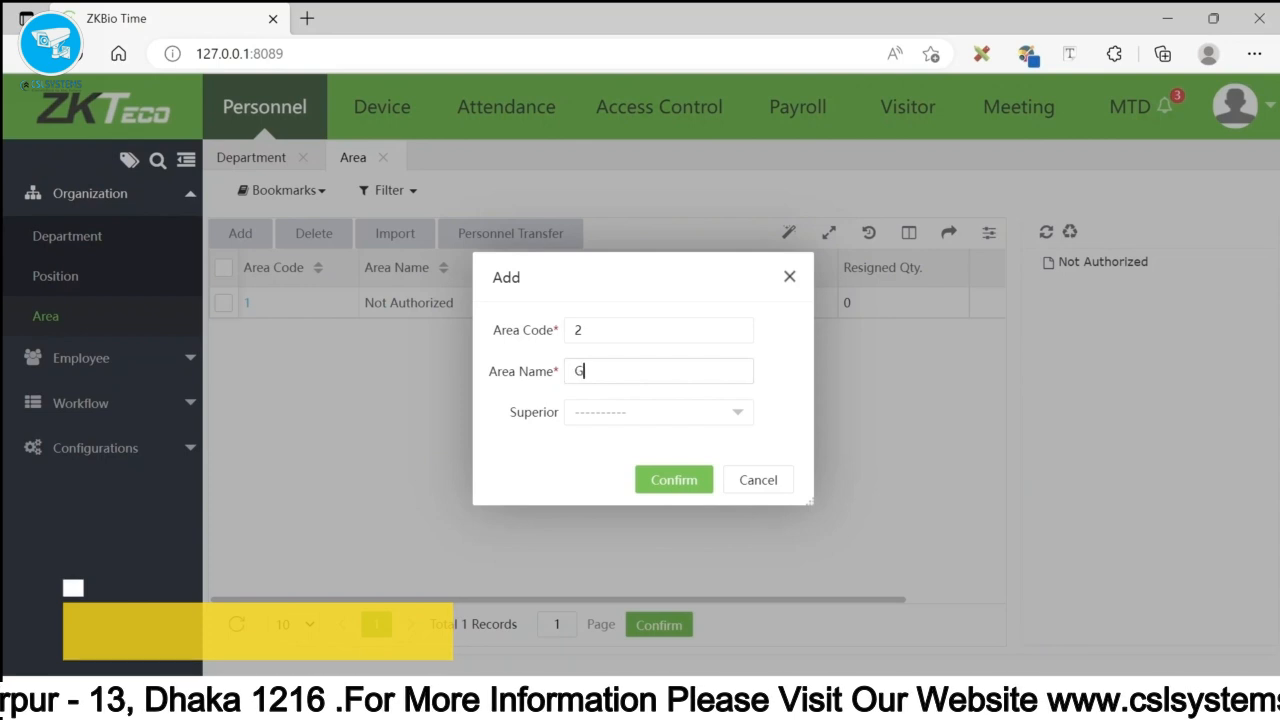
{"action": "type", "text": "ulsha"}
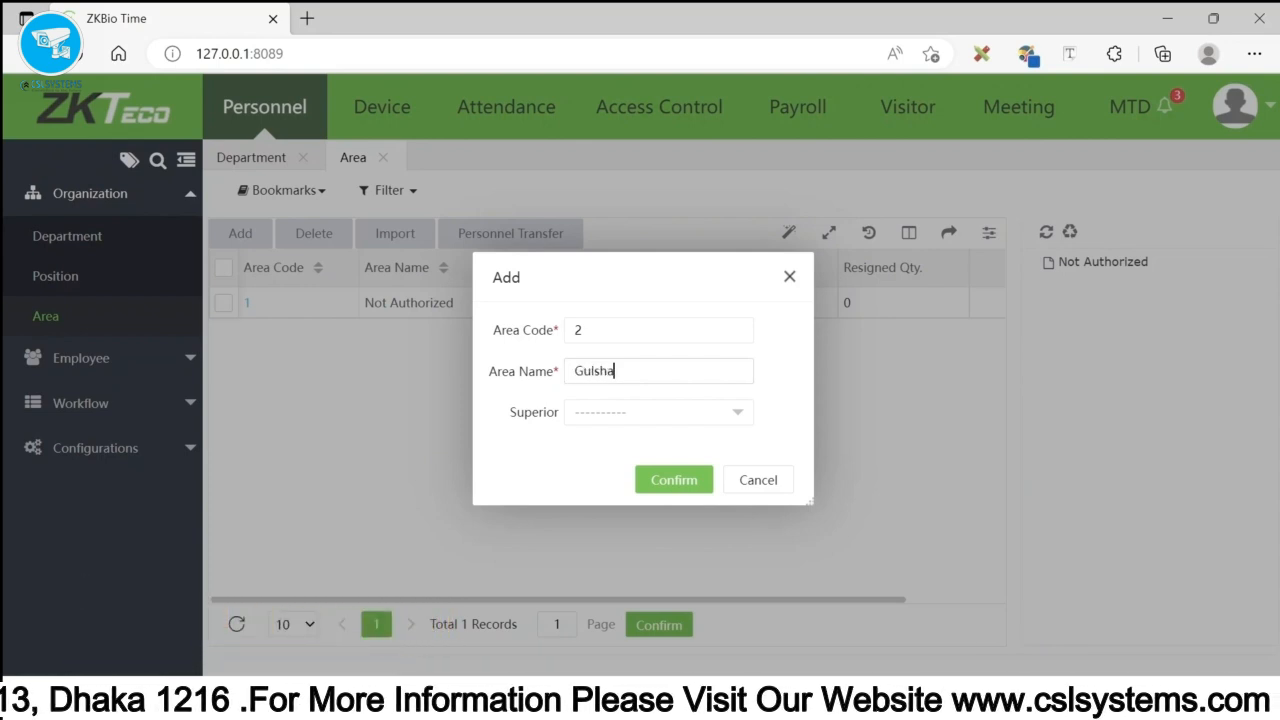
{"action": "type", "text": "n - 1"}
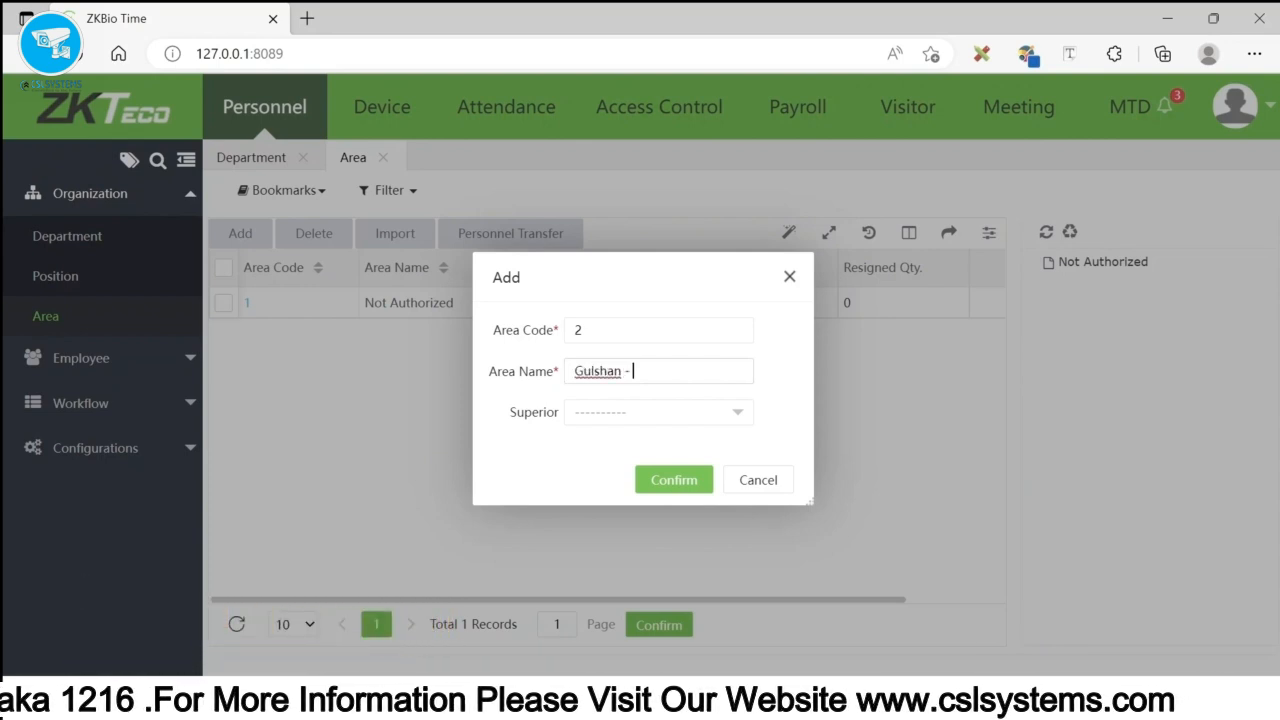
{"action": "left_click", "coordinate": [674, 482]}
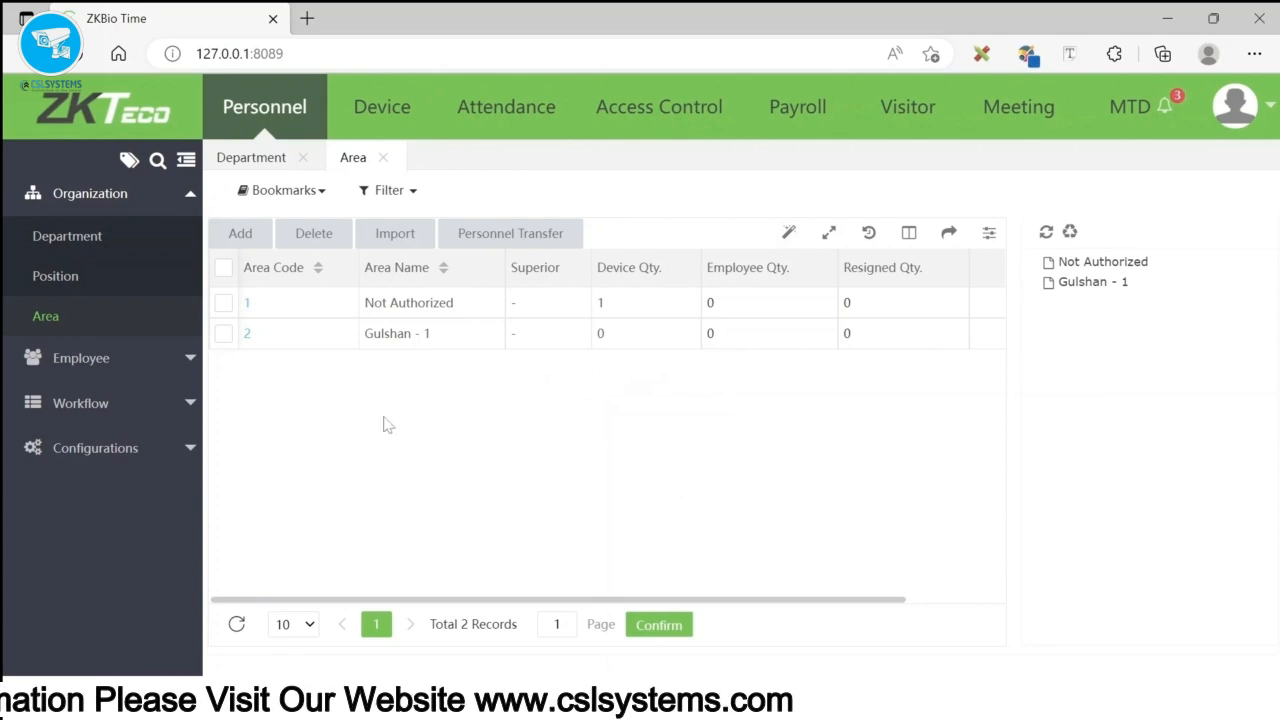
- Add the area Mirpur - 12, then return to the Department page
{"action": "left_click", "coordinate": [246, 232]}
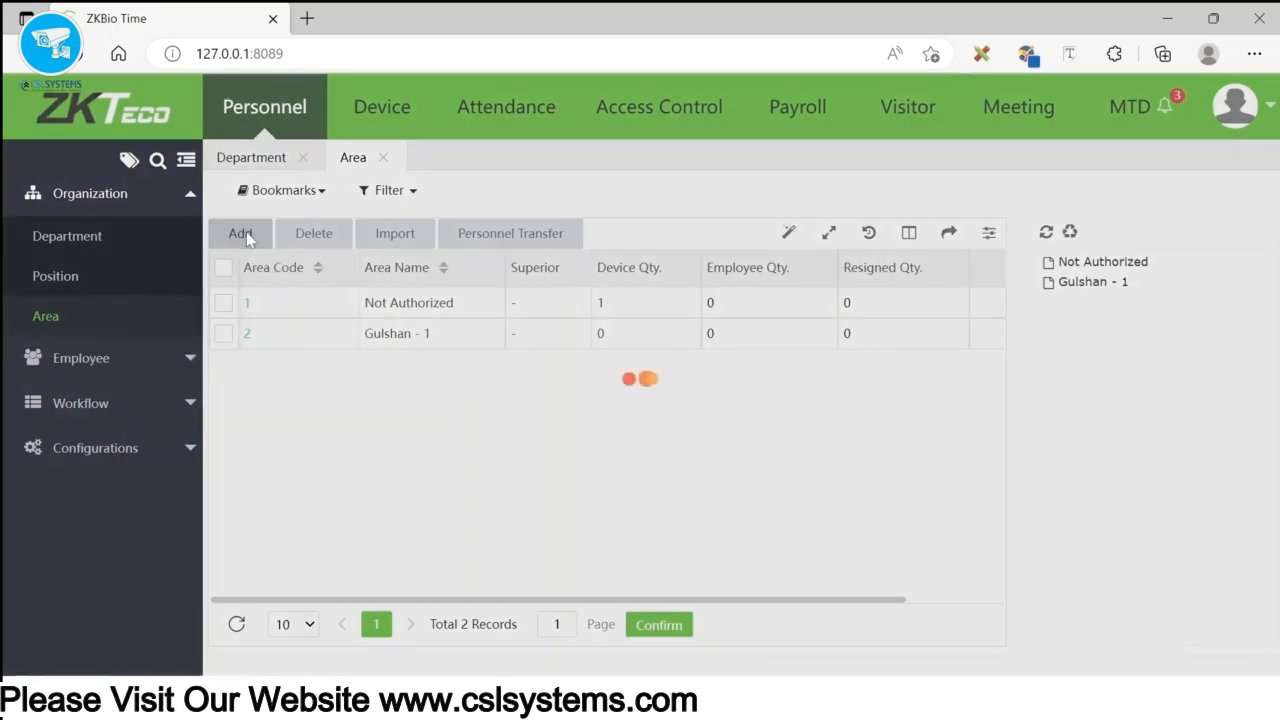
{"action": "left_click", "coordinate": [645, 366]}
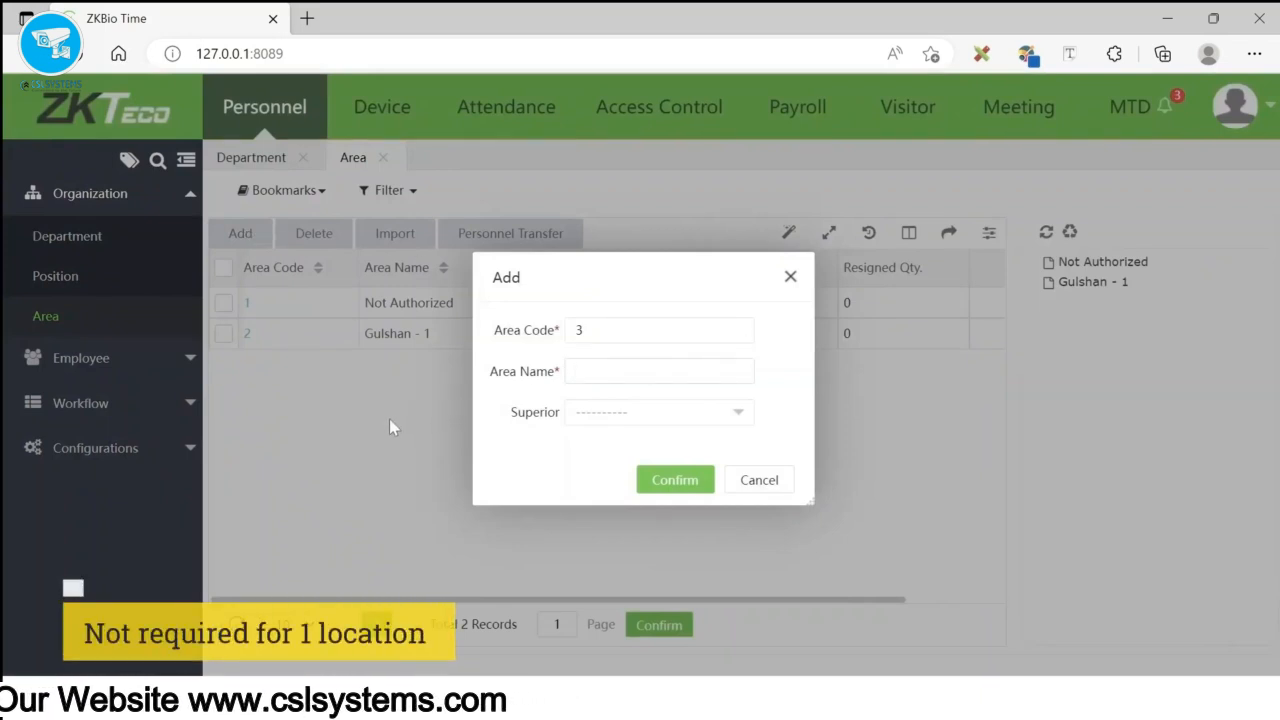
{"action": "type", "text": "Mi"}
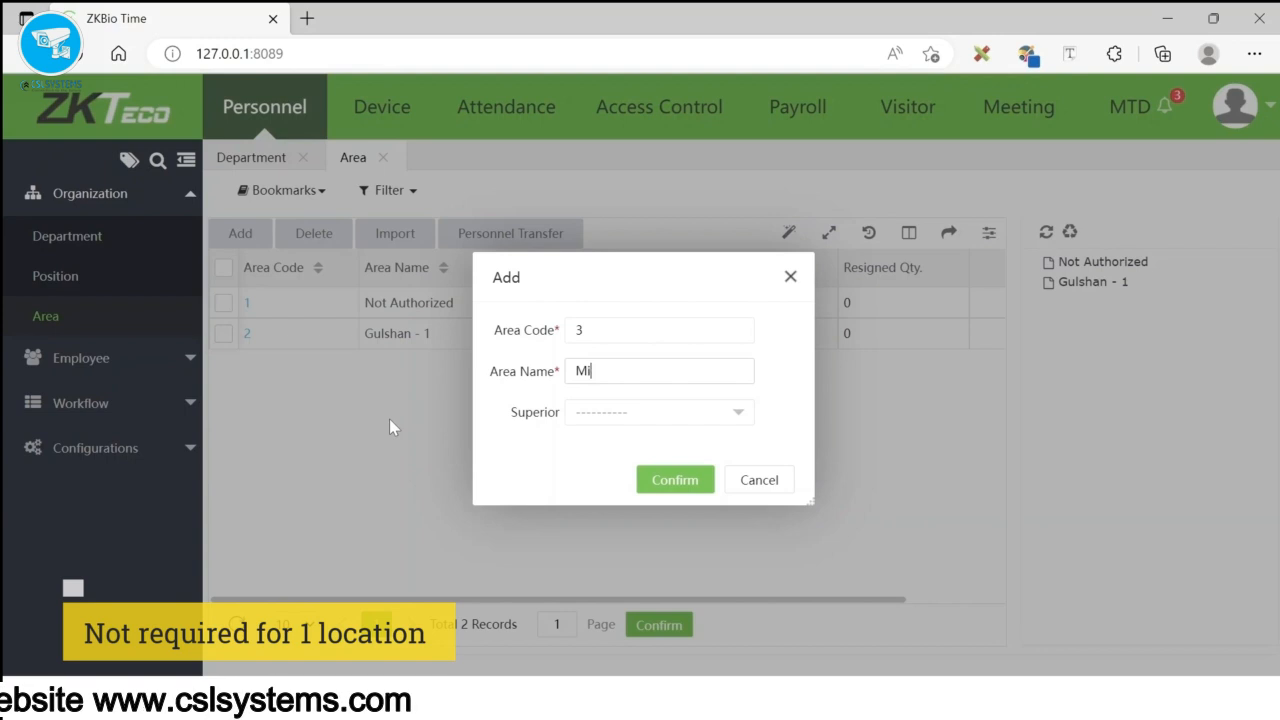
{"action": "type", "text": "rpur "}
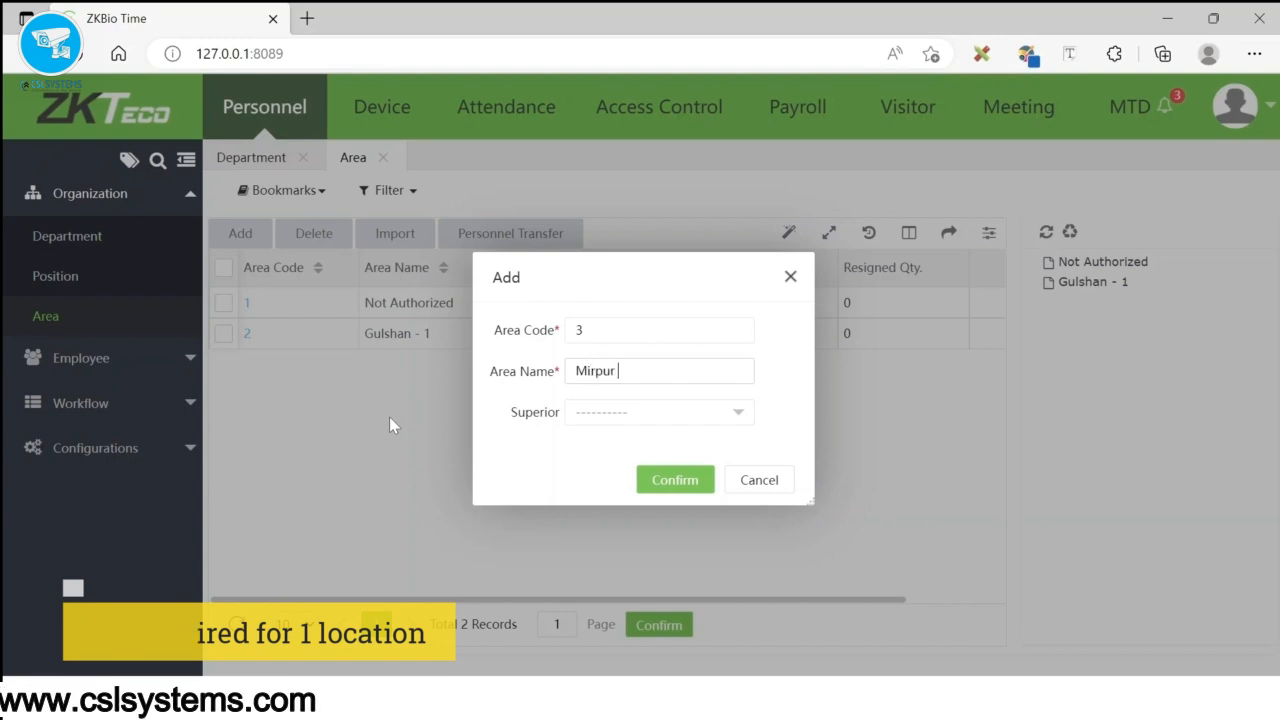
{"action": "type", "text": "-"}
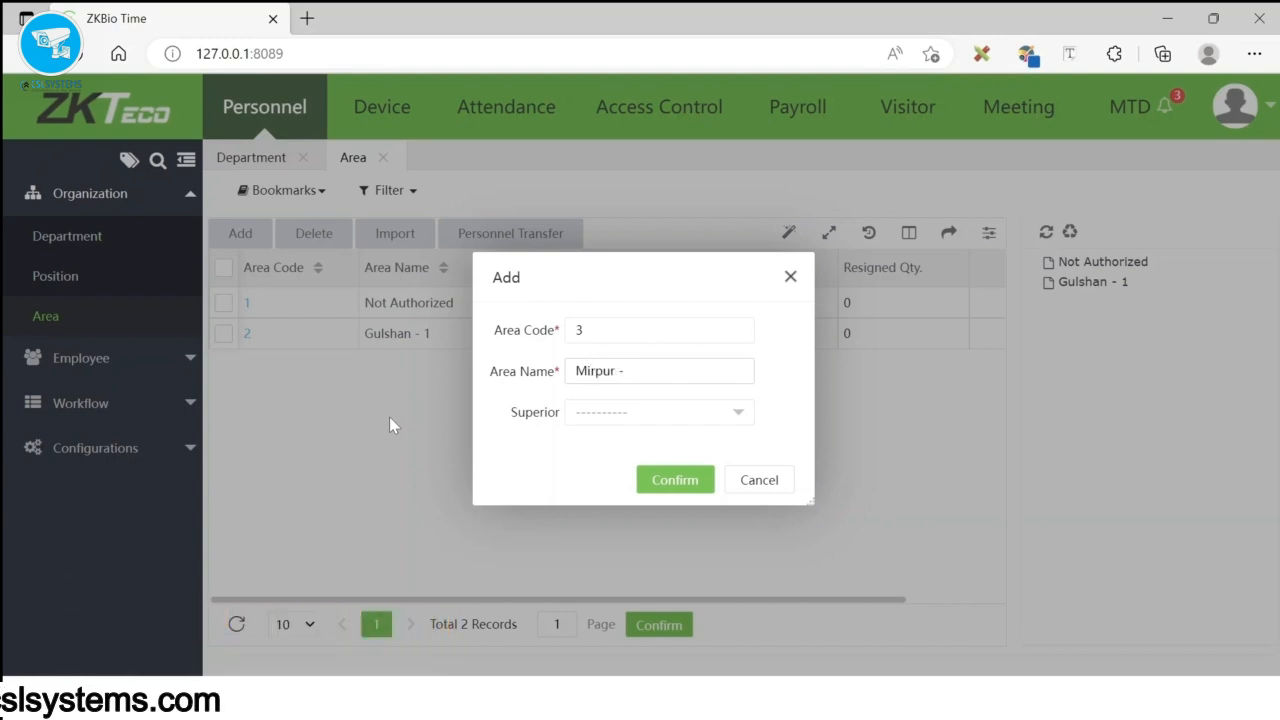
{"action": "type", "text": " 12"}
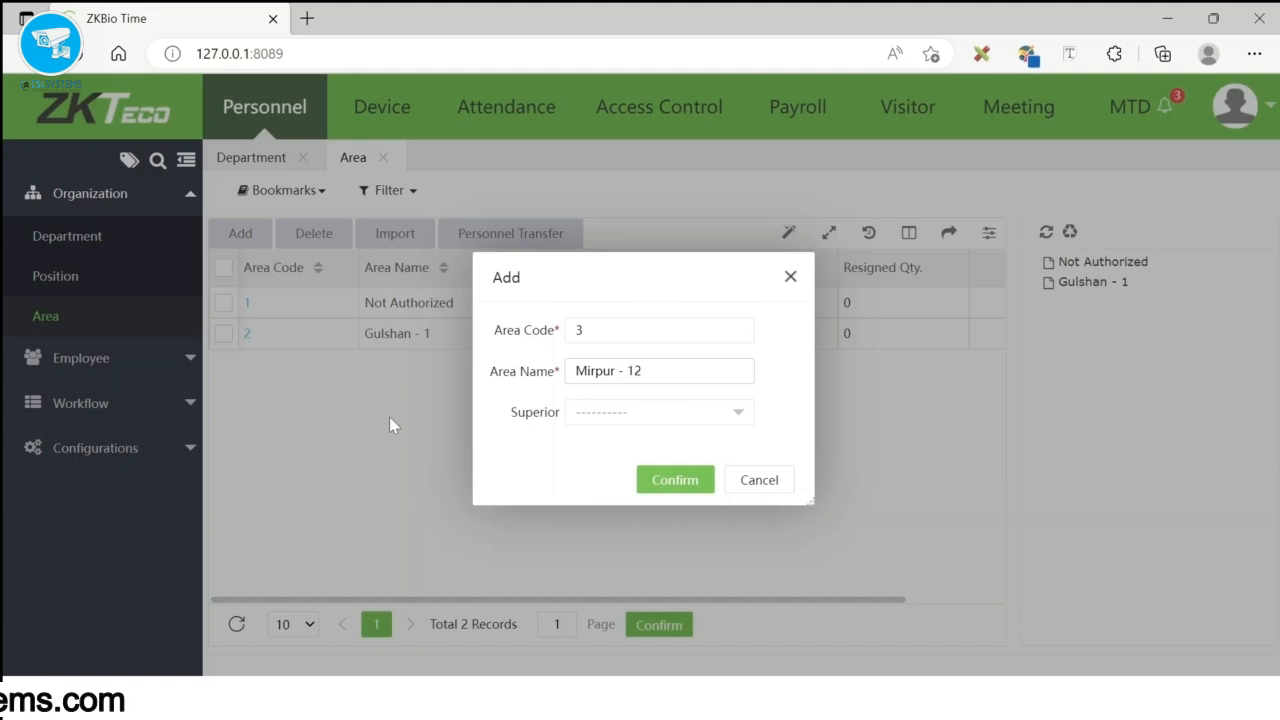
{"action": "left_click", "coordinate": [676, 481]}
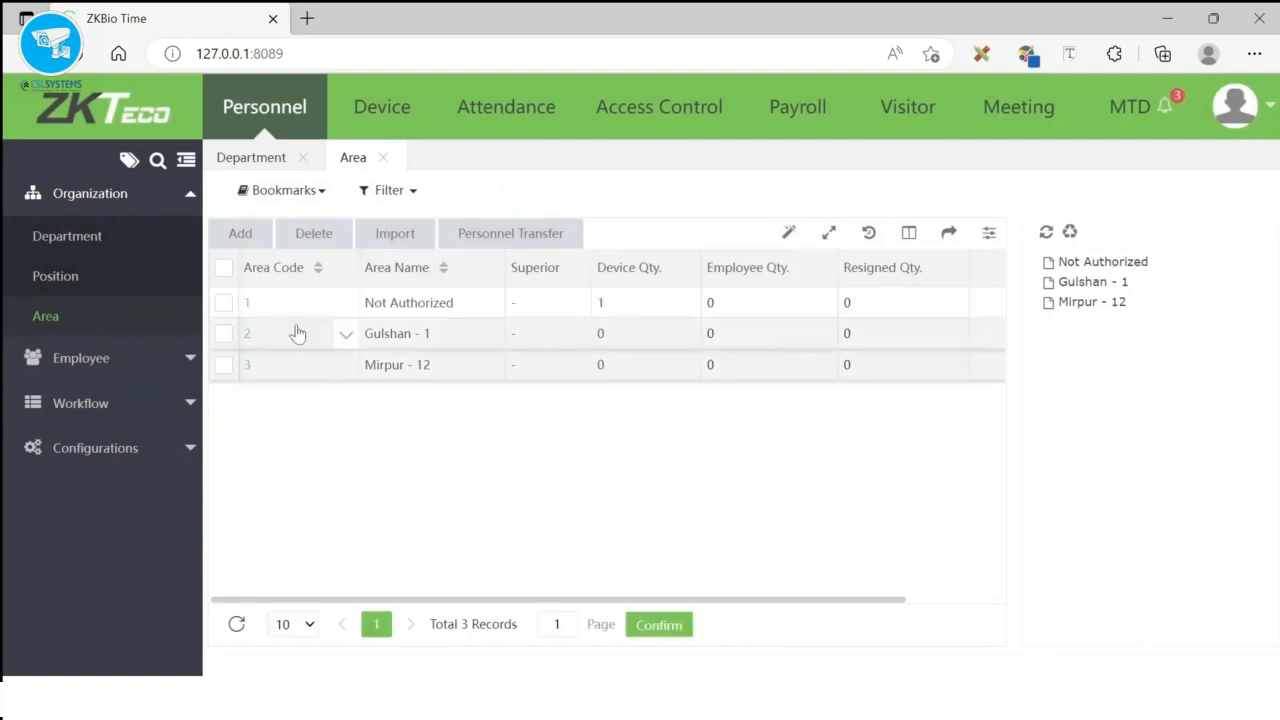
{"action": "left_click", "coordinate": [57, 243]}
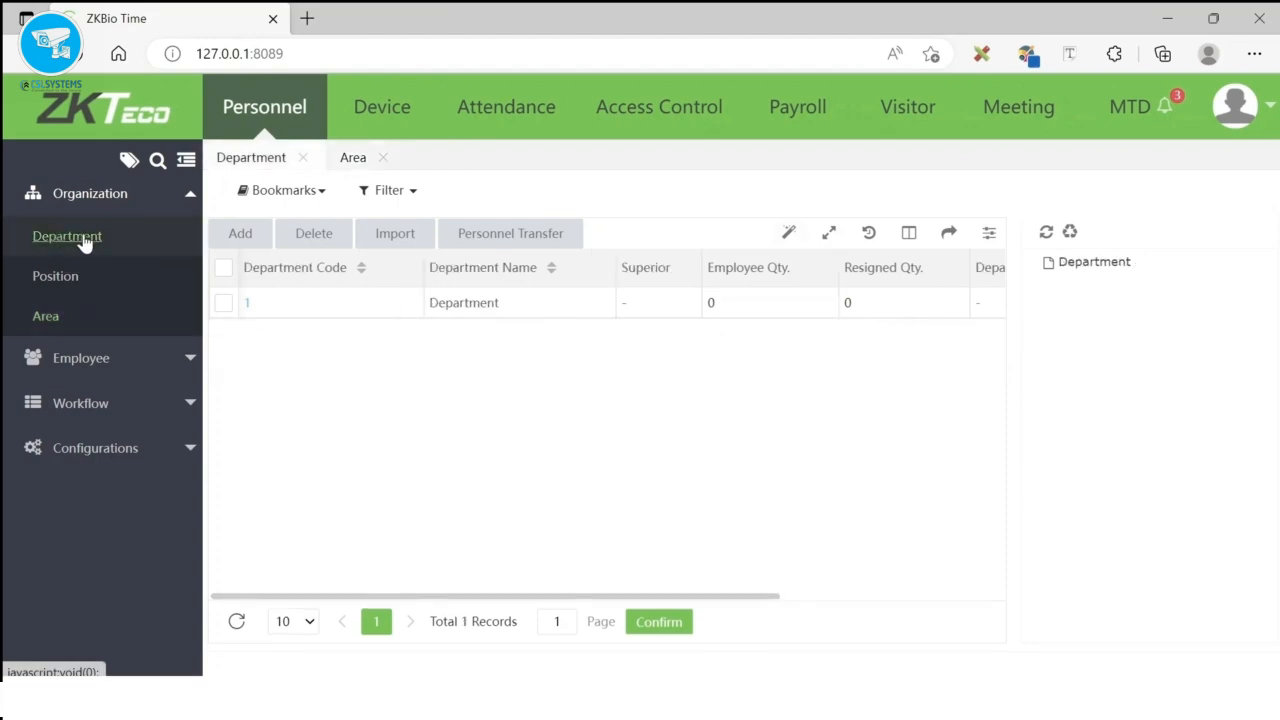
- Add the IT and Executive departments, then view the Position list
{"action": "left_click", "coordinate": [242, 234]}
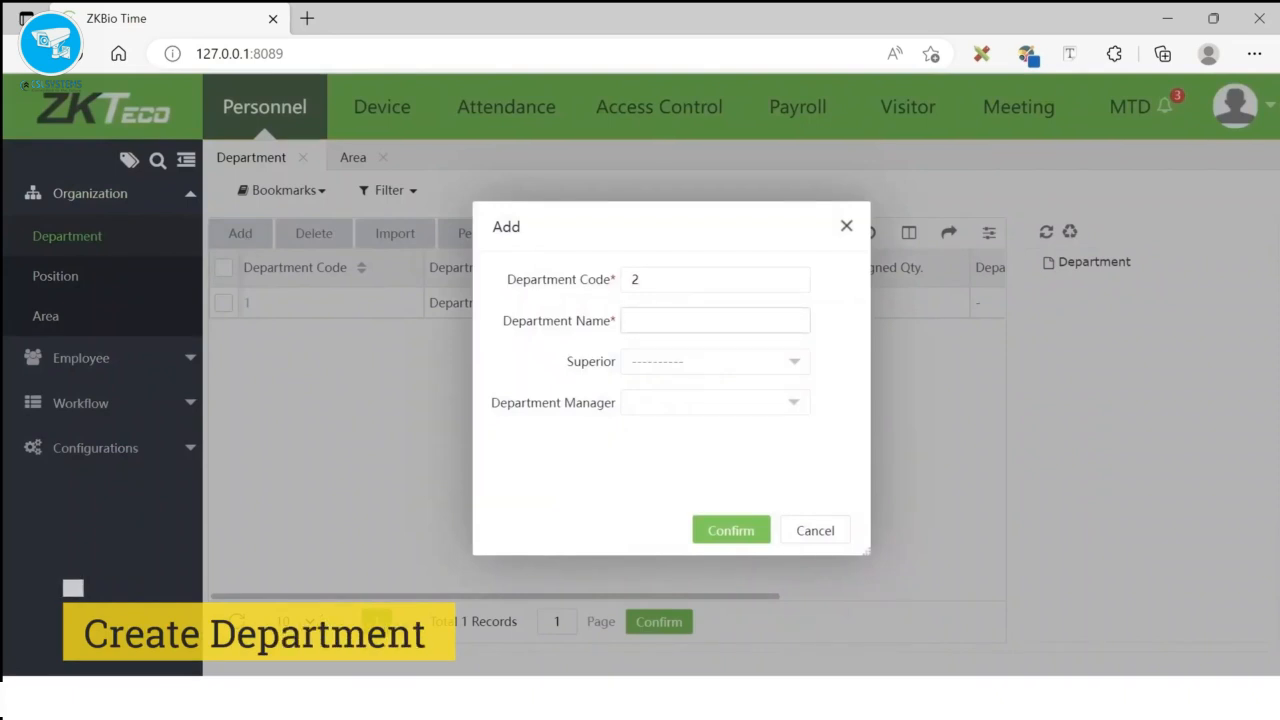
{"action": "type", "text": "IT"}
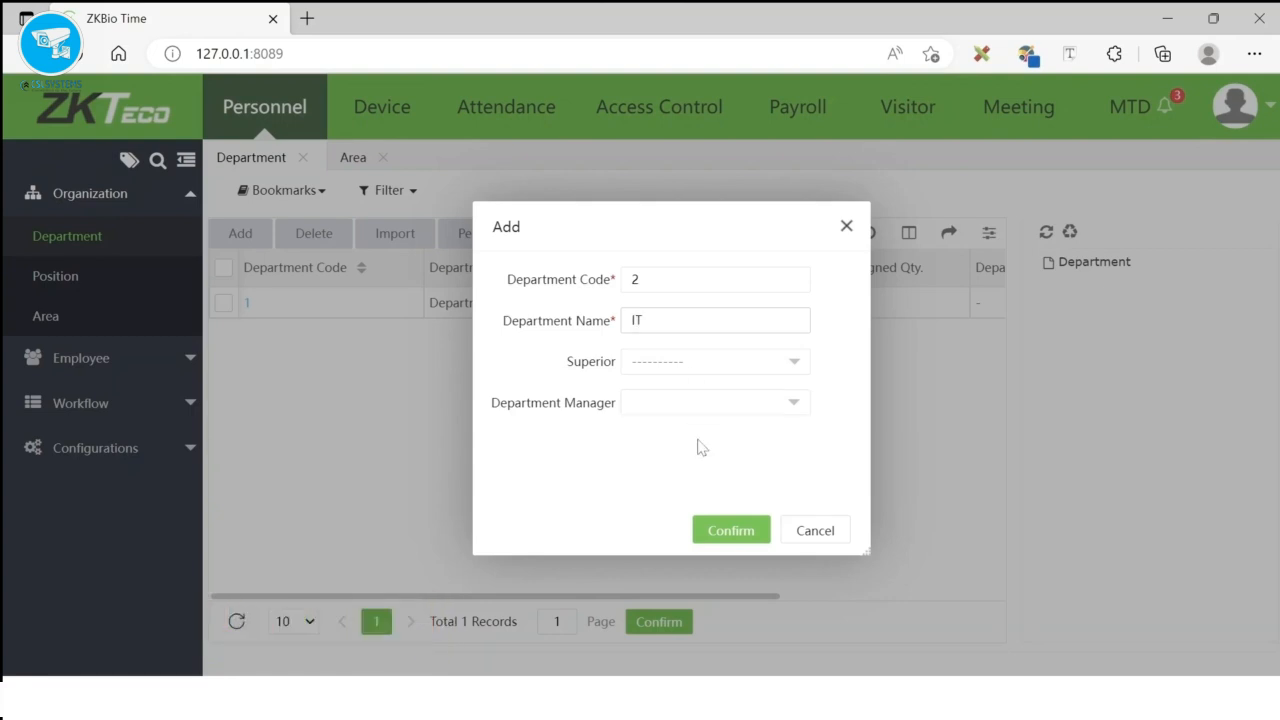
{"action": "left_click", "coordinate": [718, 540]}
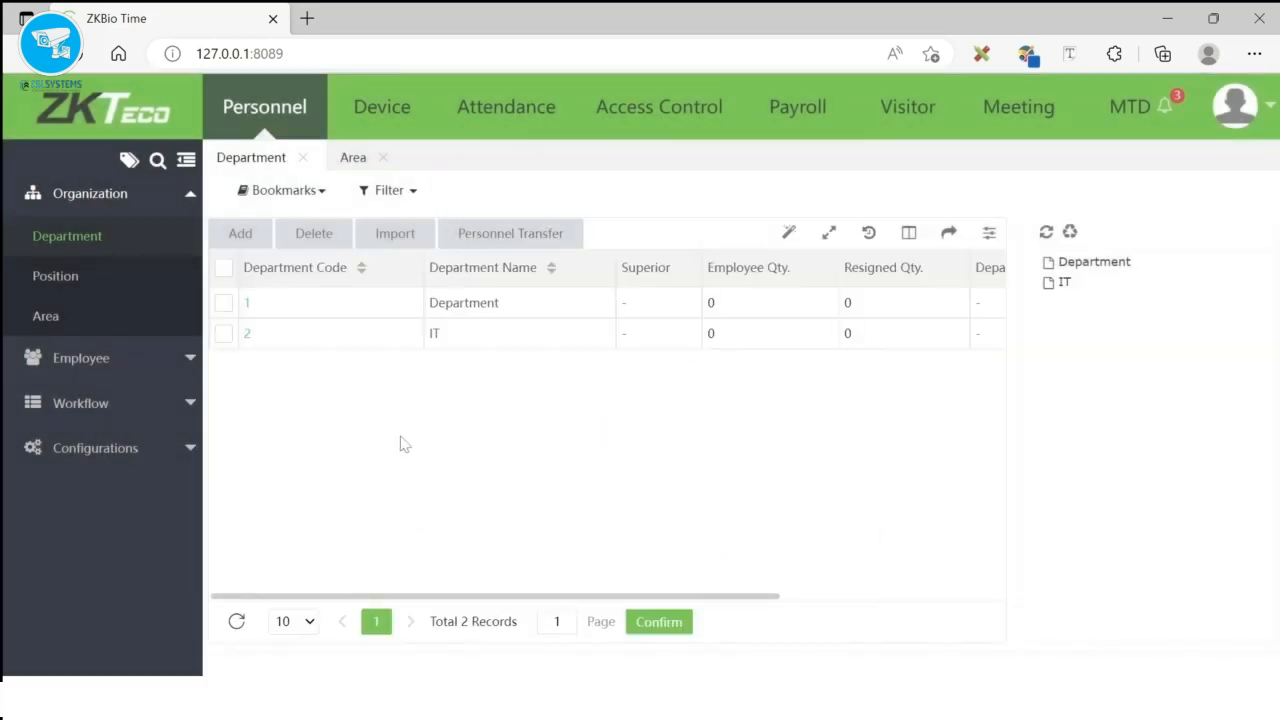
{"action": "left_click", "coordinate": [245, 238]}
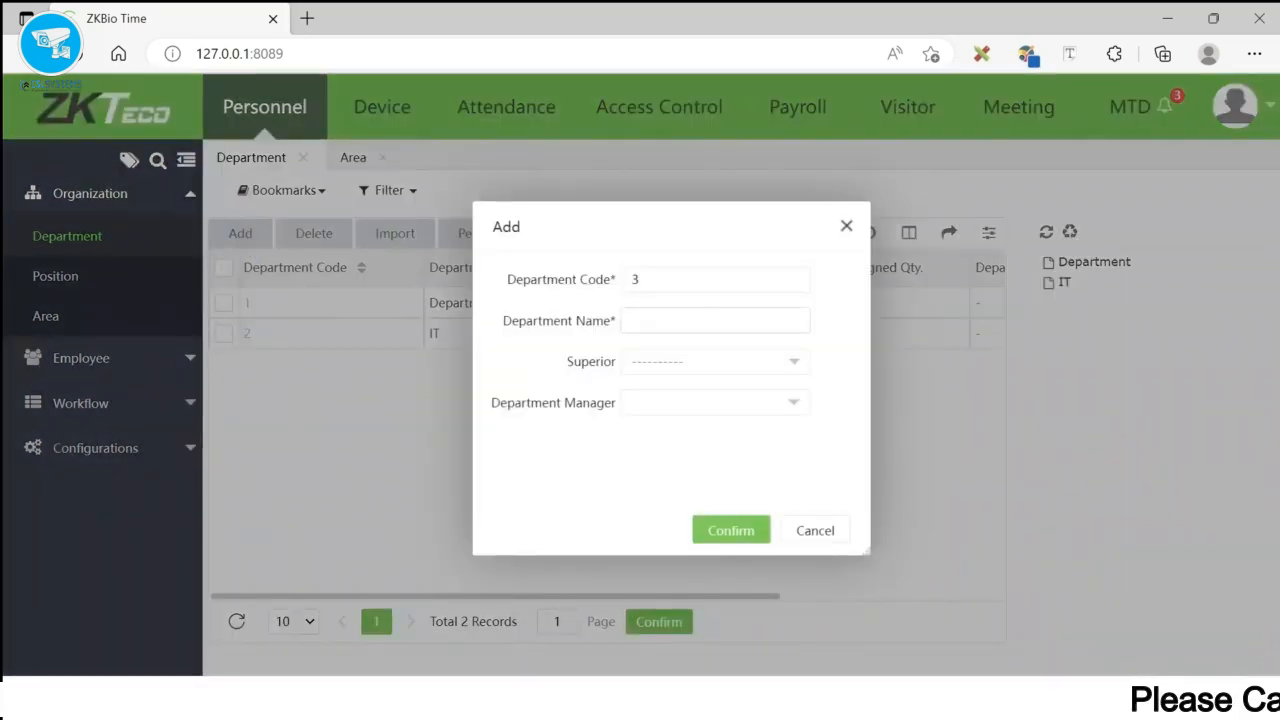
{"action": "type", "text": "Exec"}
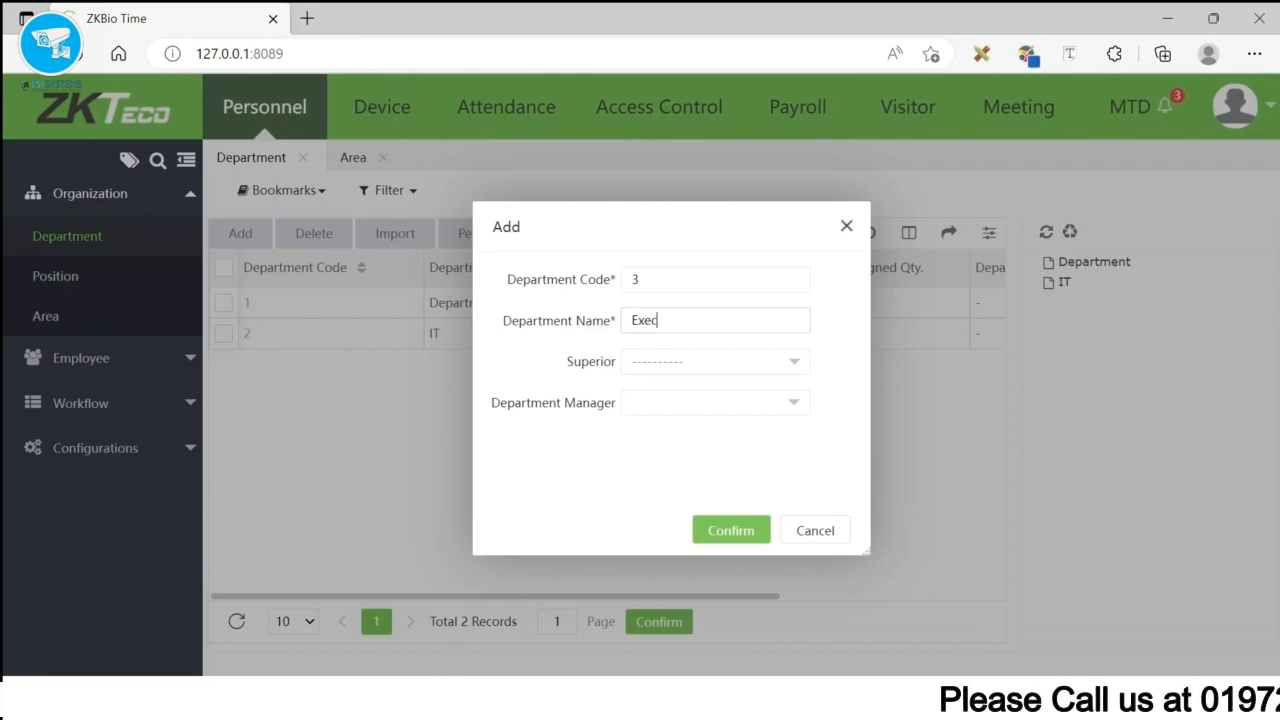
{"action": "type", "text": "utive"}
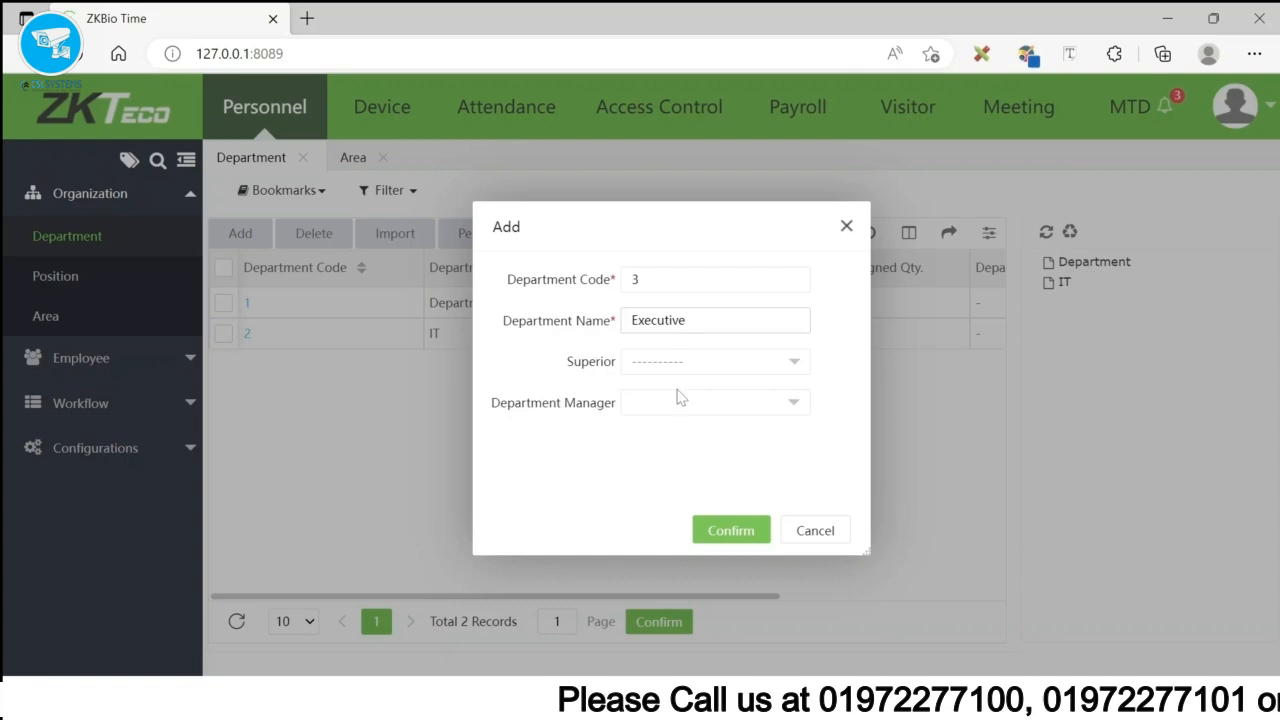
{"action": "left_click", "coordinate": [719, 531]}
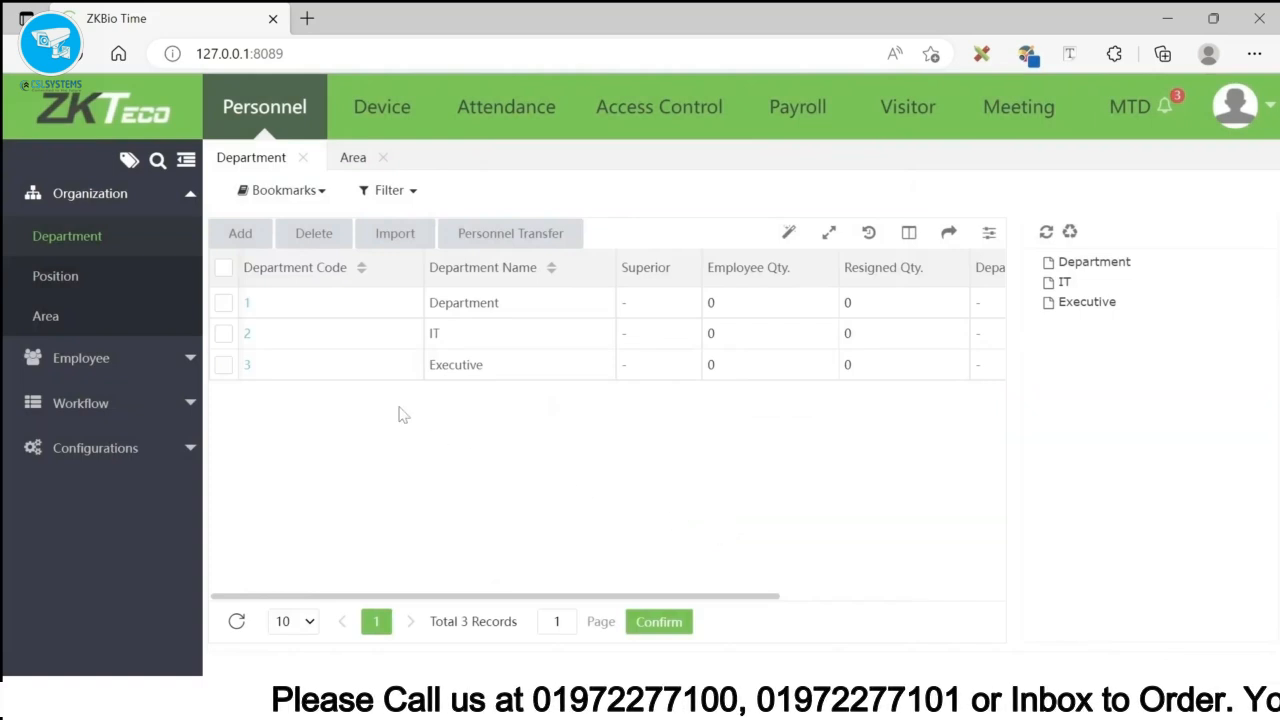
{"action": "left_click", "coordinate": [66, 277]}
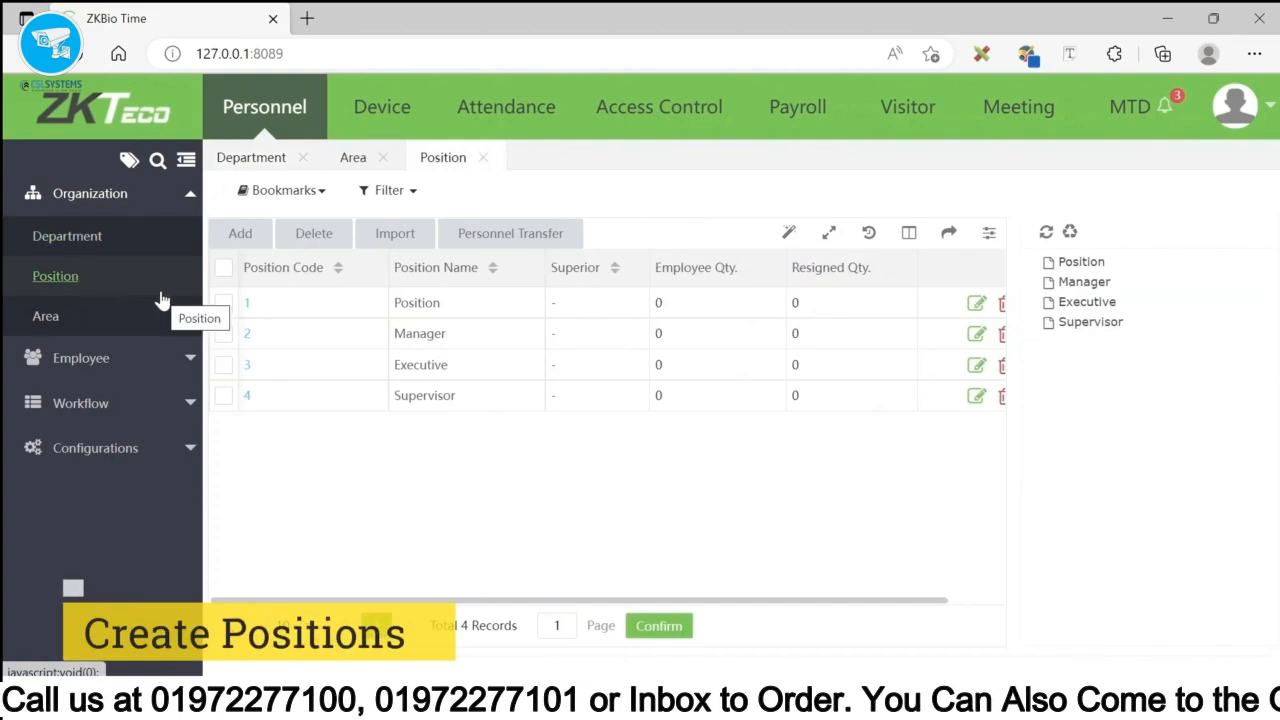
- Edit the Head Office device to use area Gulshan - 1 and time zone Etc/GMT+6
{"action": "left_click", "coordinate": [380, 108]}
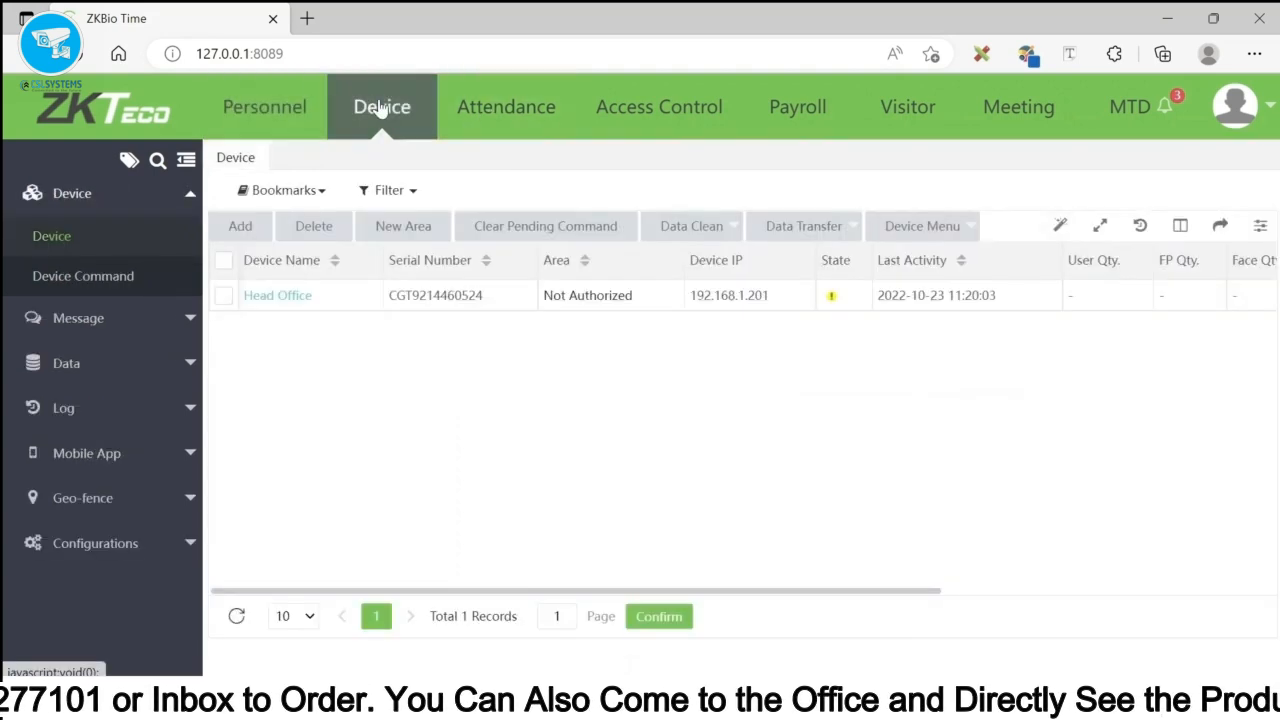
{"action": "left_click", "coordinate": [222, 298]}
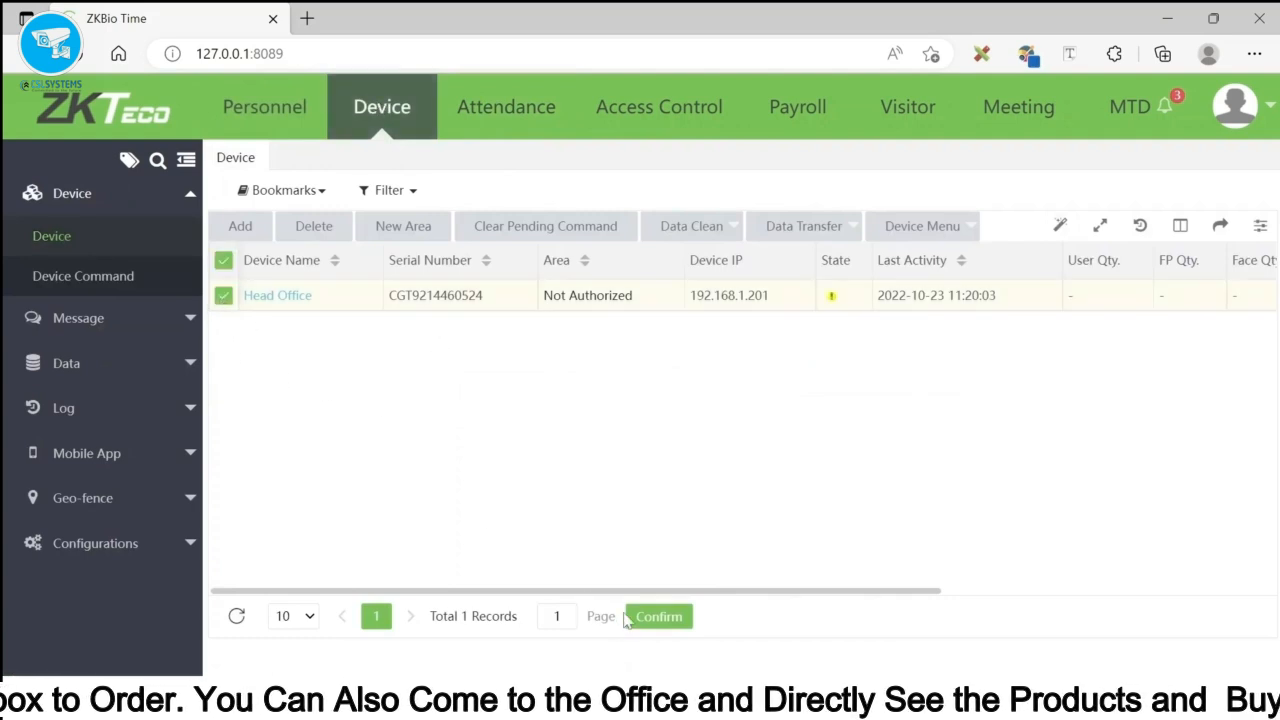
{"action": "left_click_drag", "start_coordinate": [683, 591], "coordinate": [1177, 651]}
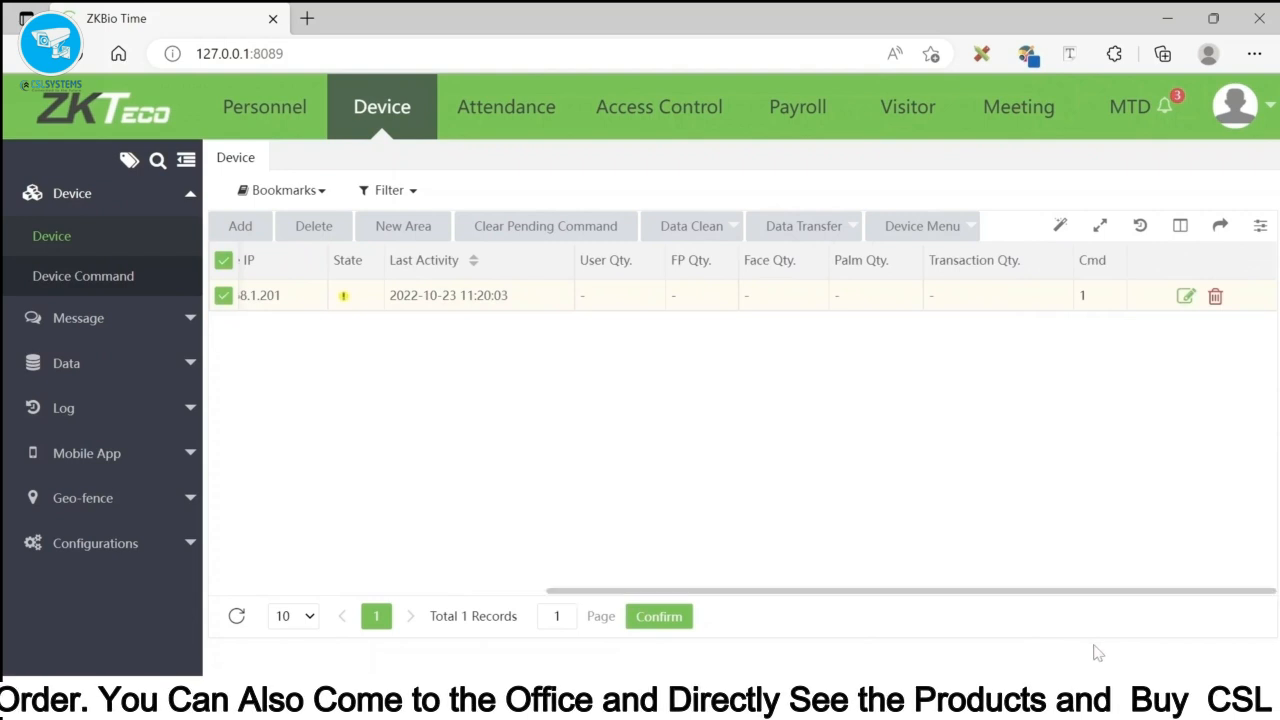
{"action": "left_click", "coordinate": [1185, 298]}
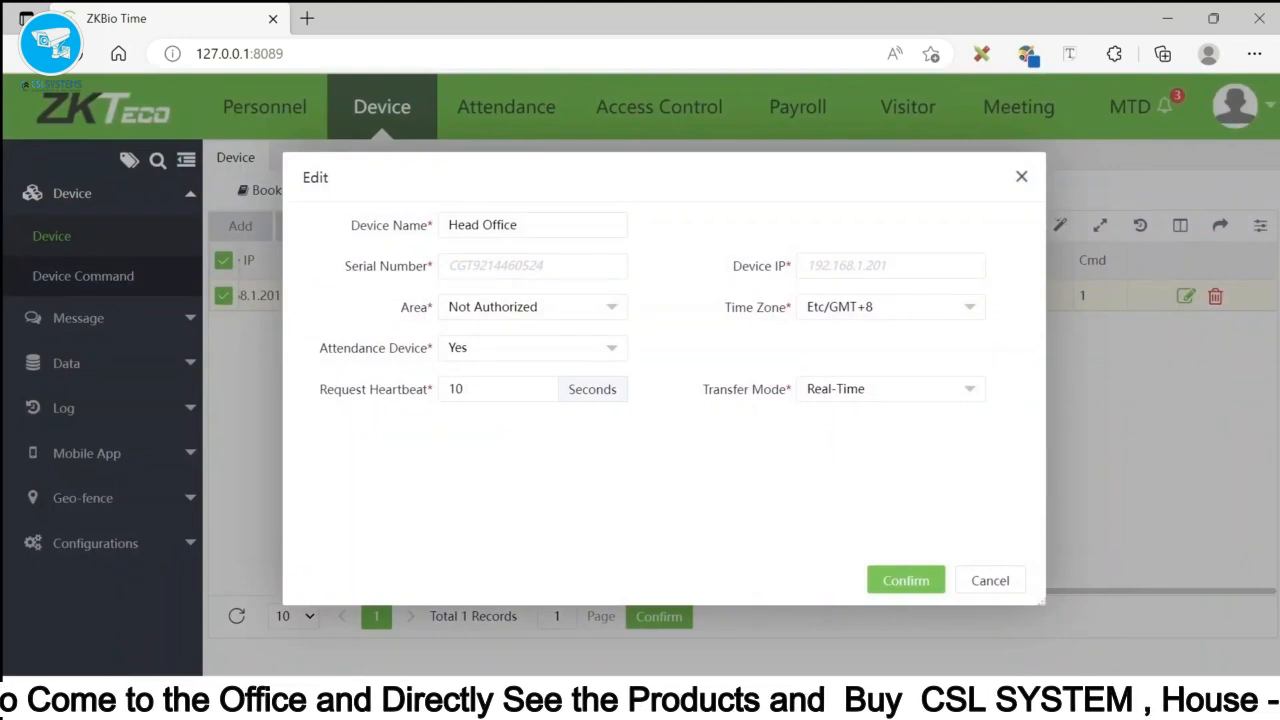
{"action": "left_click", "coordinate": [530, 308]}
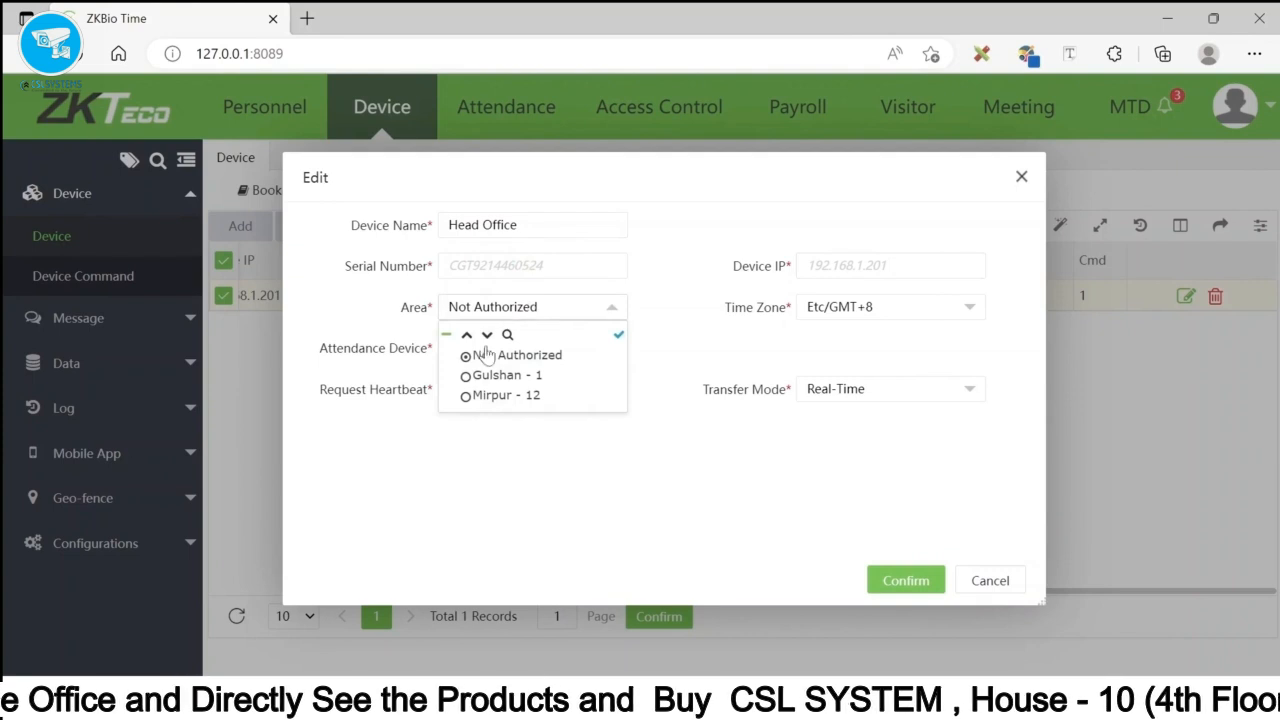
{"action": "left_click", "coordinate": [470, 377]}
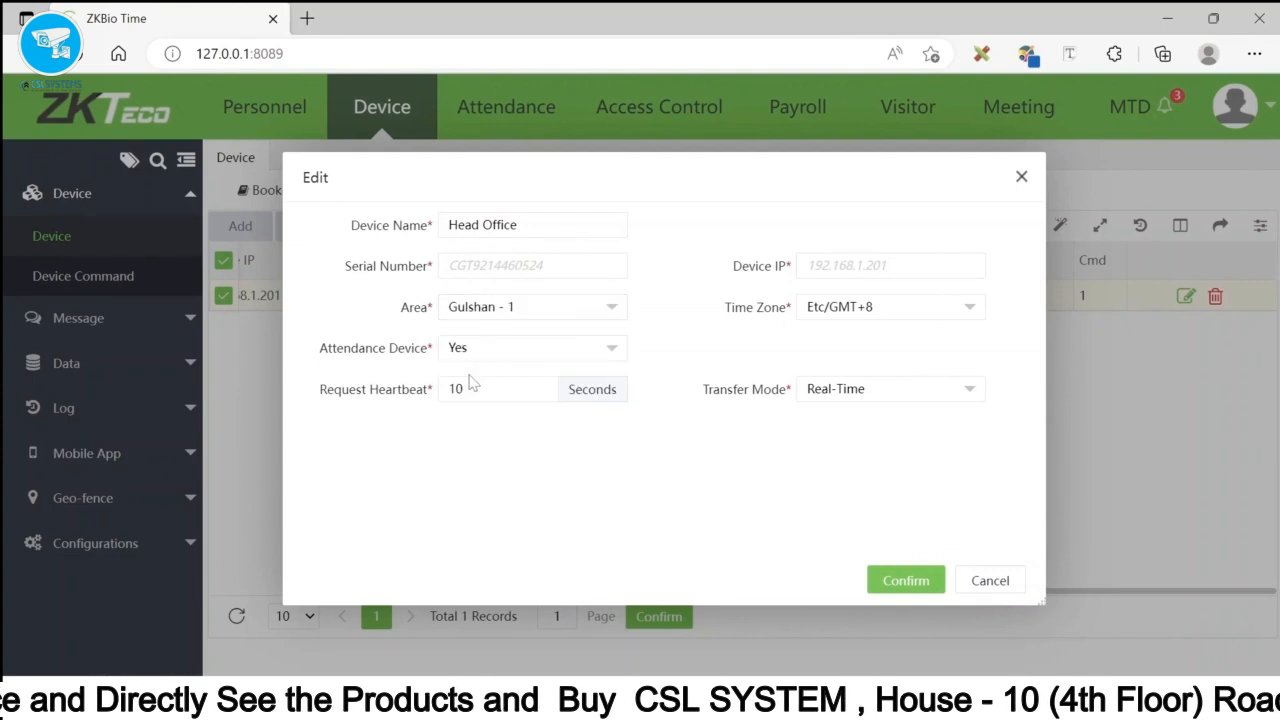
{"action": "left_click", "coordinate": [842, 320]}
{"action": "scroll", "coordinate": [860, 450], "scroll_direction": "down", "scroll_amount": 5}
{"action": "scroll", "coordinate": [862, 452], "scroll_direction": "down", "scroll_amount": 5}
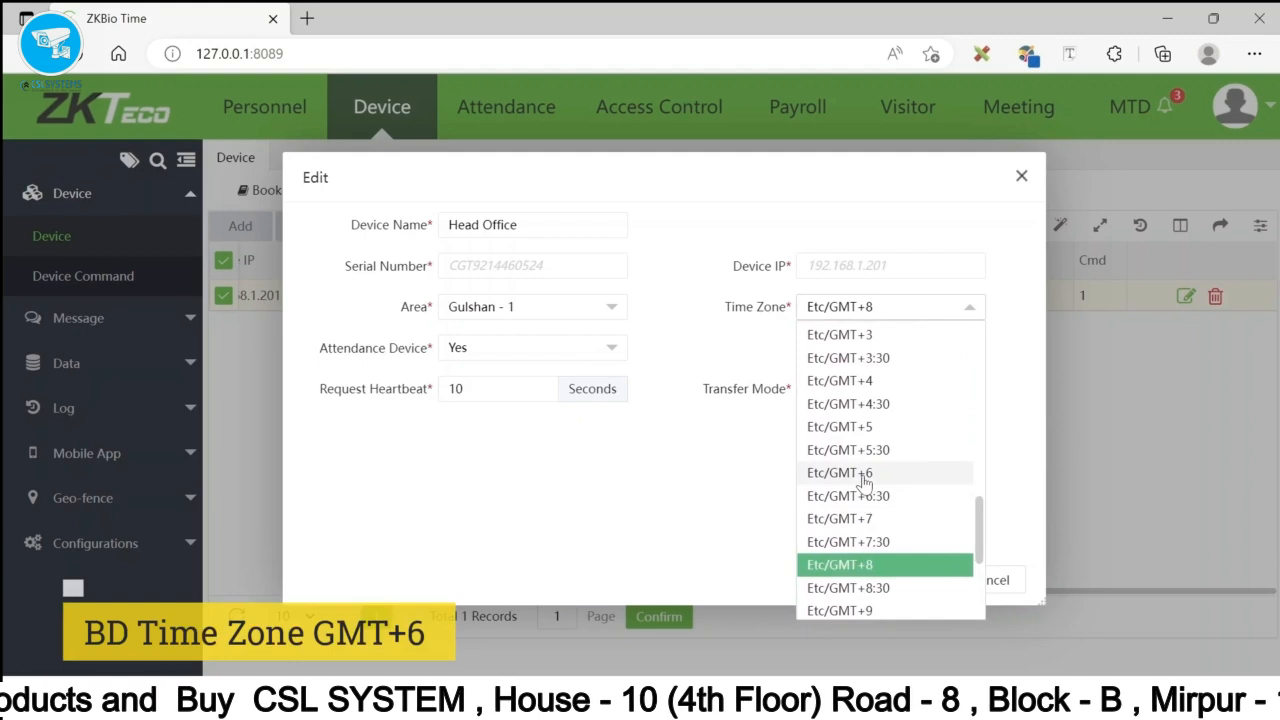
{"action": "left_click", "coordinate": [864, 476]}
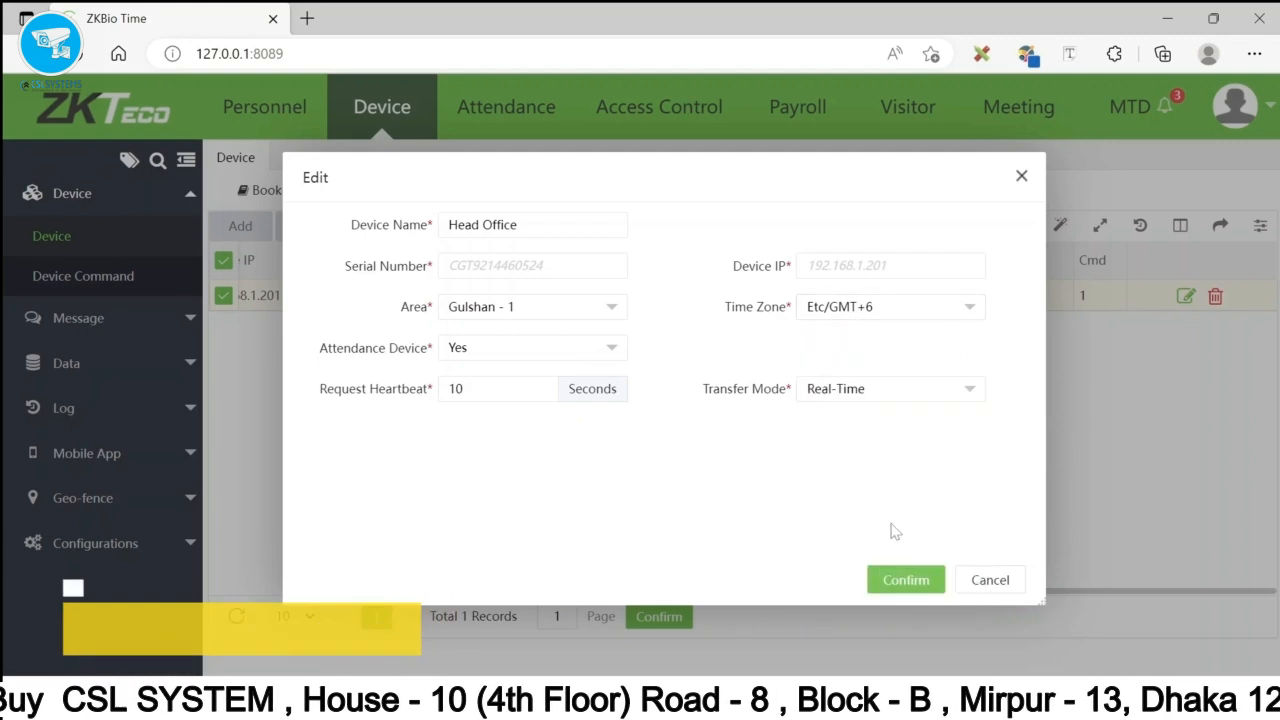
{"action": "left_click", "coordinate": [903, 580]}
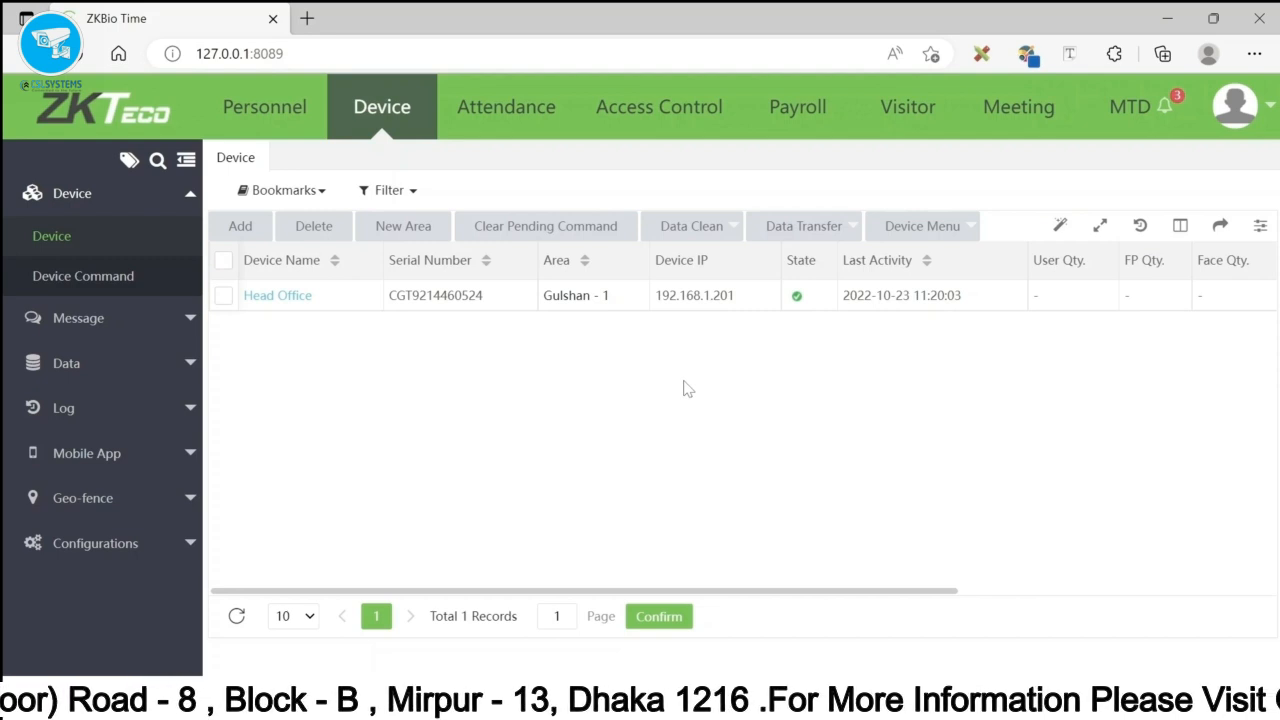
{"action": "left_click", "coordinate": [254, 117]}
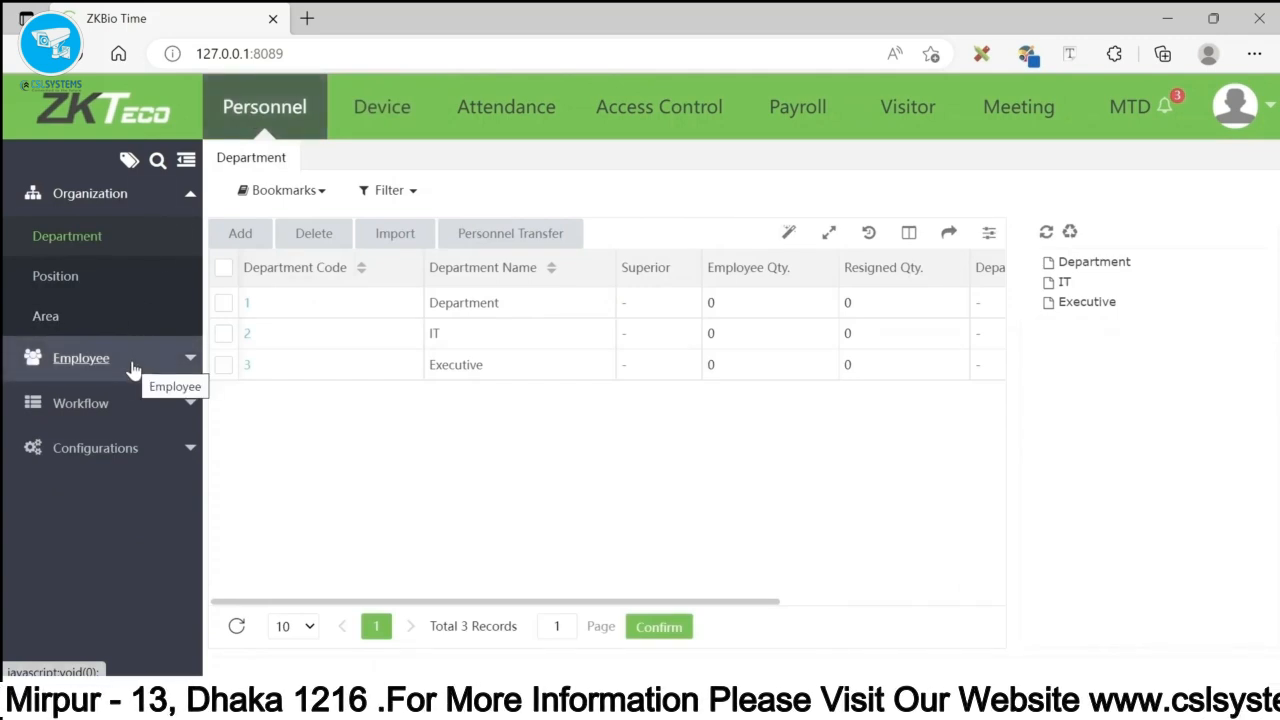
- Go to Personnel > Employee and start adding a new employee, pre-numbered ID 1
{"action": "left_click", "coordinate": [100, 362]}
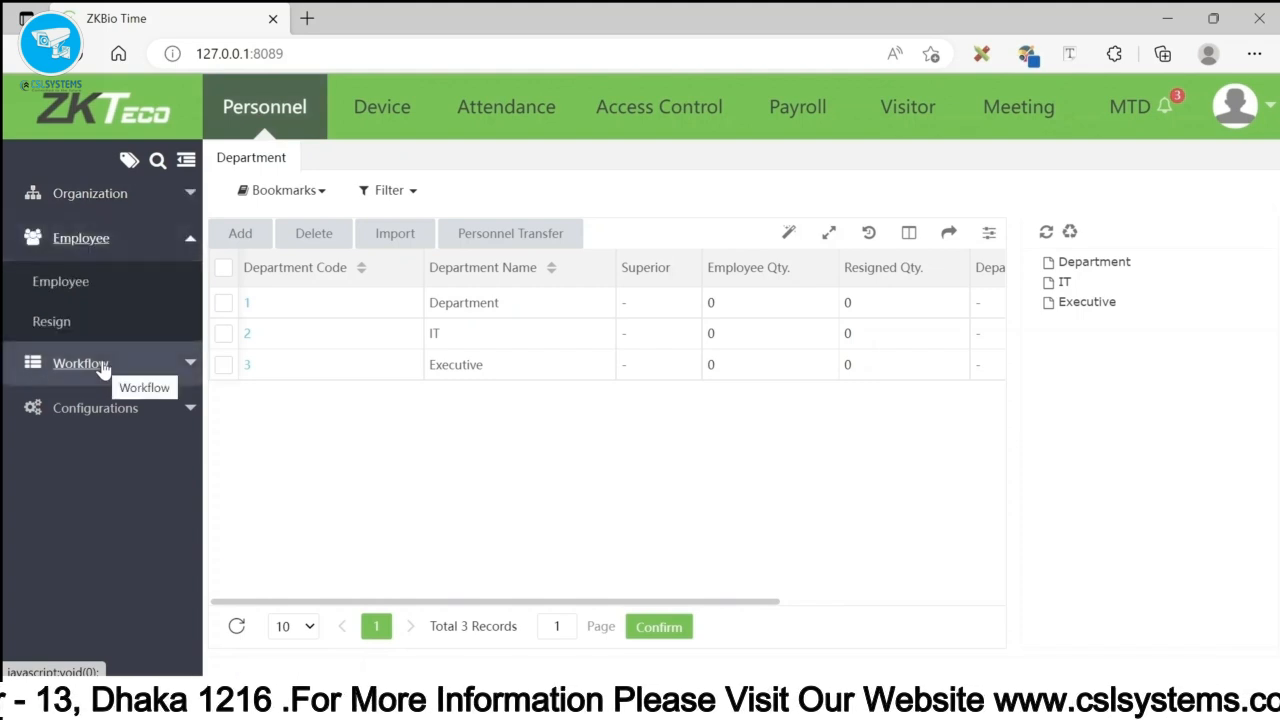
{"action": "left_click", "coordinate": [75, 291]}
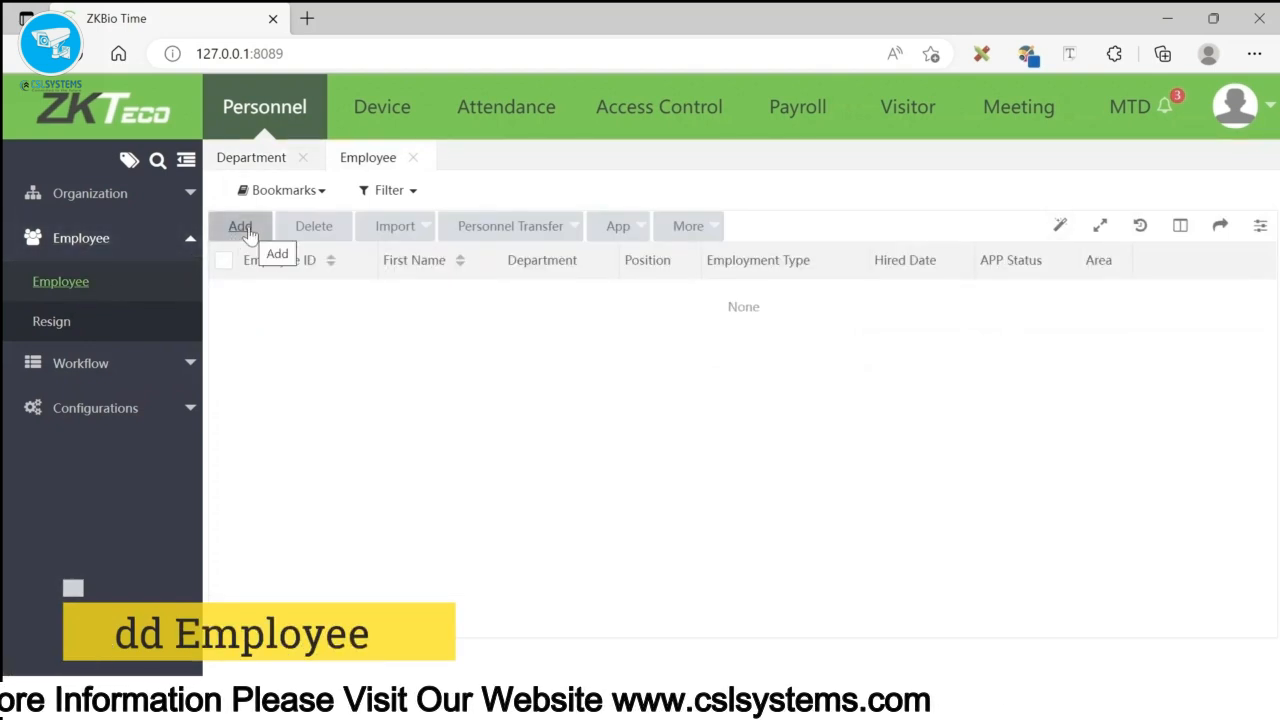
{"action": "left_click", "coordinate": [249, 231]}
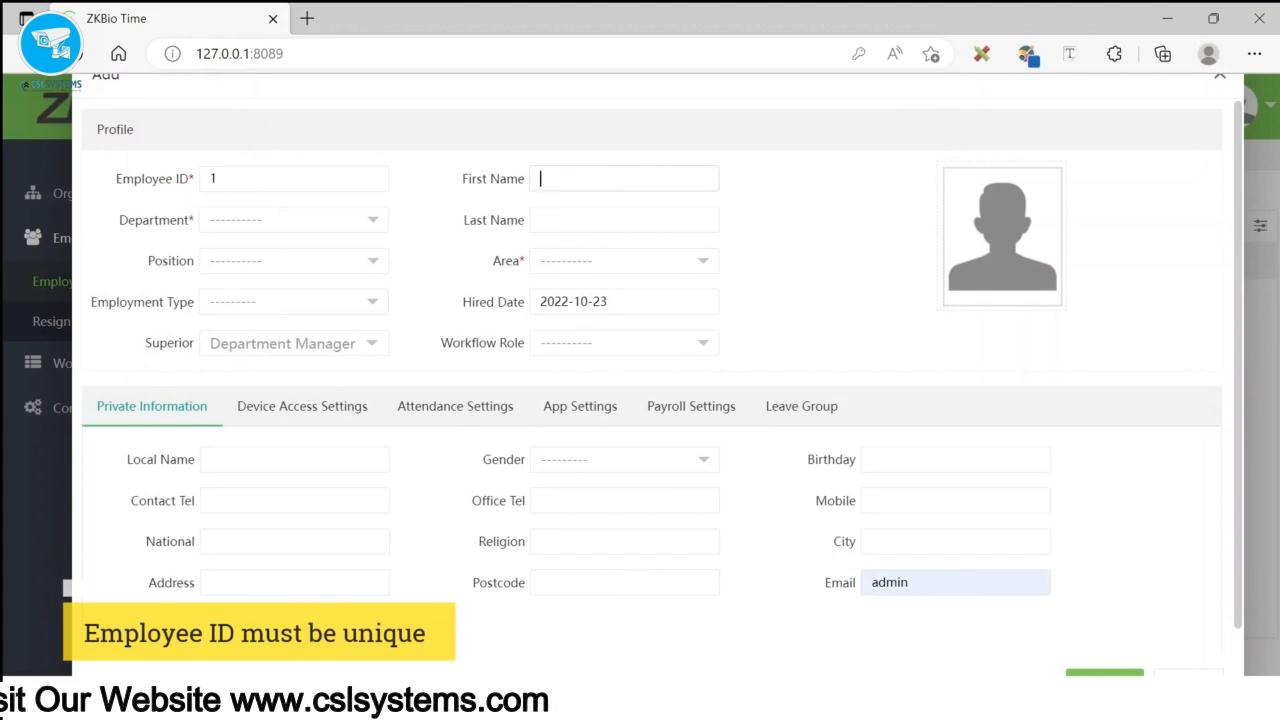
- Enter the employee's first name and assign department IT and area Gulshan - 1
{"action": "type", "text": "akib"}
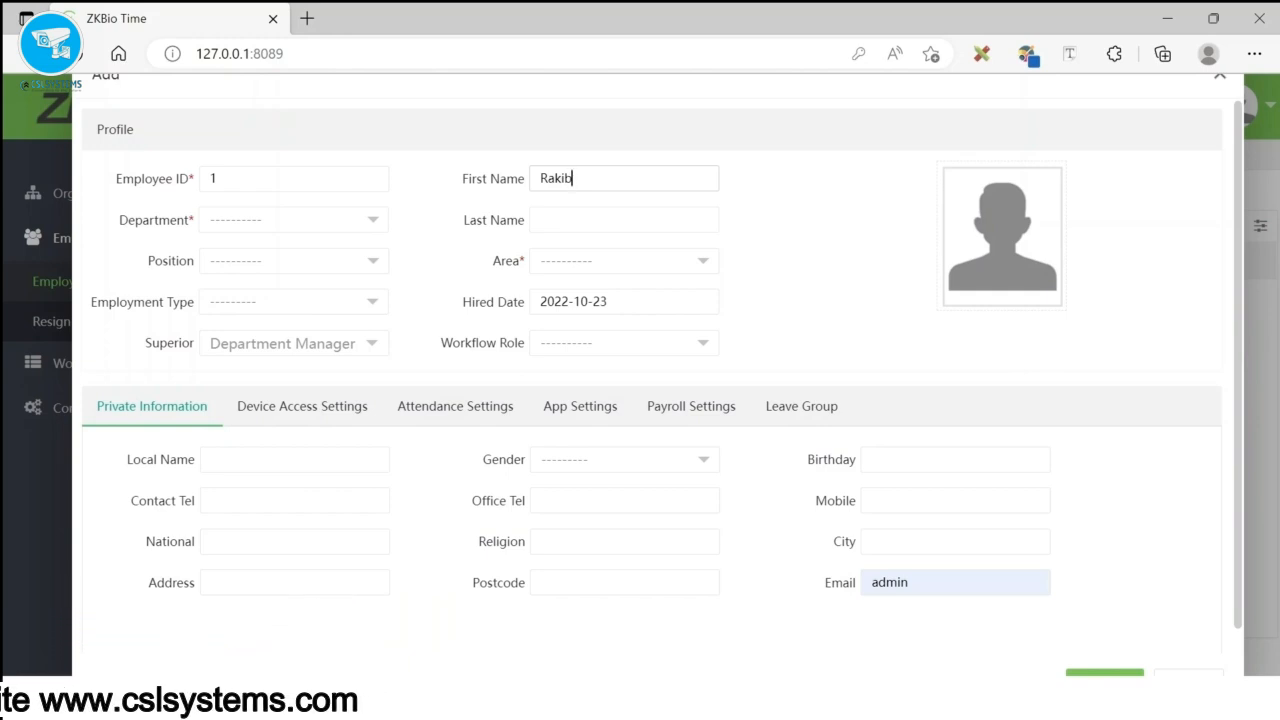
{"action": "left_click", "coordinate": [370, 224]}
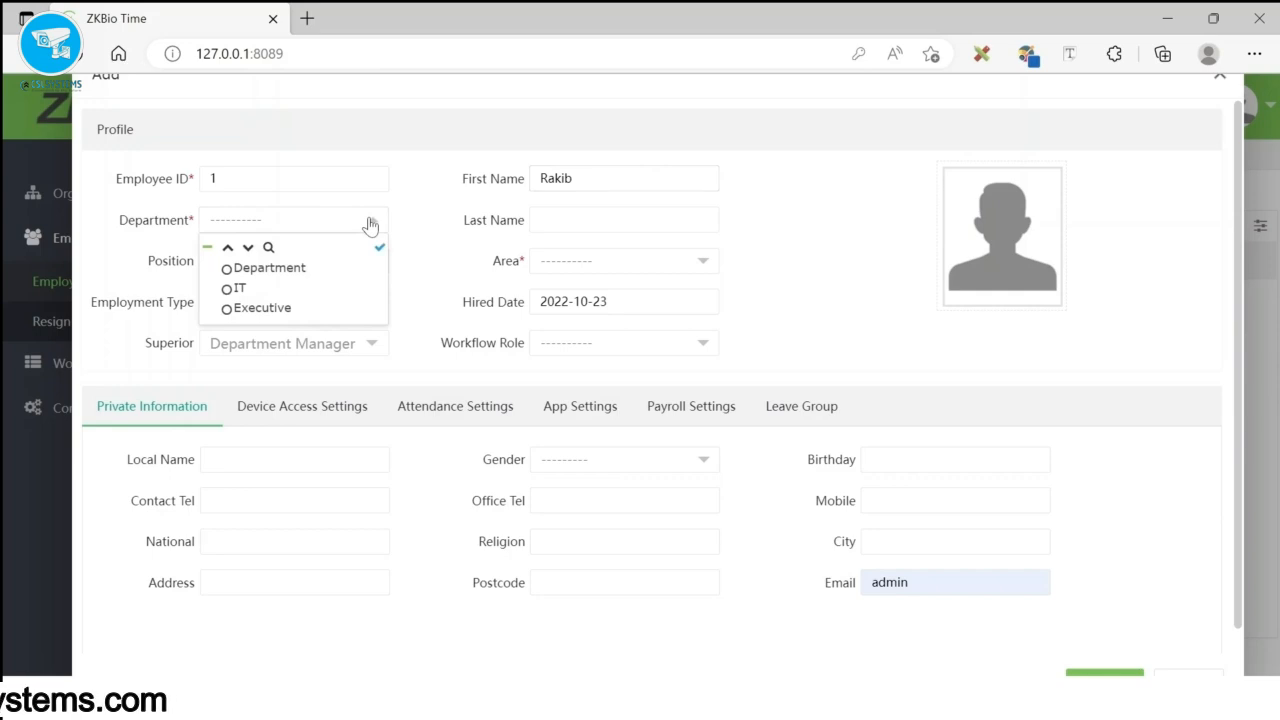
{"action": "left_click", "coordinate": [229, 290]}
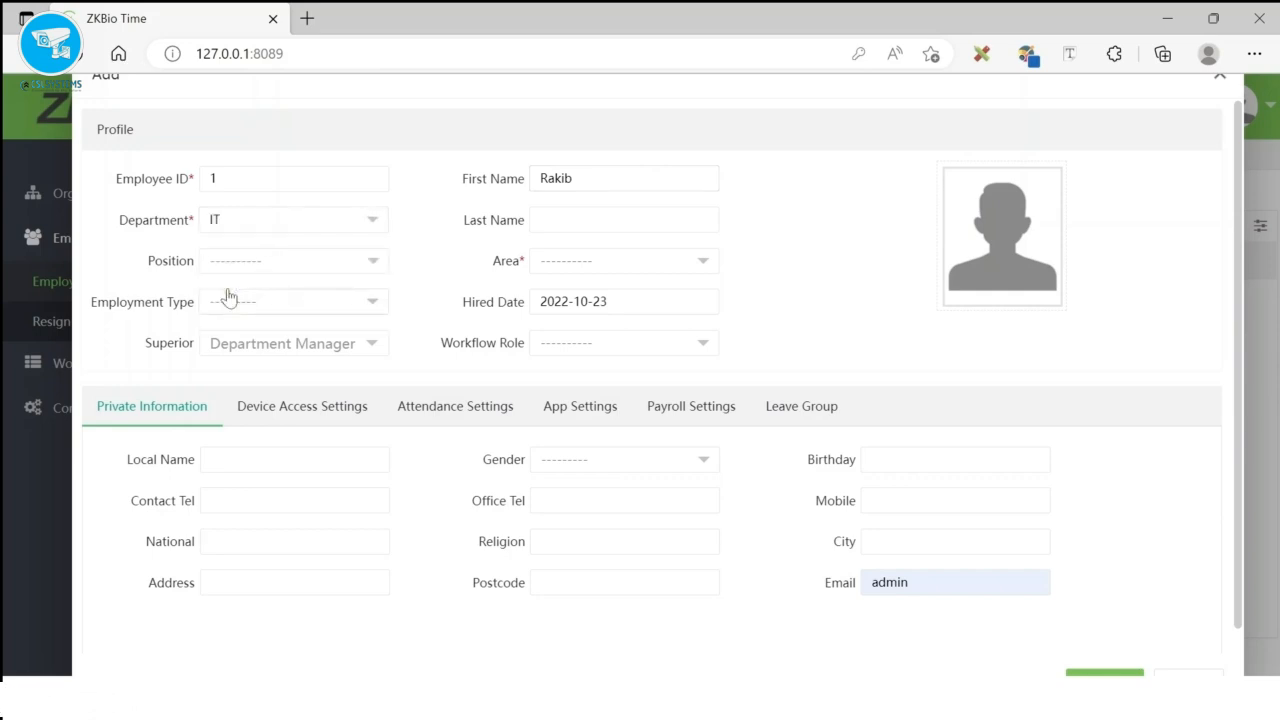
{"action": "left_click", "coordinate": [614, 264]}
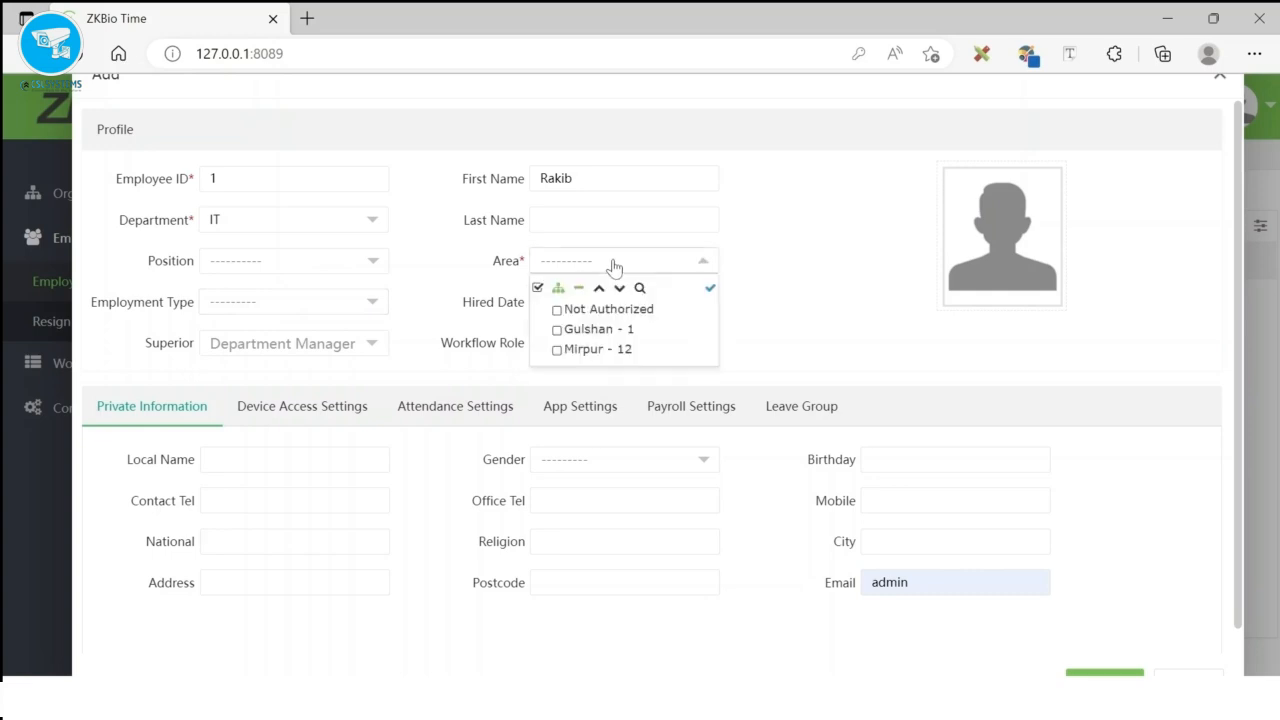
{"action": "left_click", "coordinate": [557, 330]}
{"action": "left_click", "coordinate": [463, 286]}
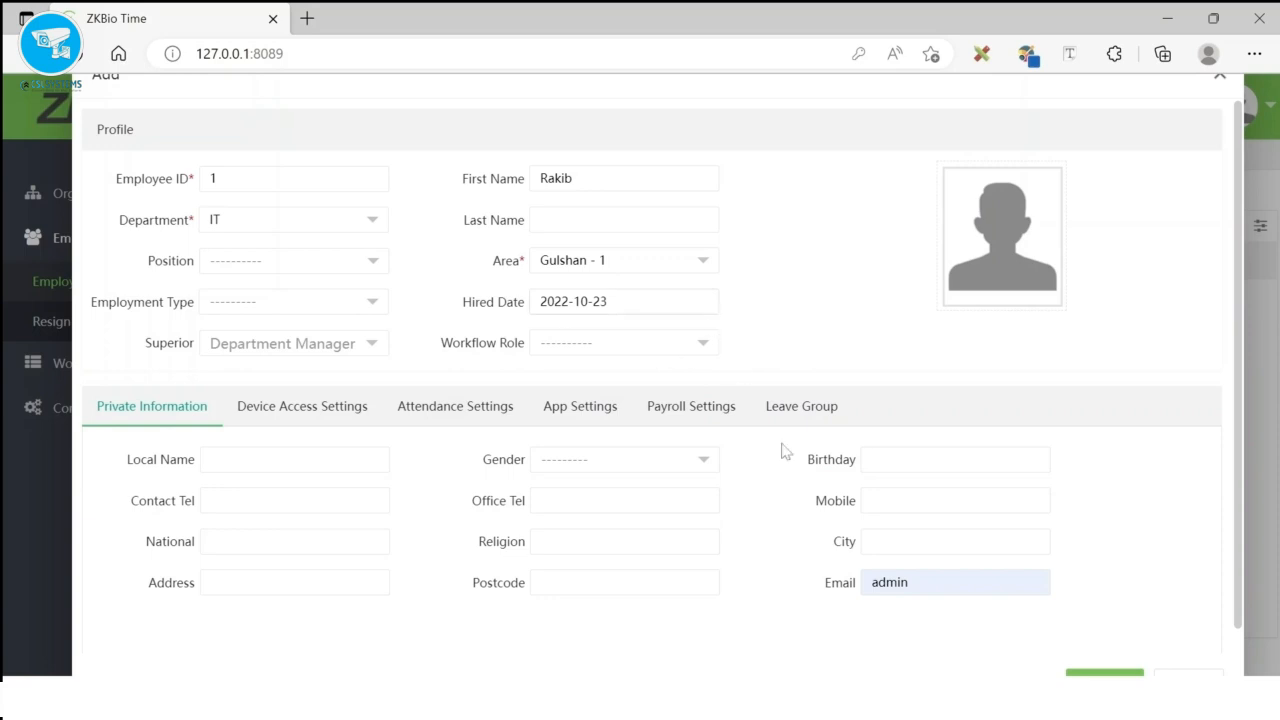
- Clear the autofilled email, set the hired date to 2021-01-01, and save the employee
{"action": "left_click_drag", "start_coordinate": [924, 584], "coordinate": [847, 590]}
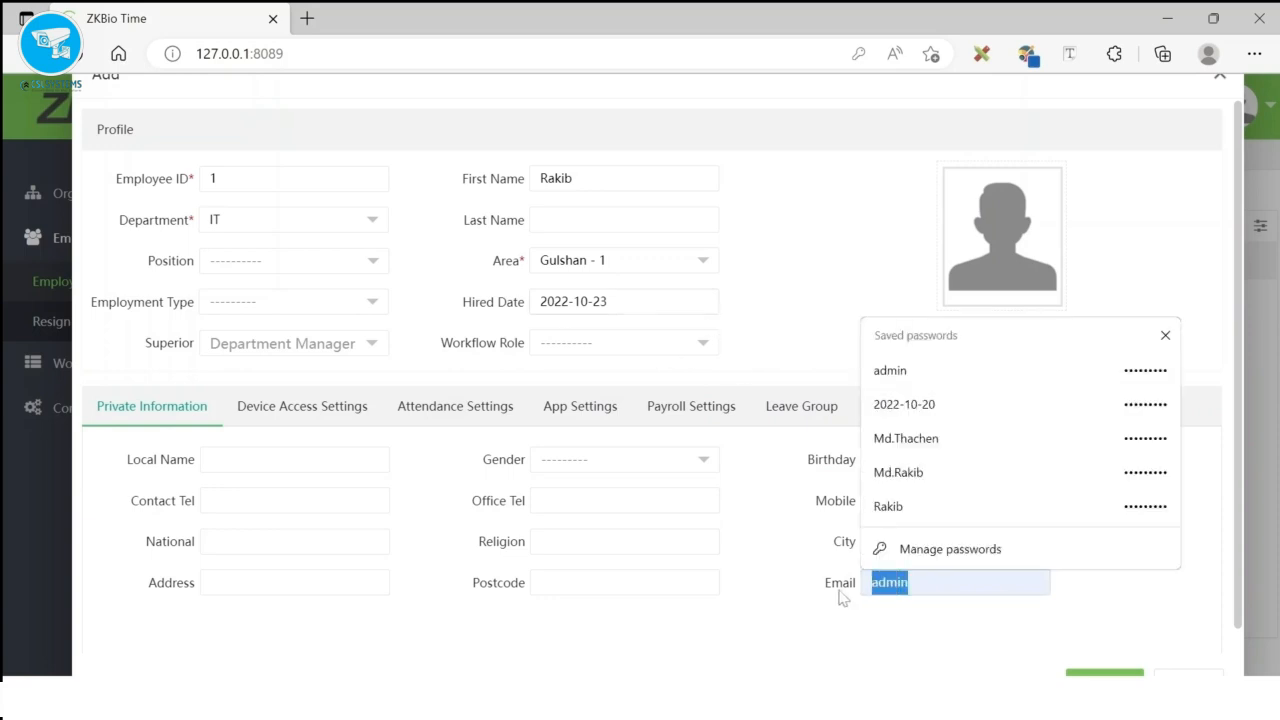
{"action": "key", "text": "BackSpace"}
{"action": "left_click", "coordinate": [784, 626]}
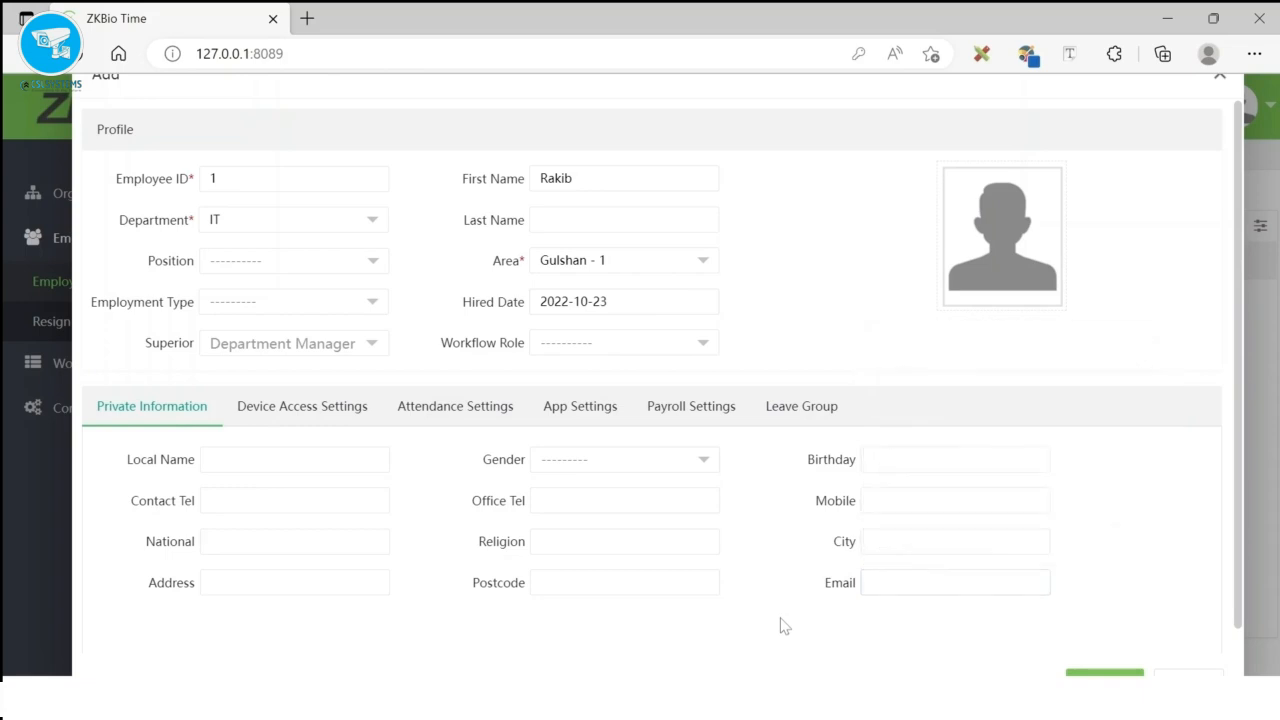
{"action": "scroll", "coordinate": [1073, 652], "scroll_direction": "down", "scroll_amount": 1}
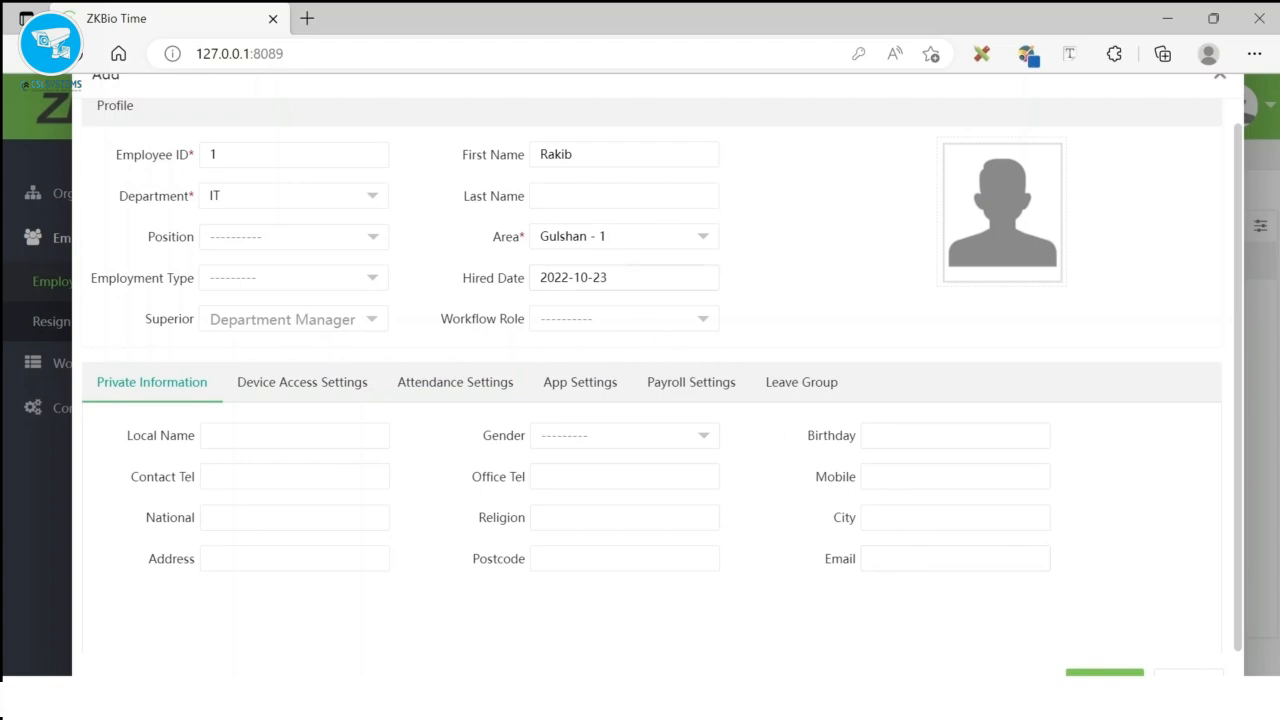
{"action": "left_click", "coordinate": [562, 278]}
{"action": "left_click", "coordinate": [644, 322]}
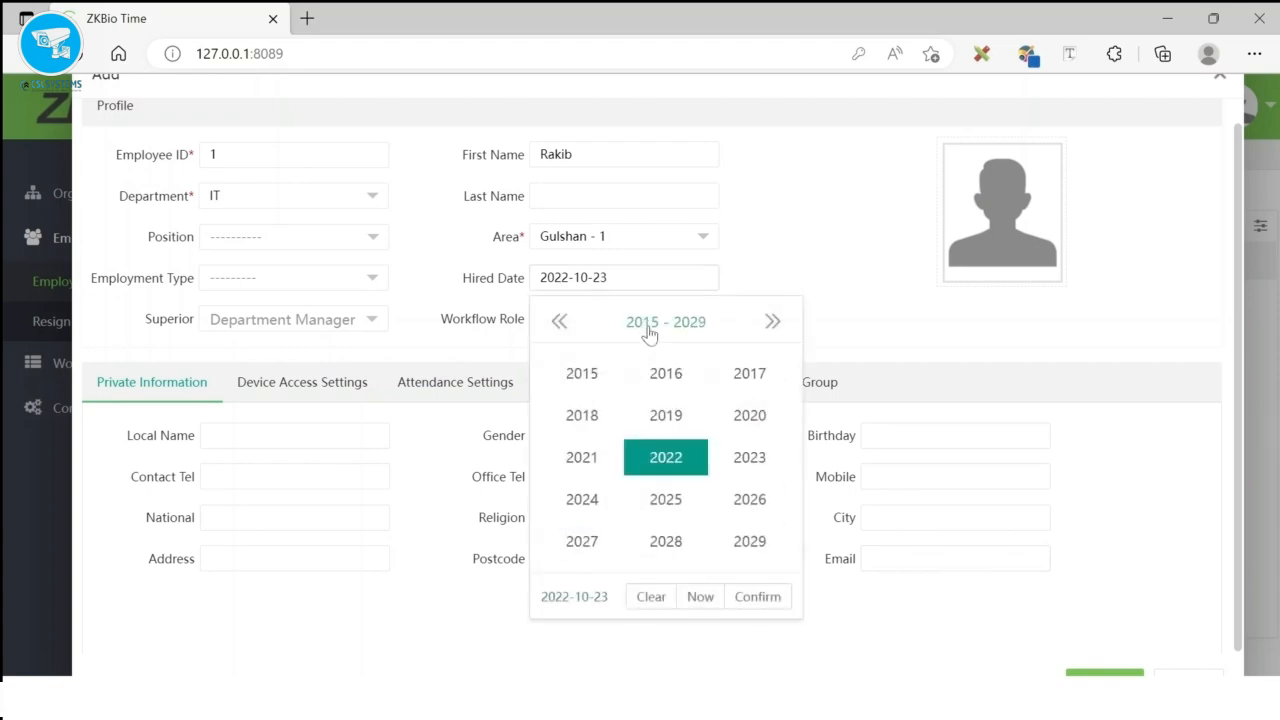
{"action": "left_click", "coordinate": [580, 463]}
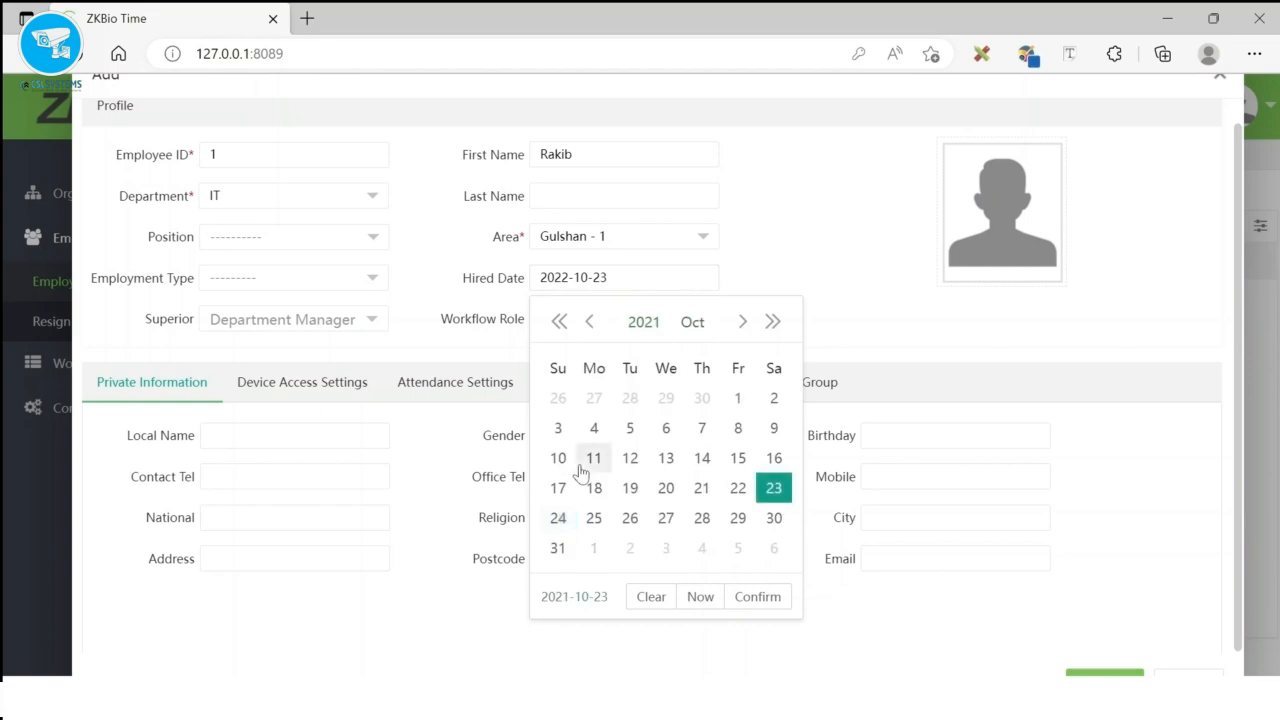
{"action": "left_click", "coordinate": [694, 324]}
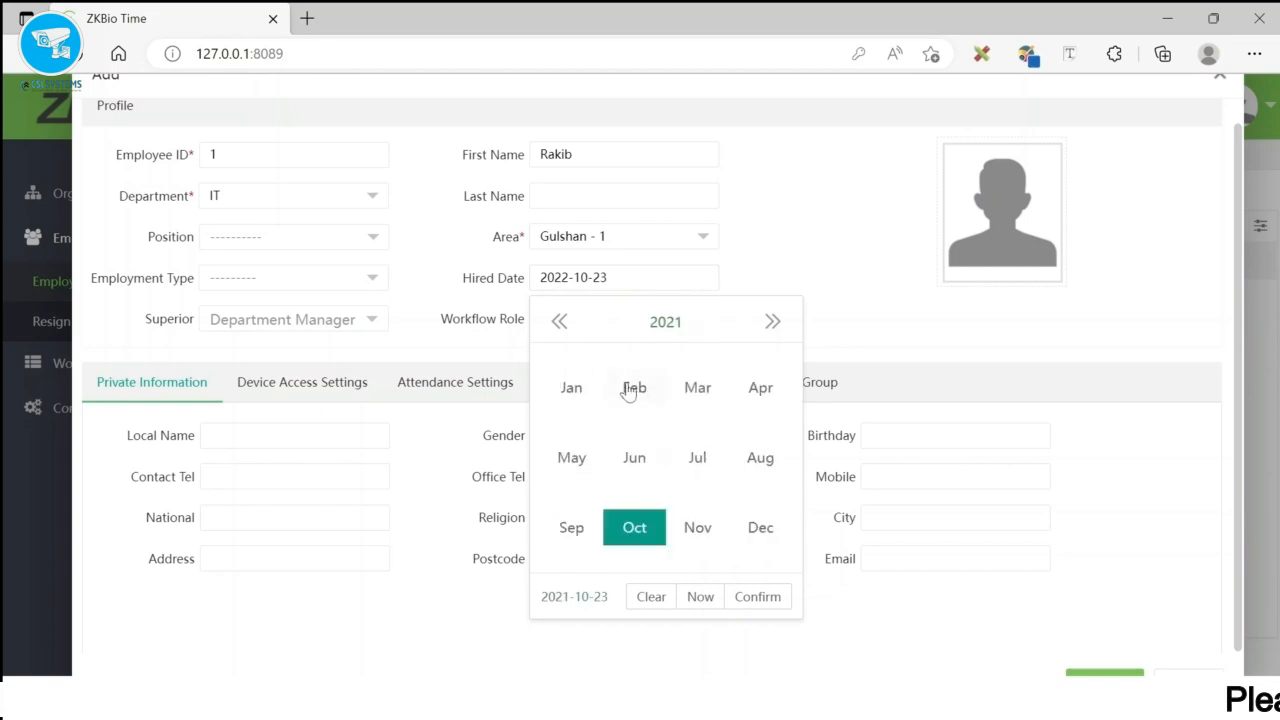
{"action": "left_click", "coordinate": [569, 390]}
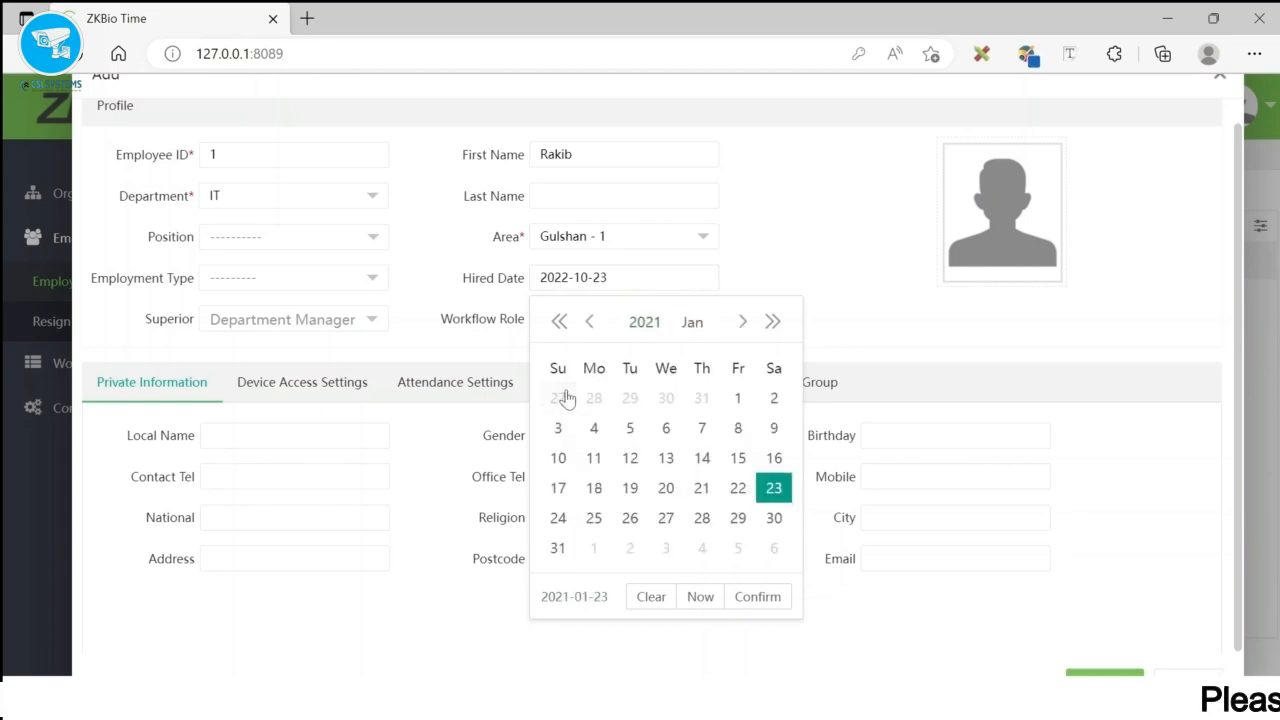
{"action": "left_click", "coordinate": [737, 399]}
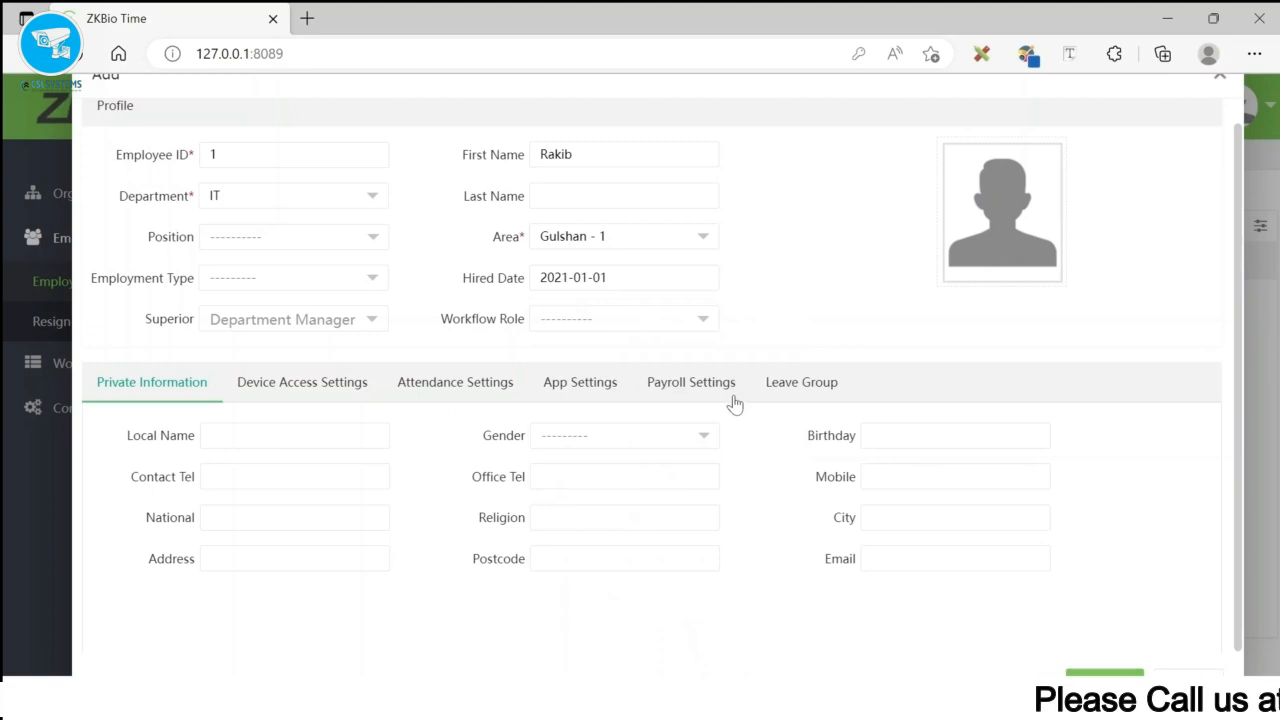
{"action": "left_click", "coordinate": [1092, 676]}
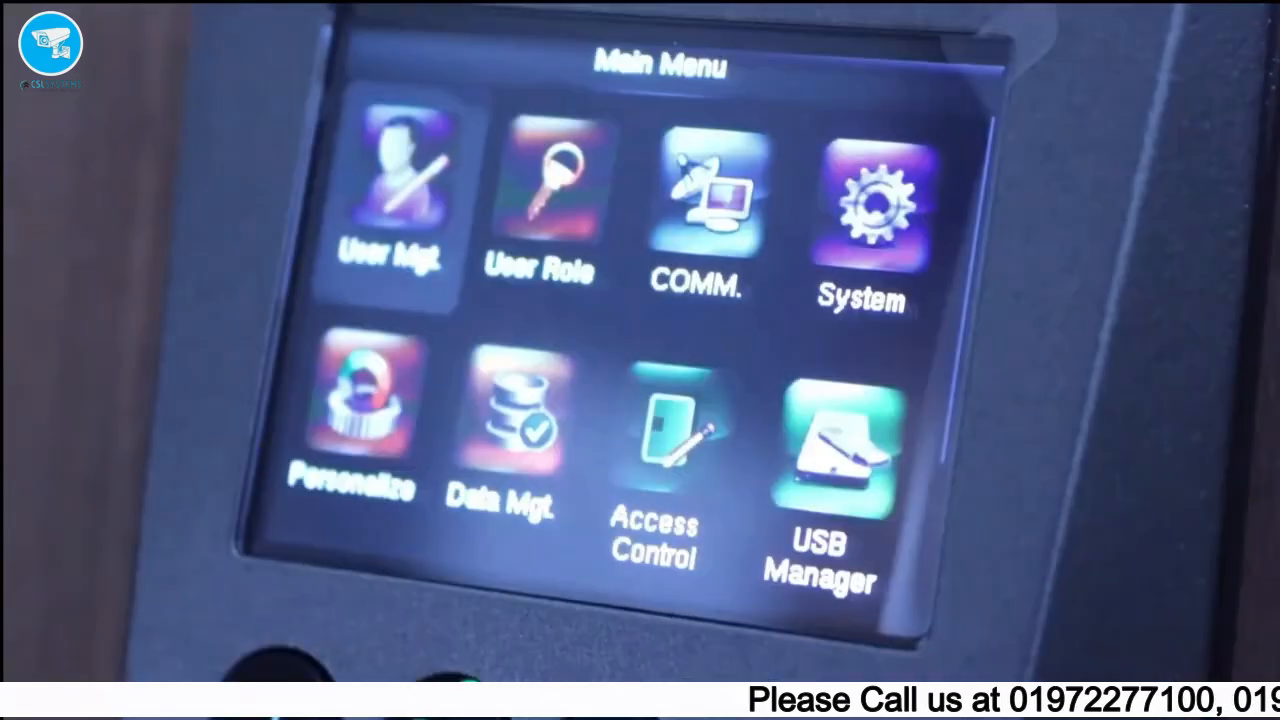
- On the terminal, edit user 1 under User Mgt. > All Users and start fingerprint enrollment
{"action": "key", "text": "Return"}
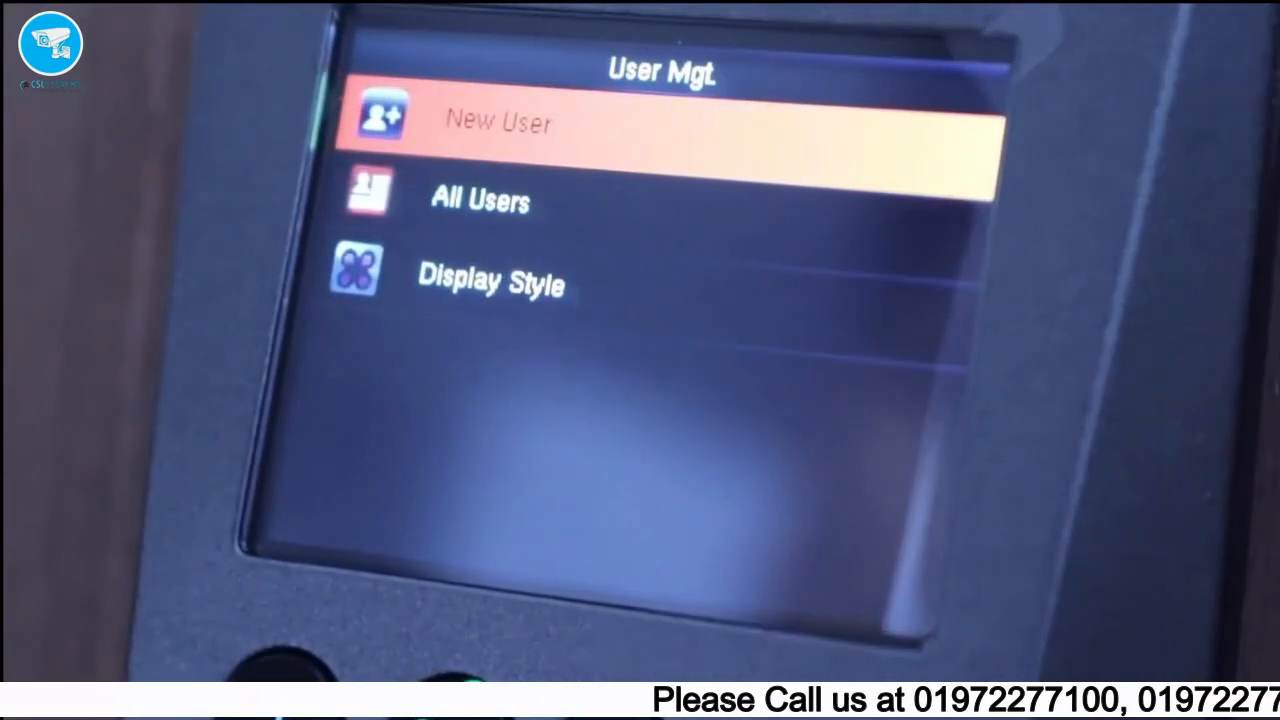
{"action": "key", "text": "Down"}
{"action": "key", "text": "Return"}
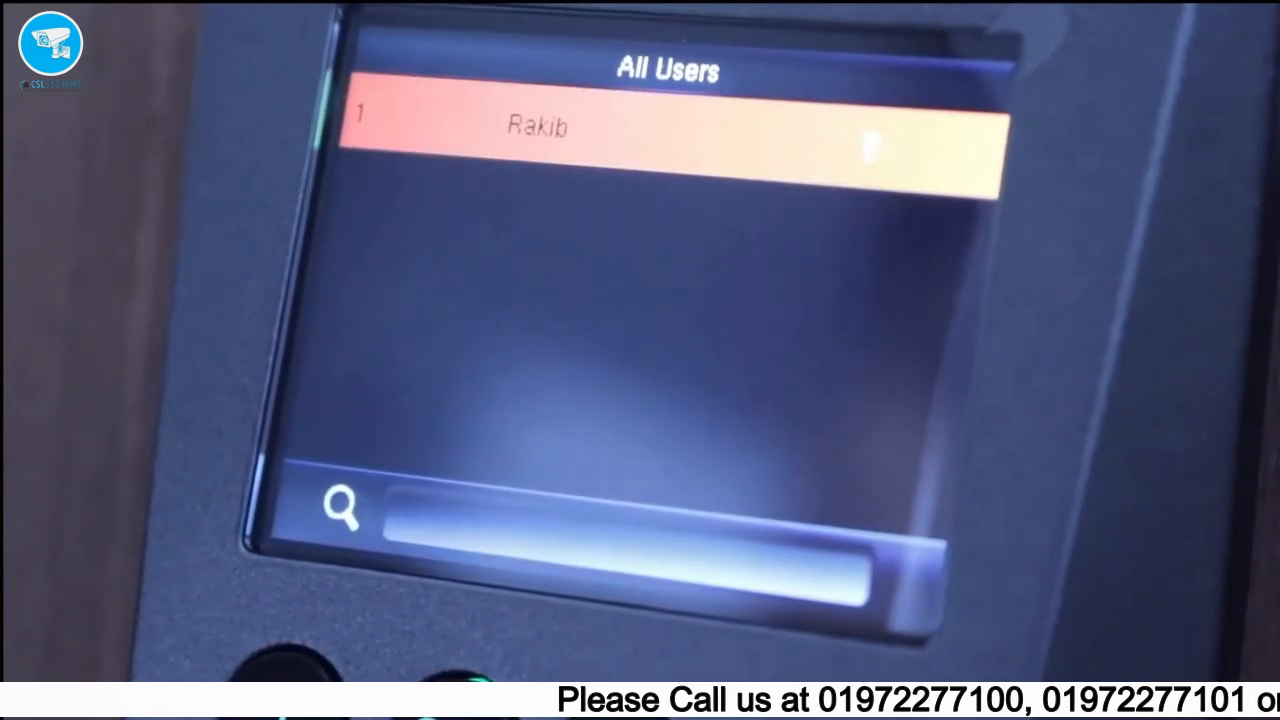
{"action": "key", "text": "Return"}
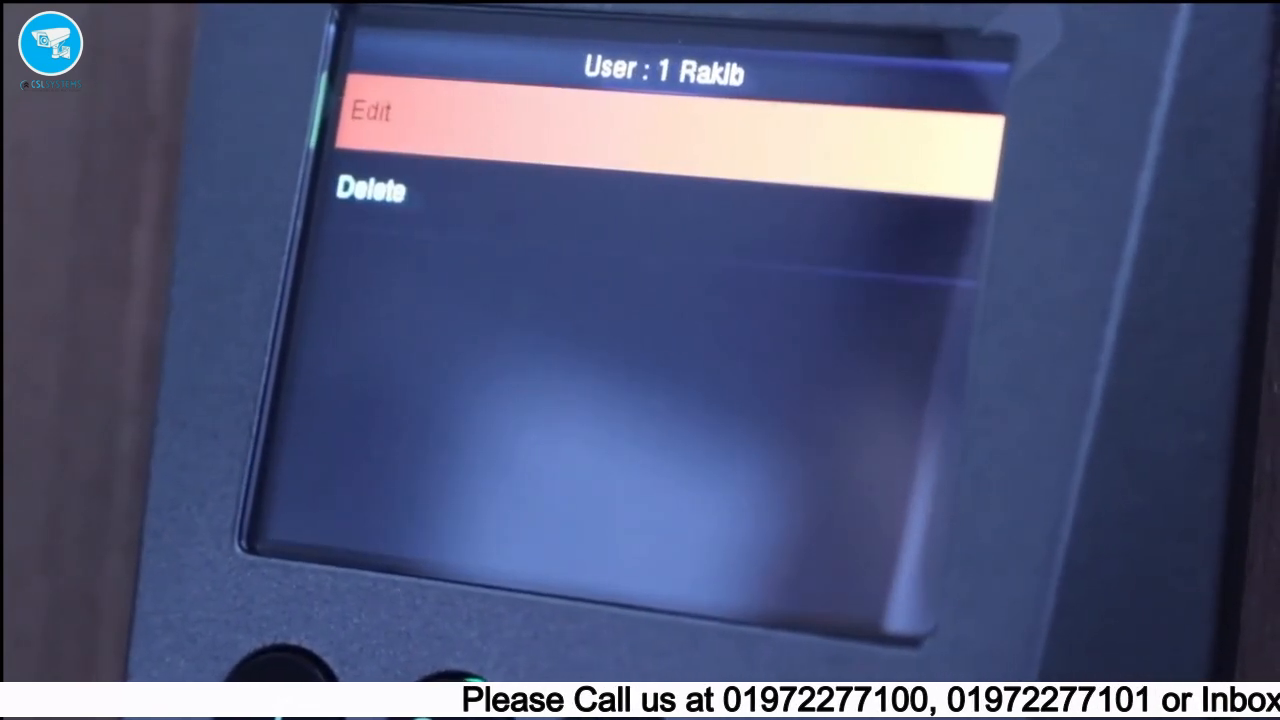
{"action": "key", "text": "Return"}
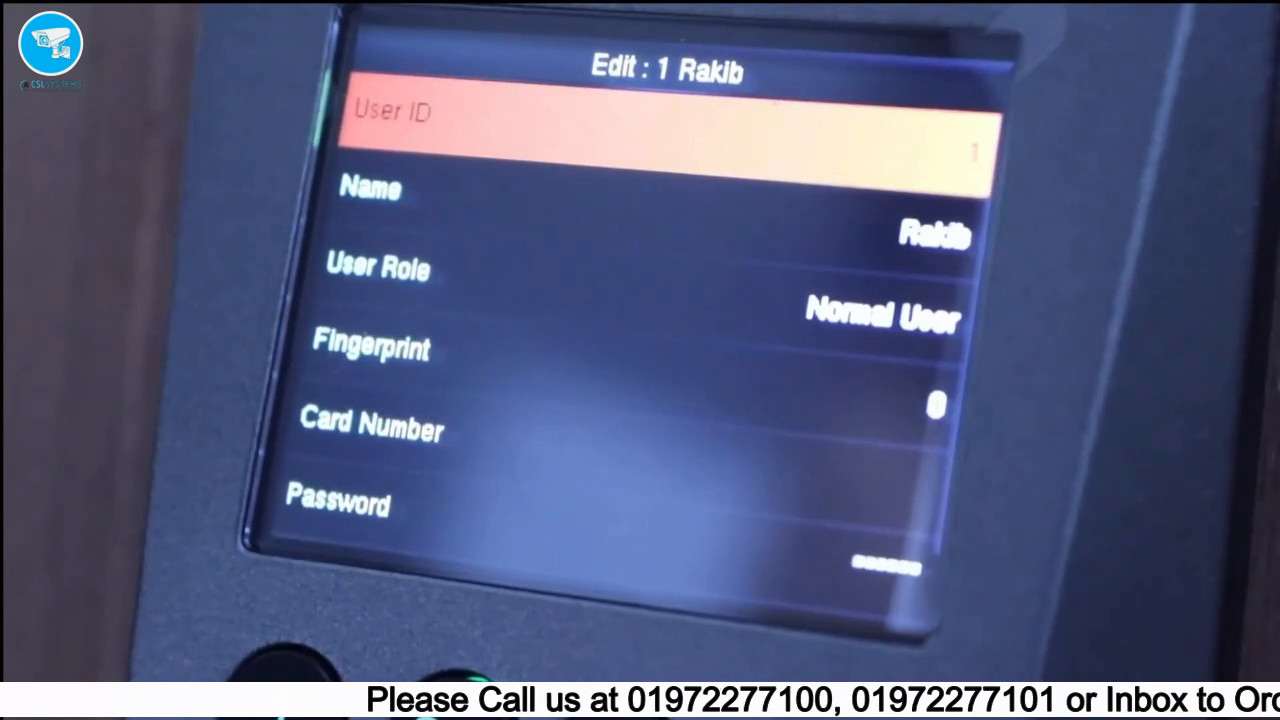
{"action": "key", "text": "Down"}
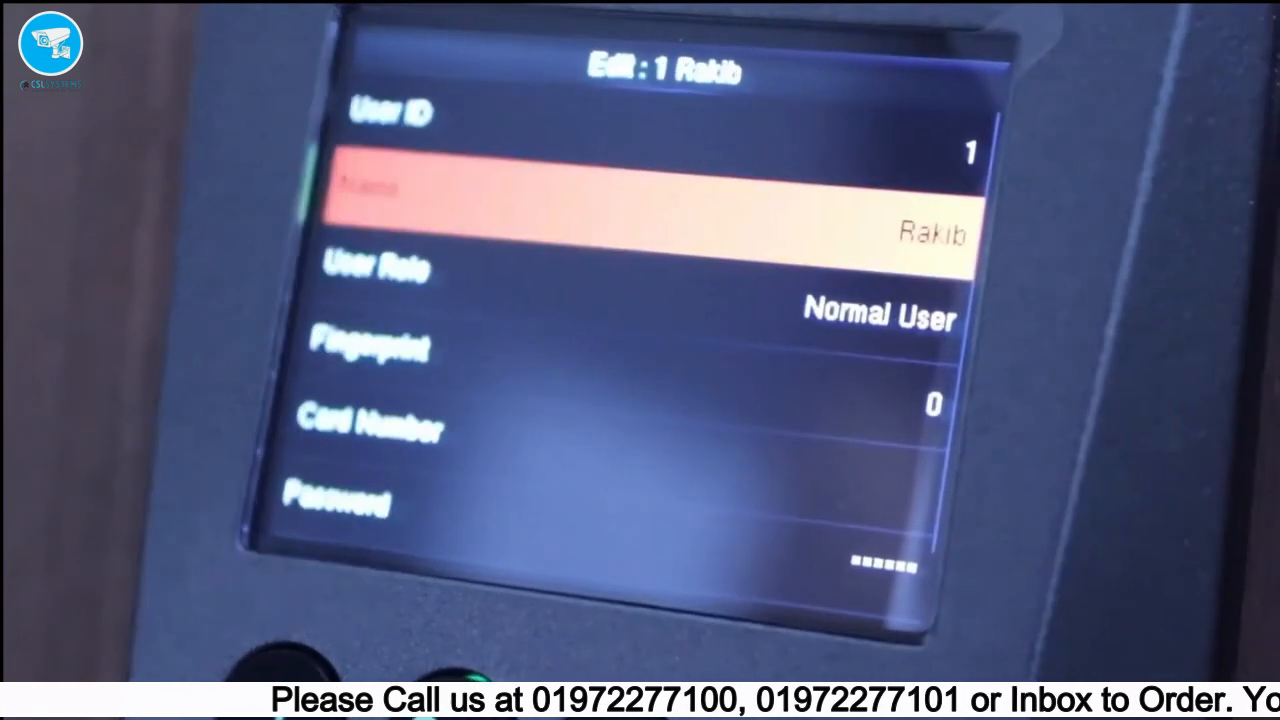
{"action": "key", "text": "Down"}
{"action": "key", "text": "Down"}
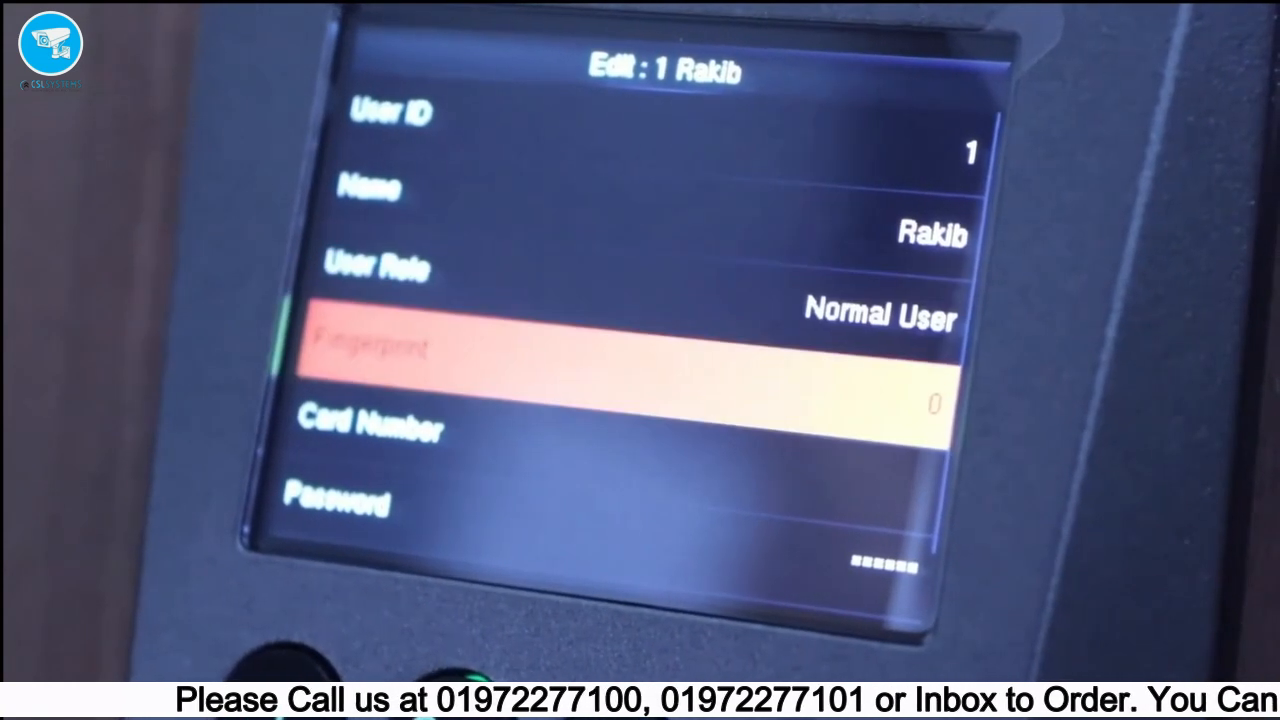
{"action": "key", "text": "Return"}
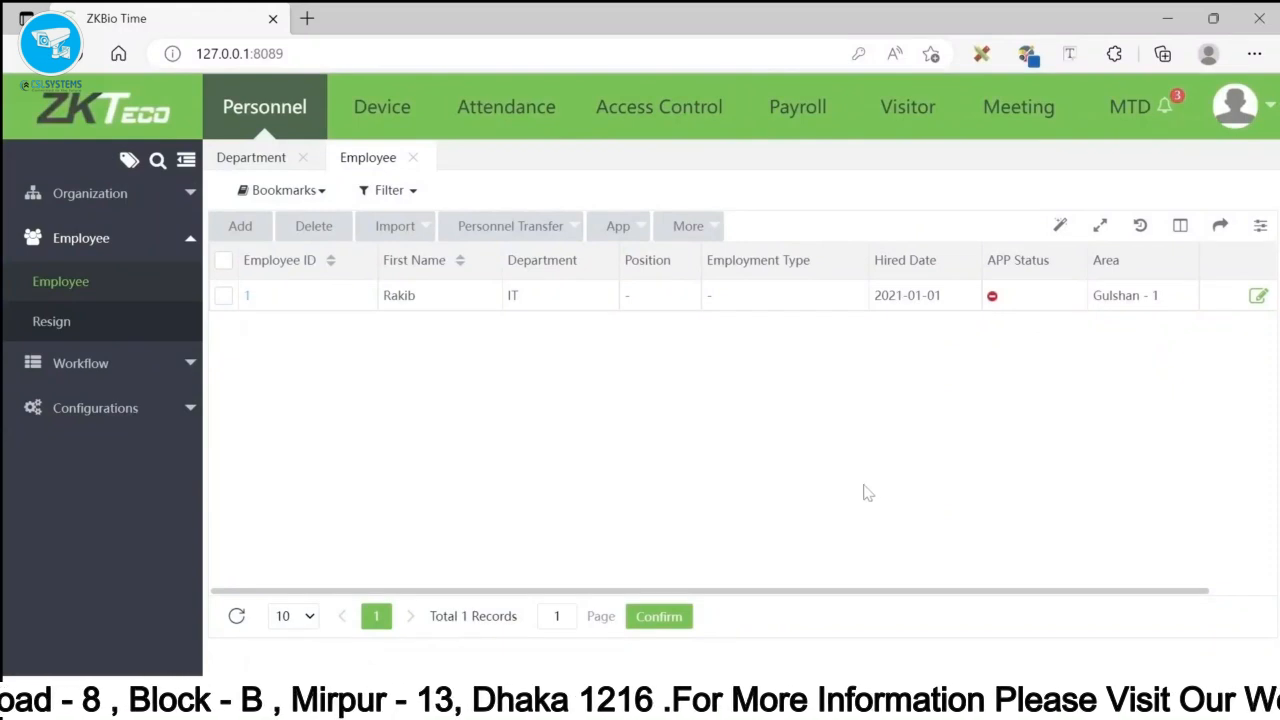
- Open Attendance > Timetable and delete the existing 10:00–17:00 Office timetable
{"action": "left_click", "coordinate": [519, 110]}
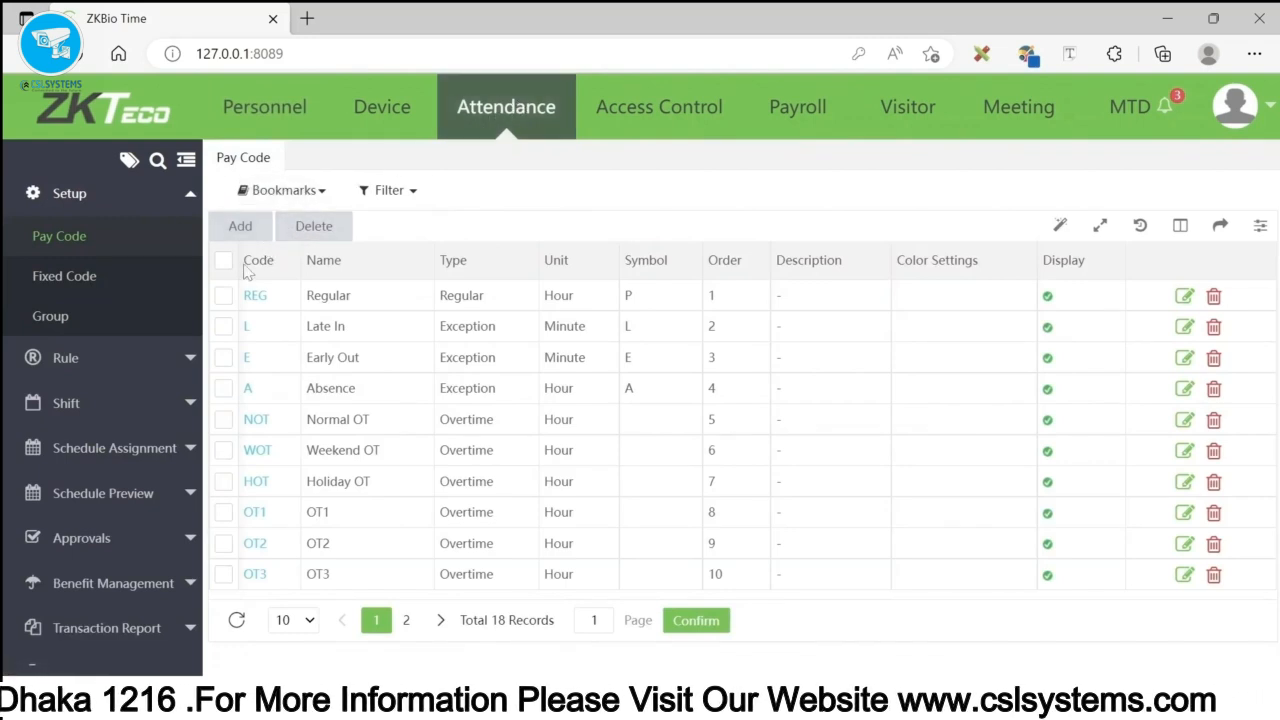
{"action": "left_click", "coordinate": [165, 405]}
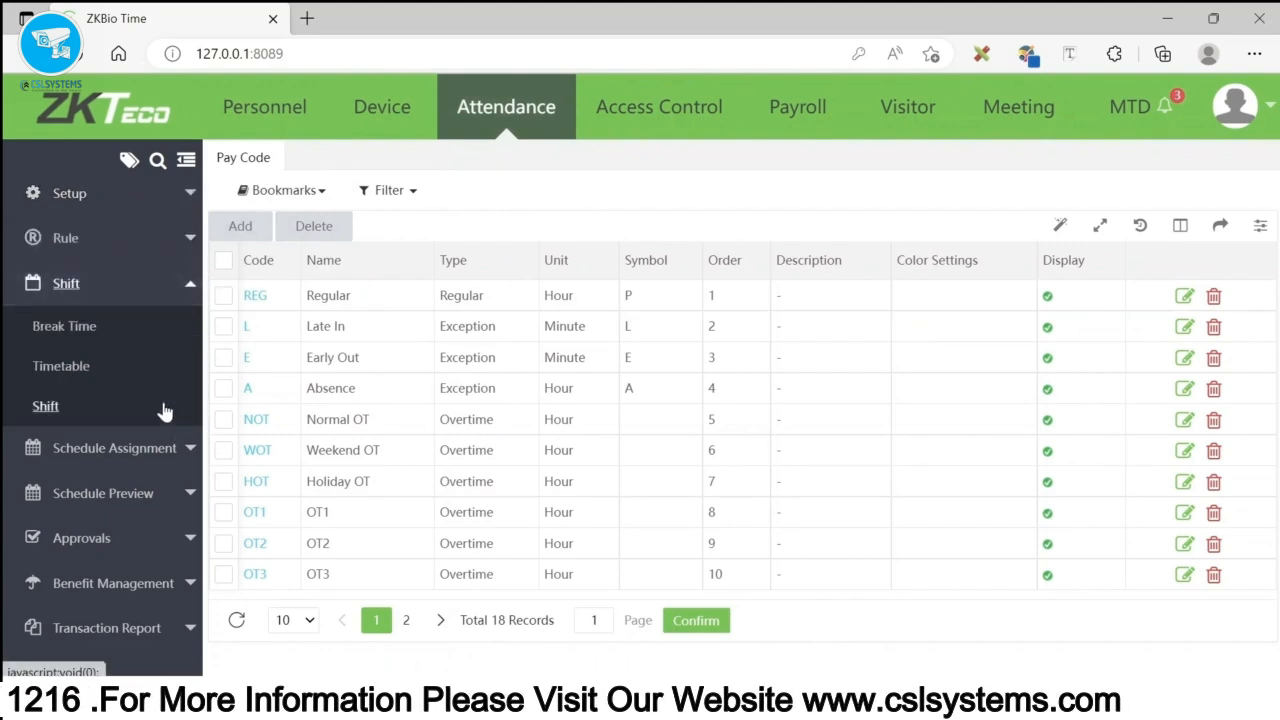
{"action": "left_click", "coordinate": [61, 367]}
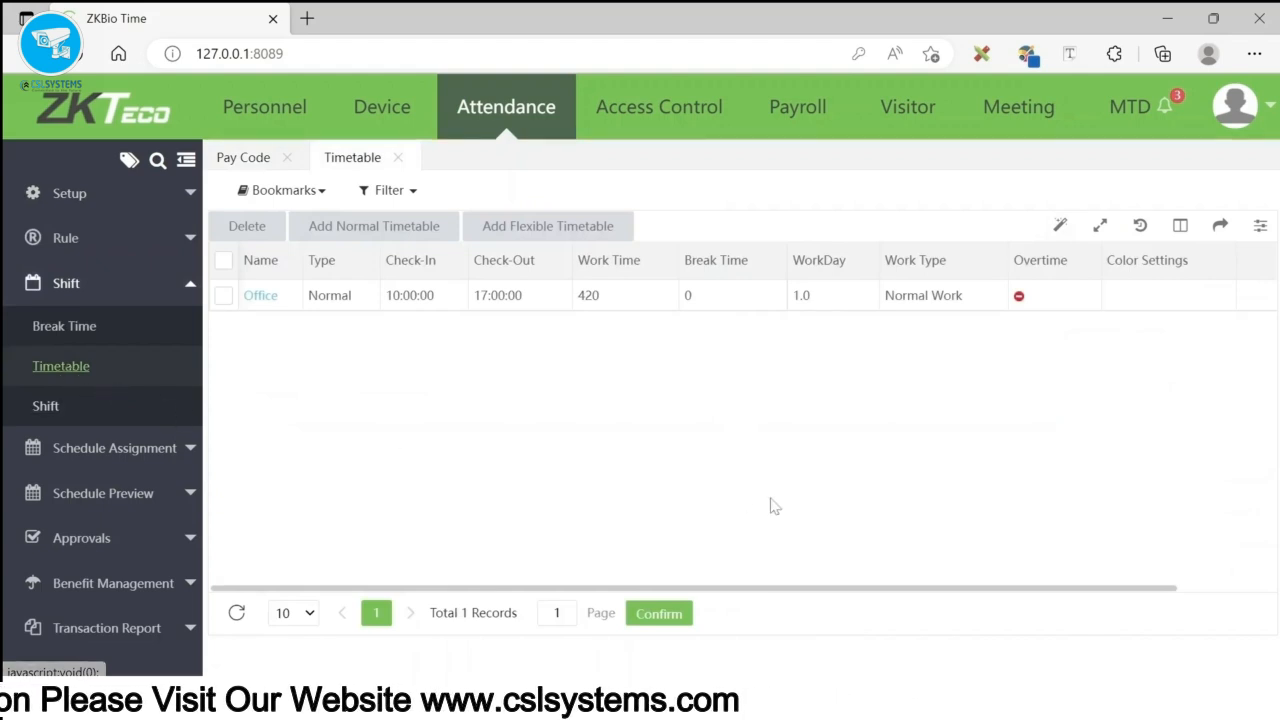
{"action": "left_click_drag", "start_coordinate": [731, 590], "coordinate": [963, 598]}
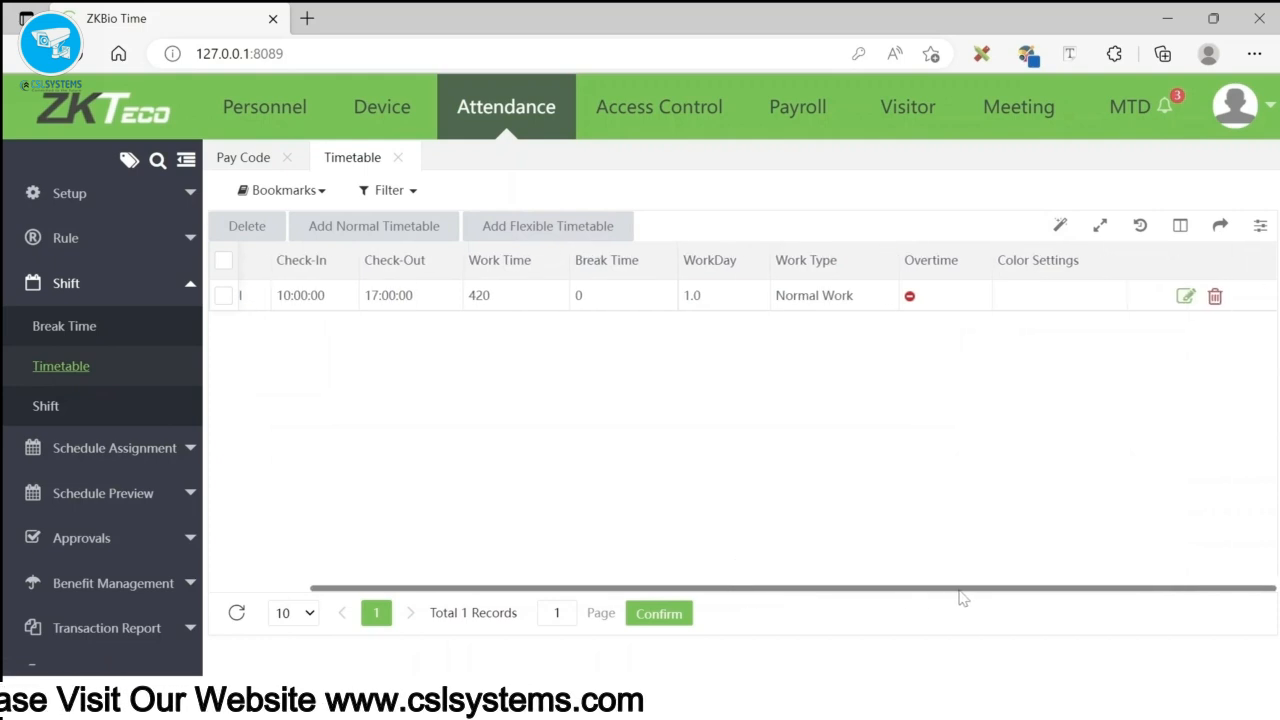
{"action": "left_click", "coordinate": [1186, 296]}
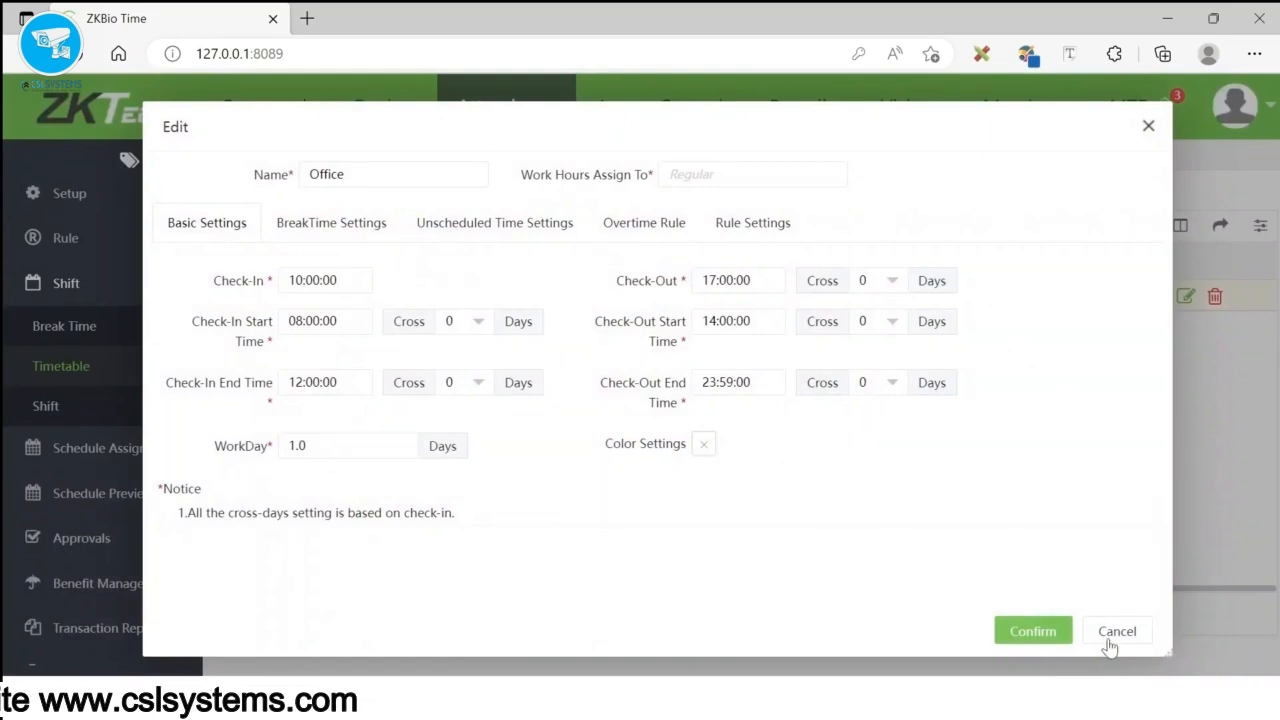
{"action": "left_click", "coordinate": [1116, 632]}
{"action": "left_click", "coordinate": [1215, 297]}
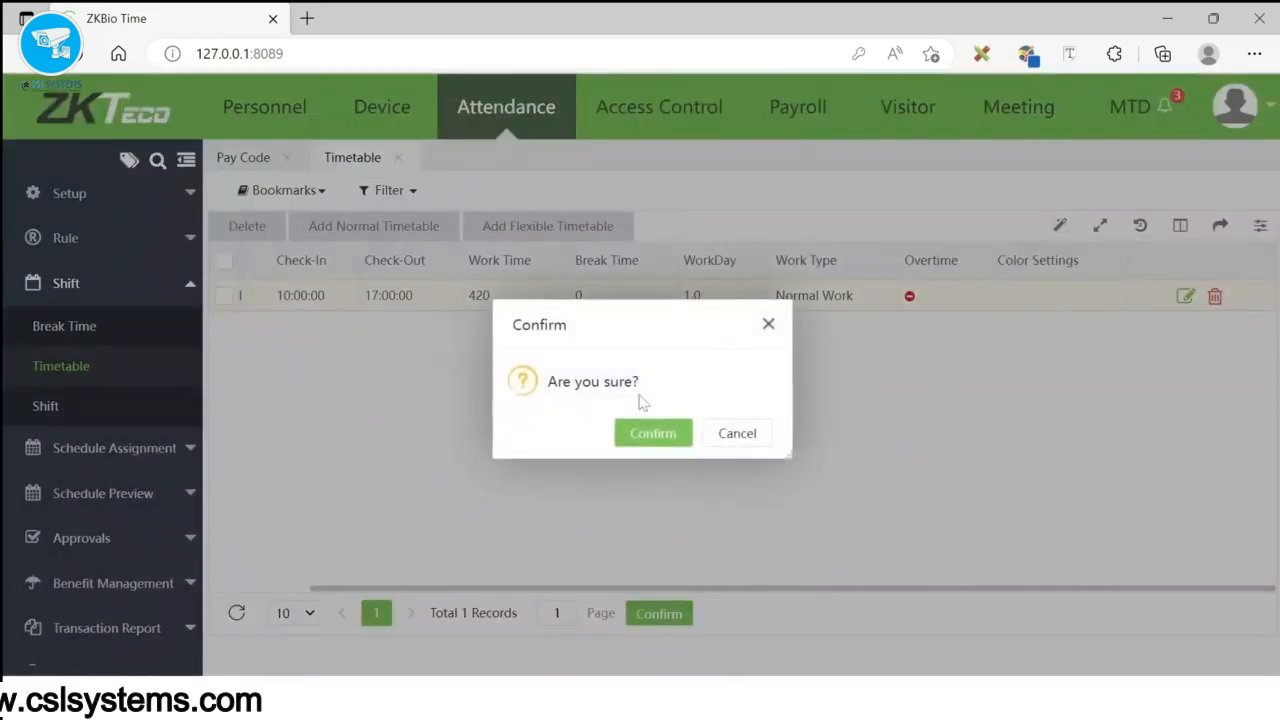
{"action": "left_click", "coordinate": [655, 435]}
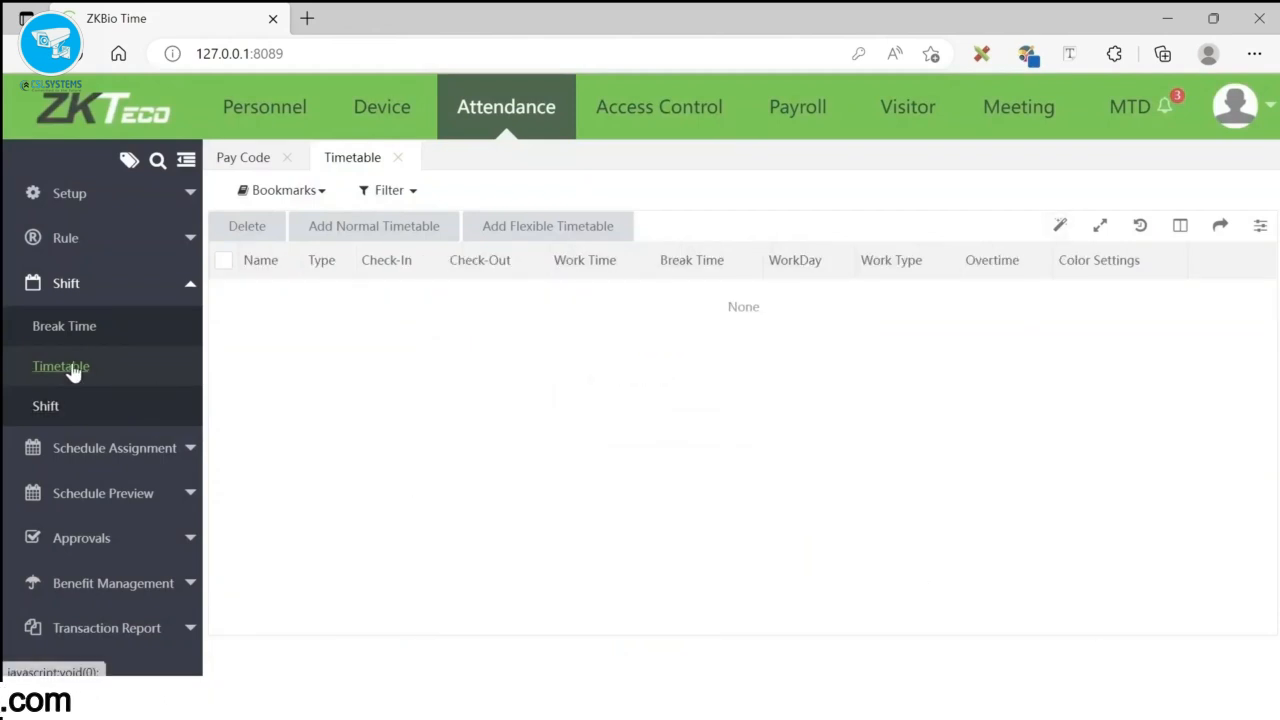
- Start a new normal timetable with check-in 10:00 and check-out 17:00
{"action": "left_click", "coordinate": [386, 230]}
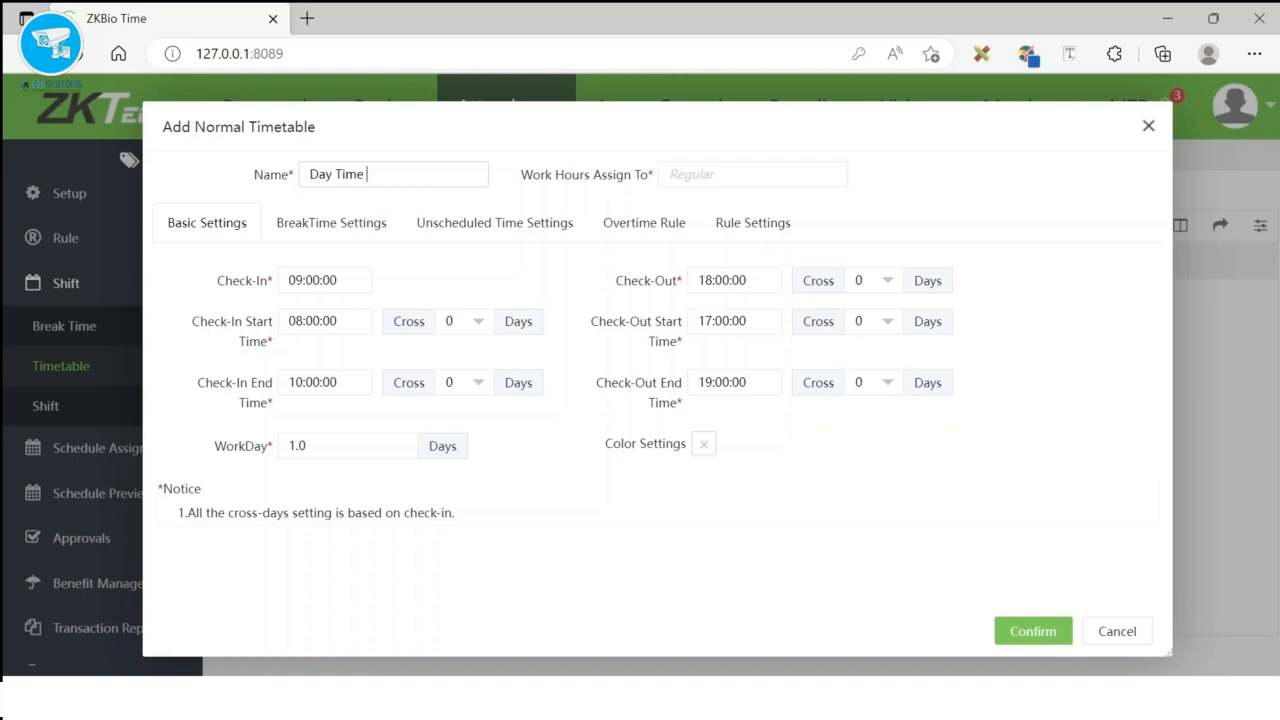
{"action": "left_click", "coordinate": [318, 280]}
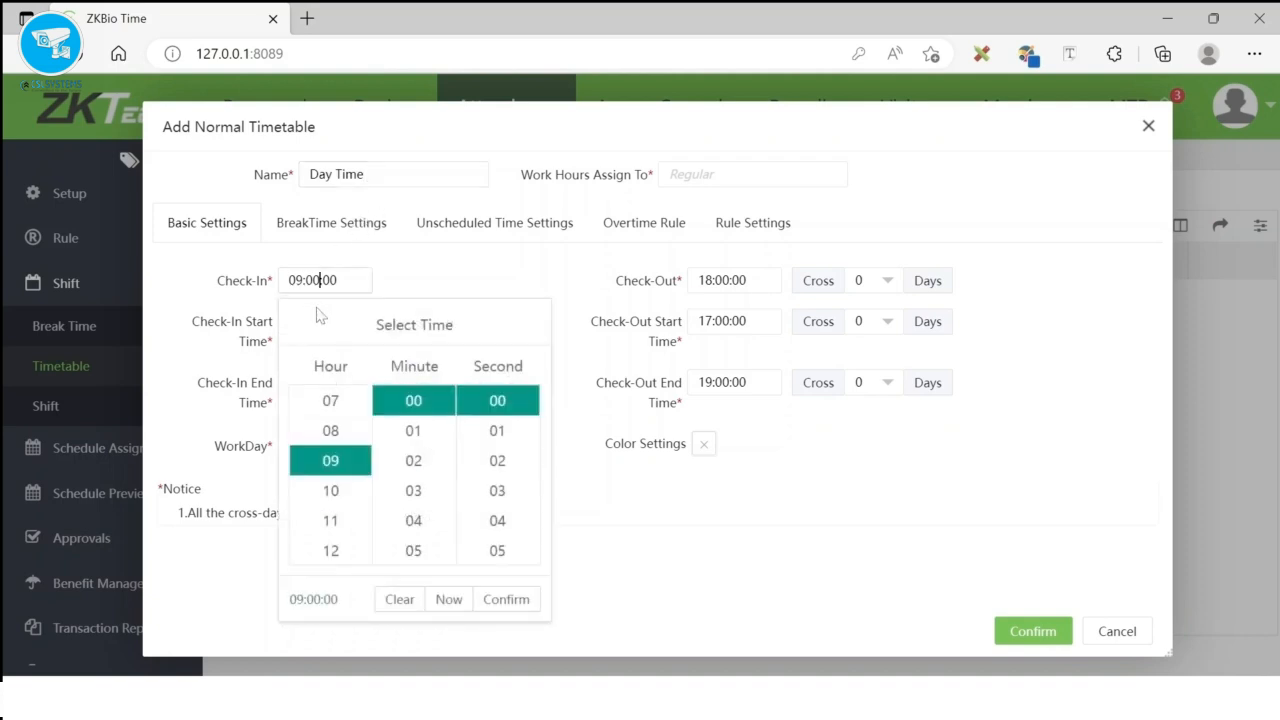
{"action": "left_click", "coordinate": [333, 492]}
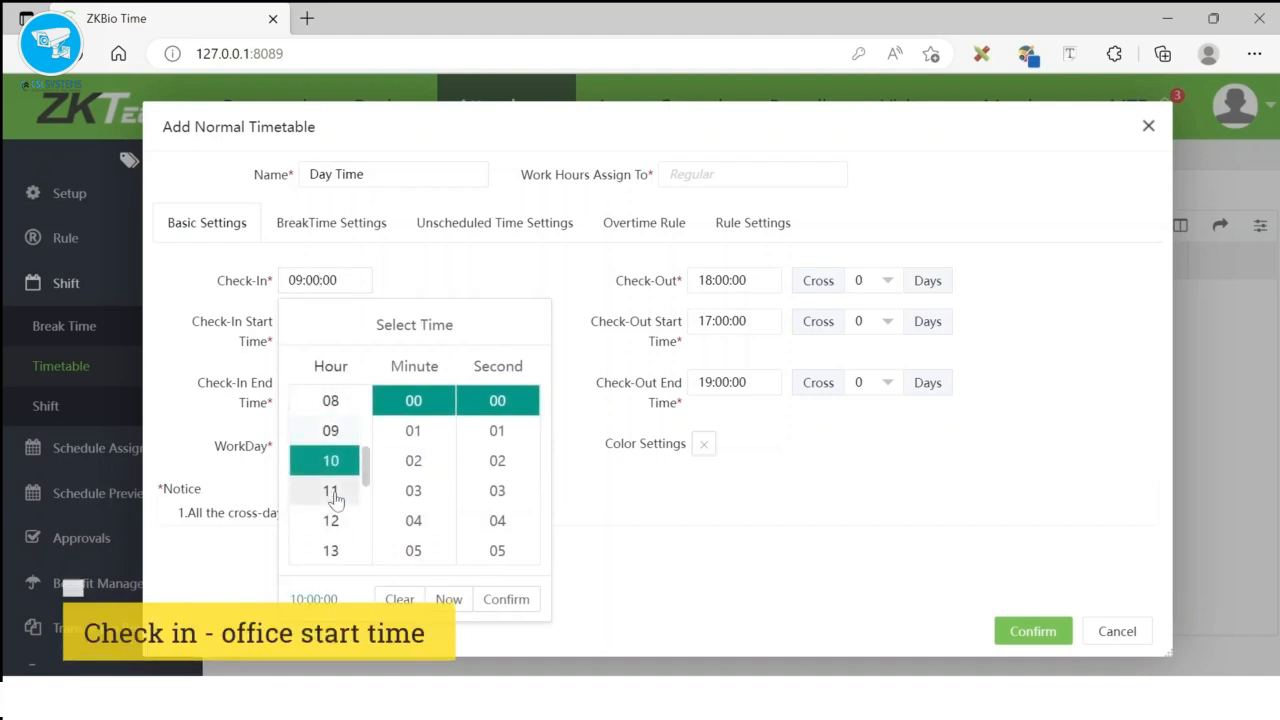
{"action": "left_click", "coordinate": [506, 599]}
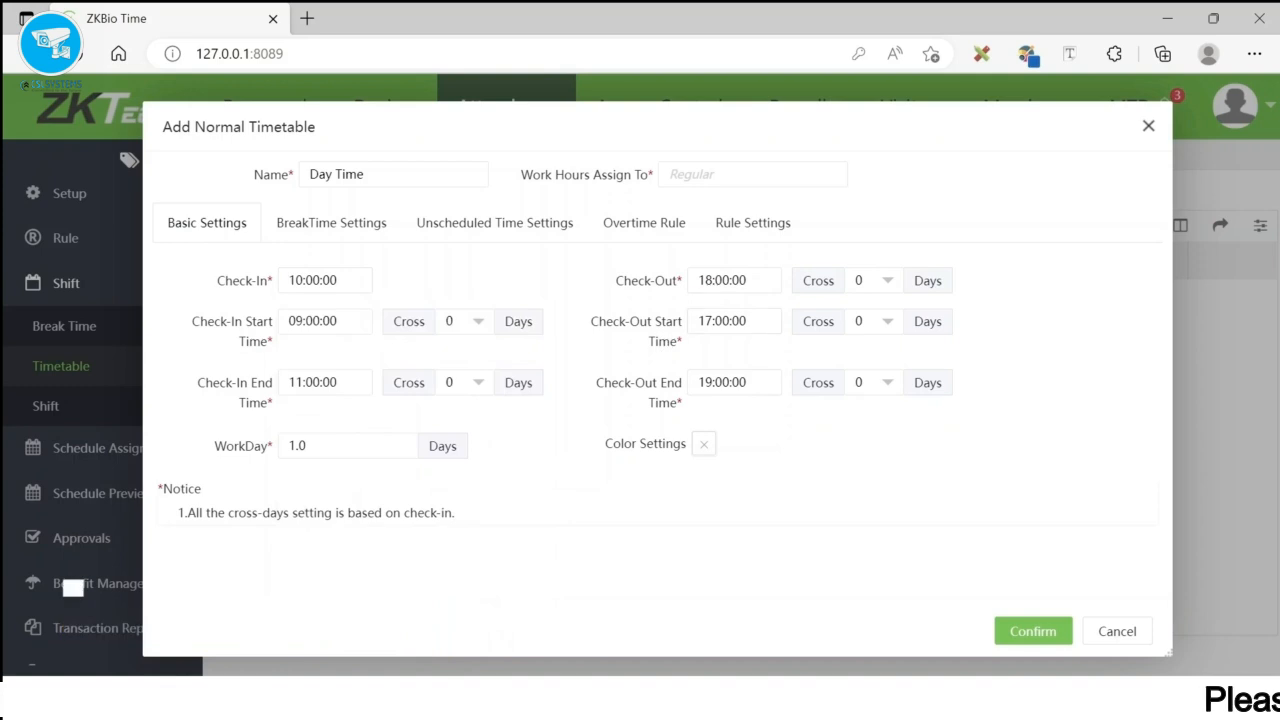
{"action": "left_click", "coordinate": [730, 280]}
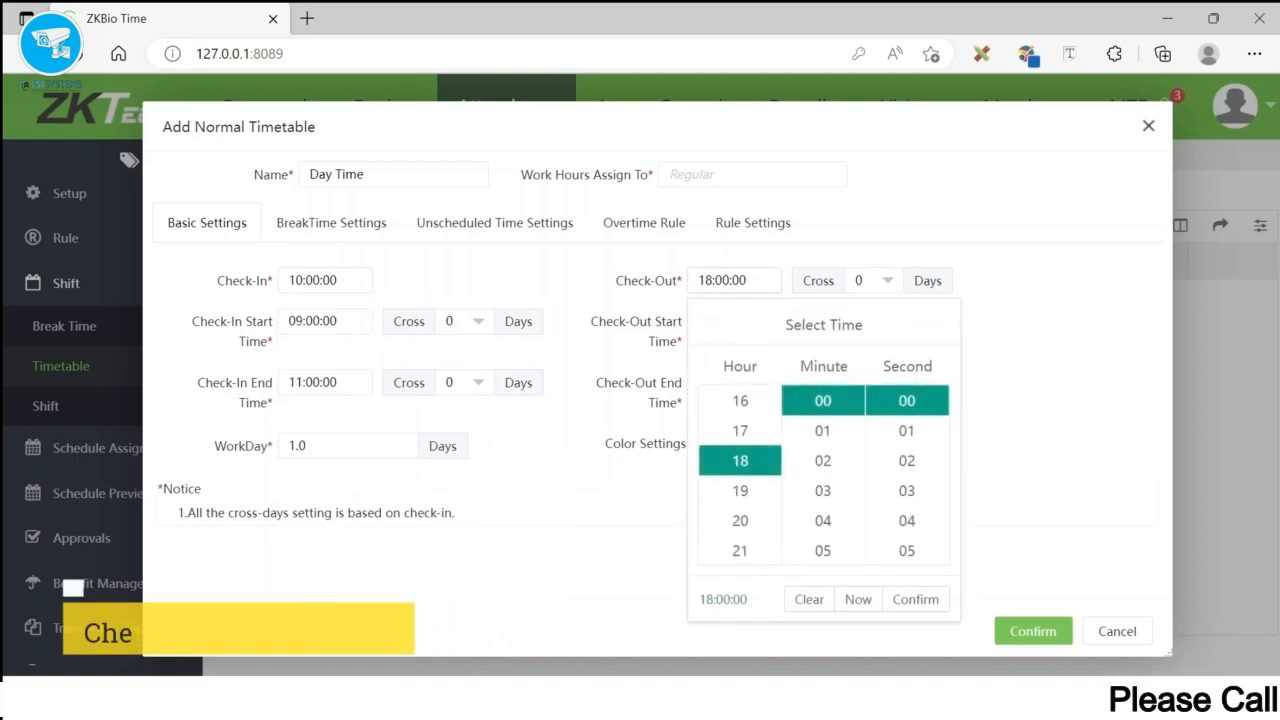
{"action": "left_click", "coordinate": [740, 437]}
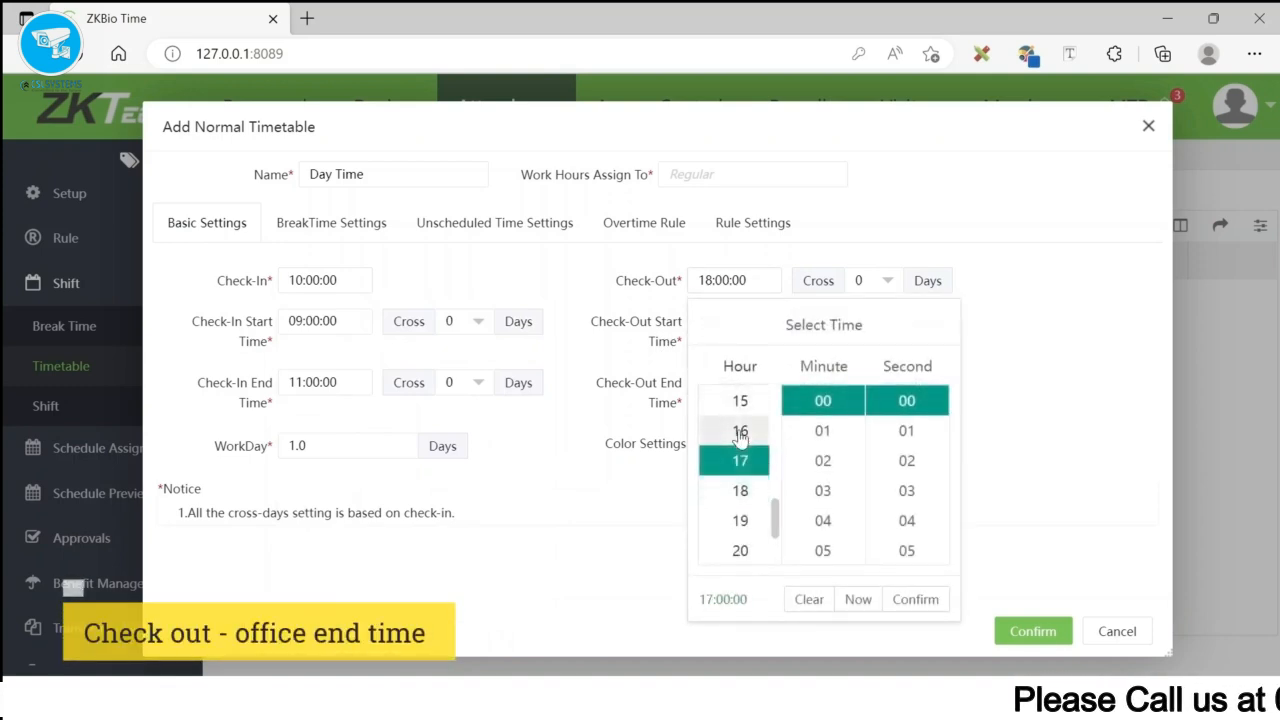
{"action": "left_click", "coordinate": [908, 600]}
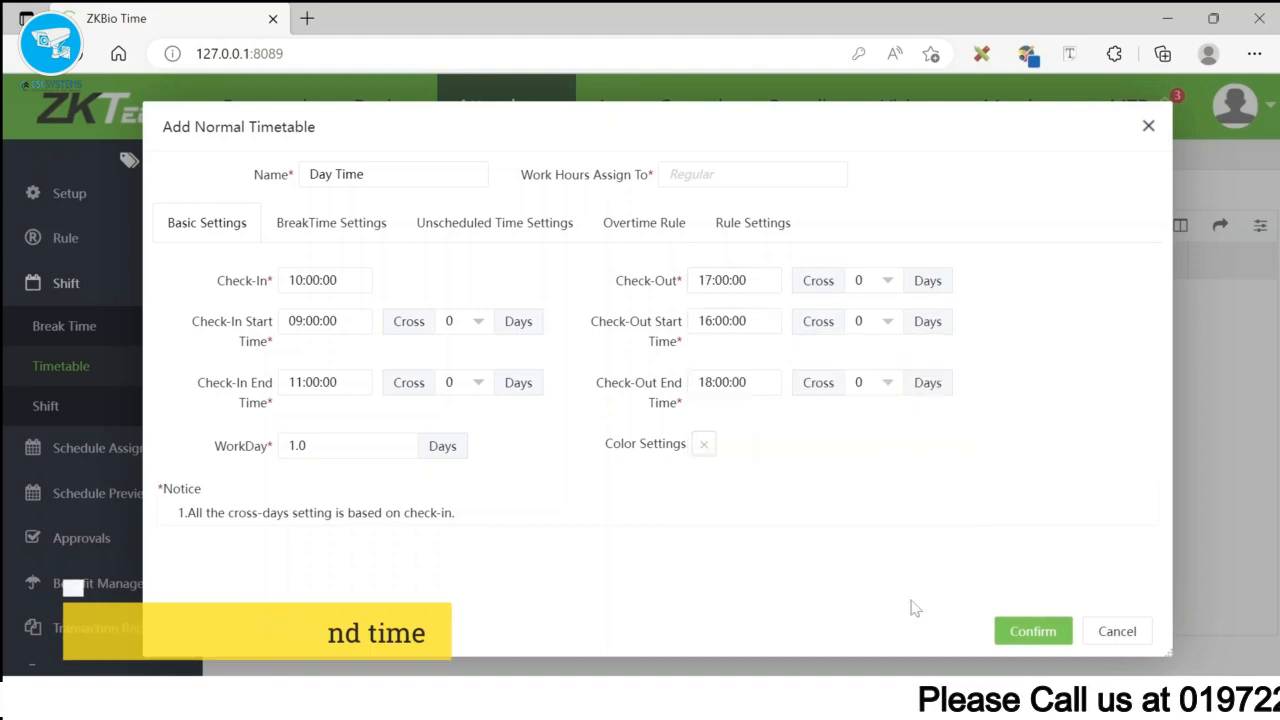
- Set the check-in start to 08:00 and the check-out start to 14:00
{"action": "left_click", "coordinate": [310, 321]}
{"action": "left_click", "coordinate": [330, 471]}
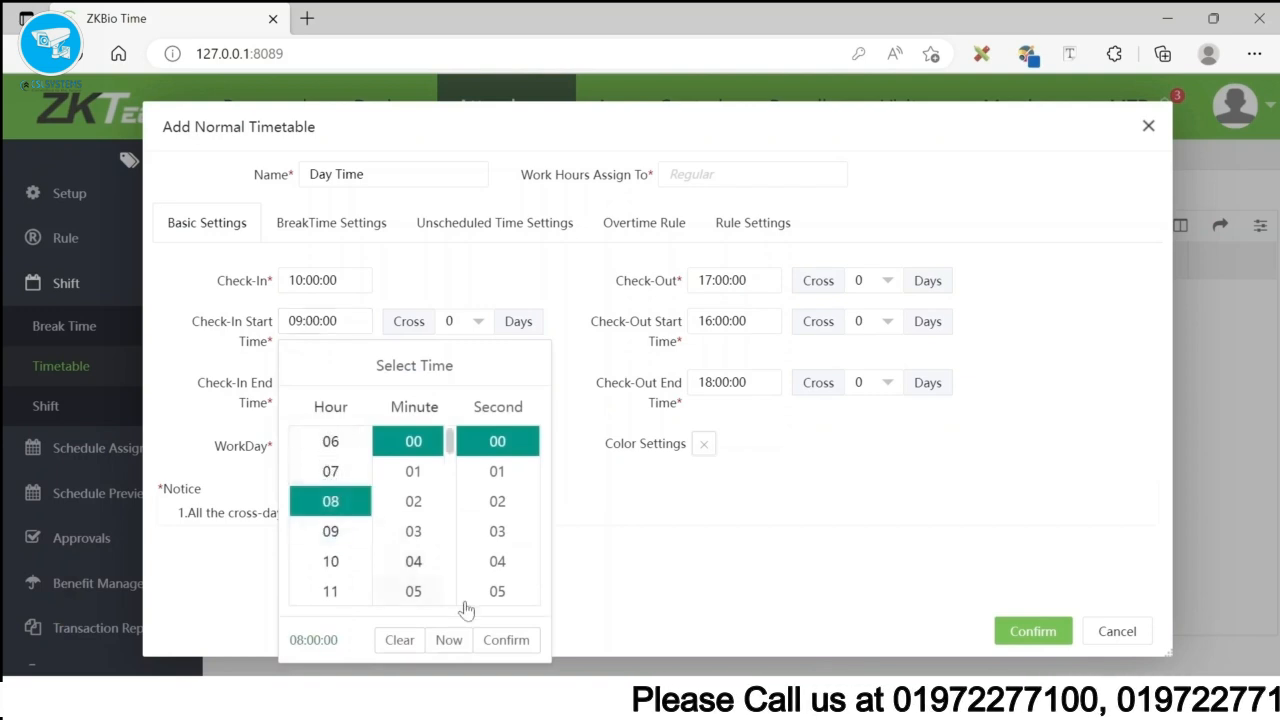
{"action": "left_click", "coordinate": [497, 640]}
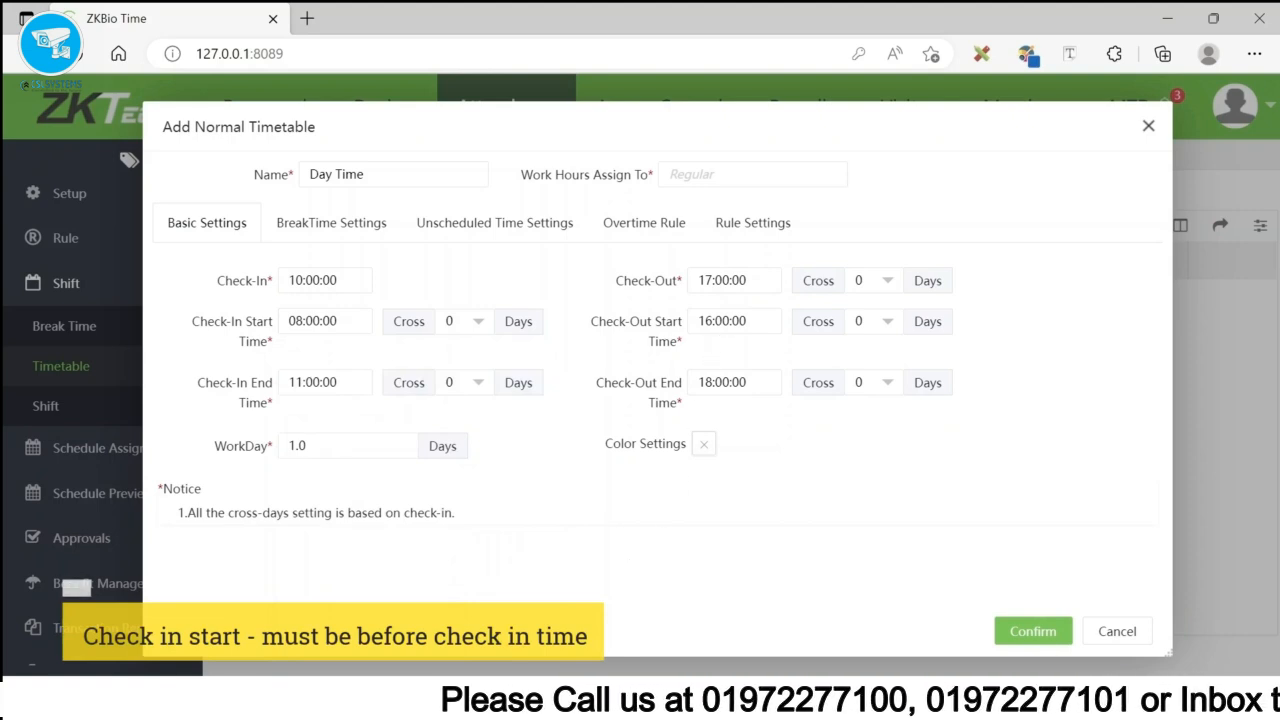
{"action": "left_click", "coordinate": [720, 321]}
{"action": "left_click", "coordinate": [740, 445]}
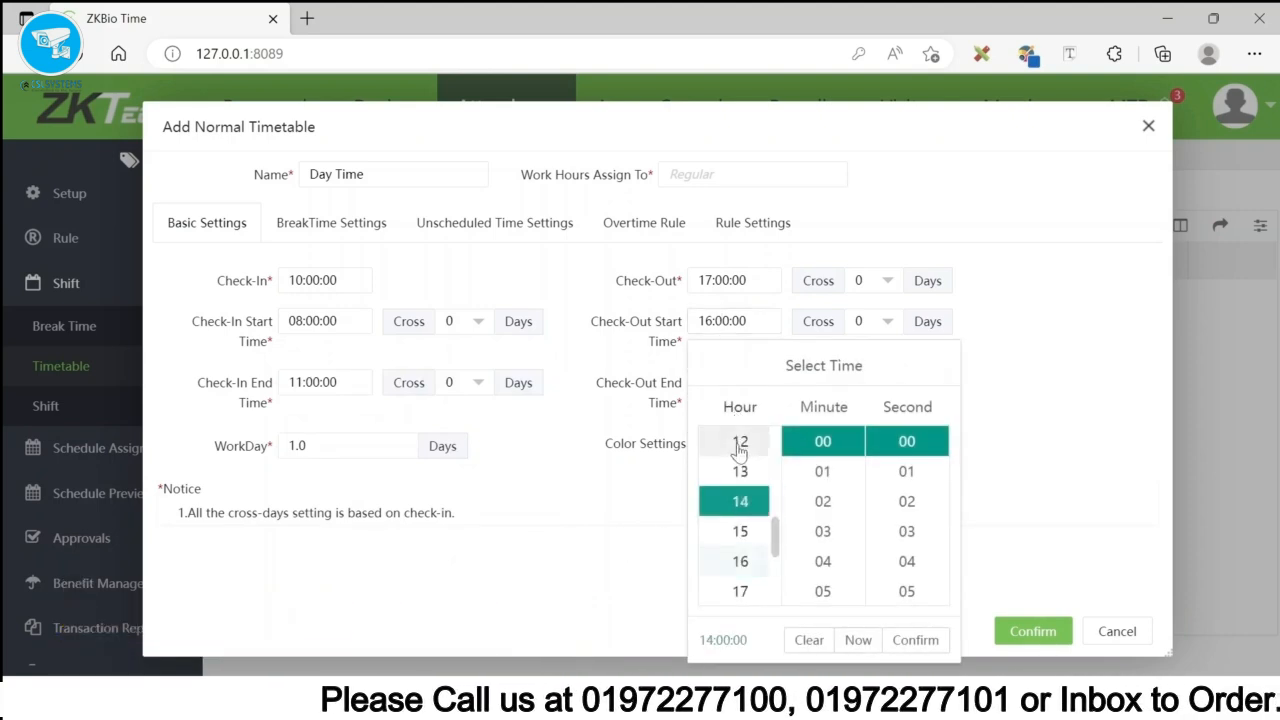
{"action": "left_click", "coordinate": [912, 640]}
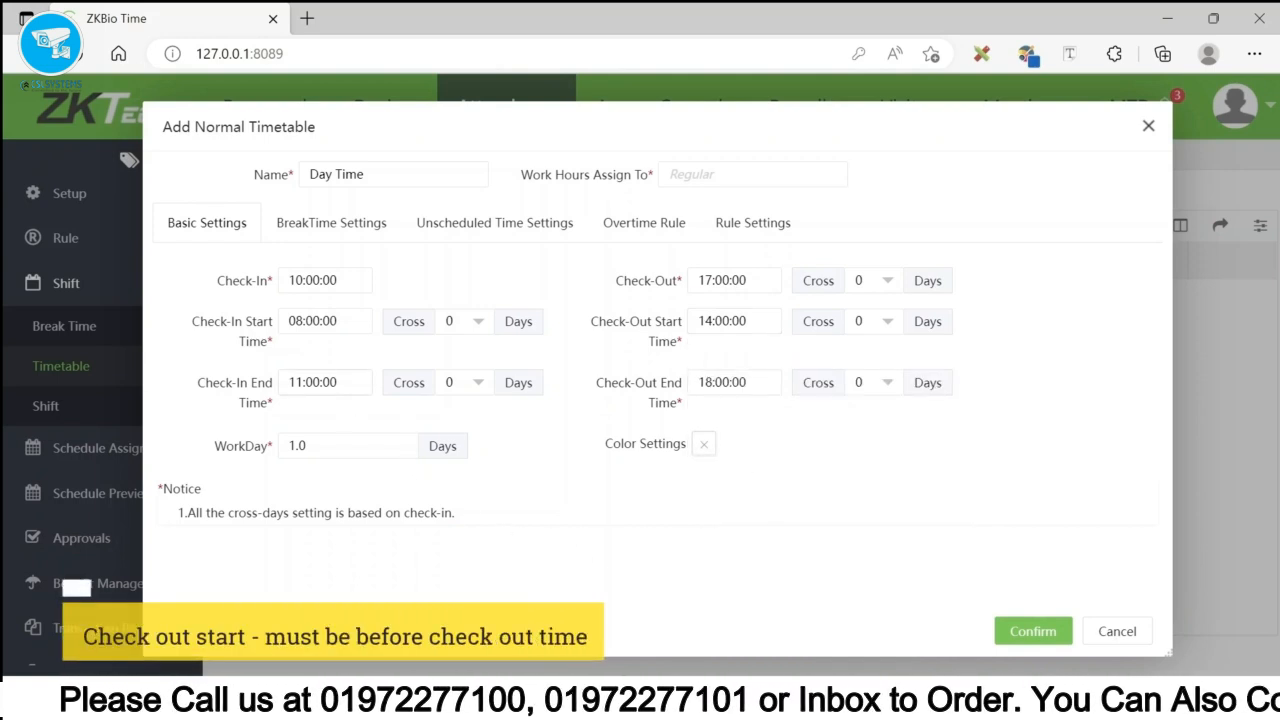
- Set check-in end 12:00 and check-out end 23:00, then save the Day Time timetable
{"action": "left_click", "coordinate": [314, 382]}
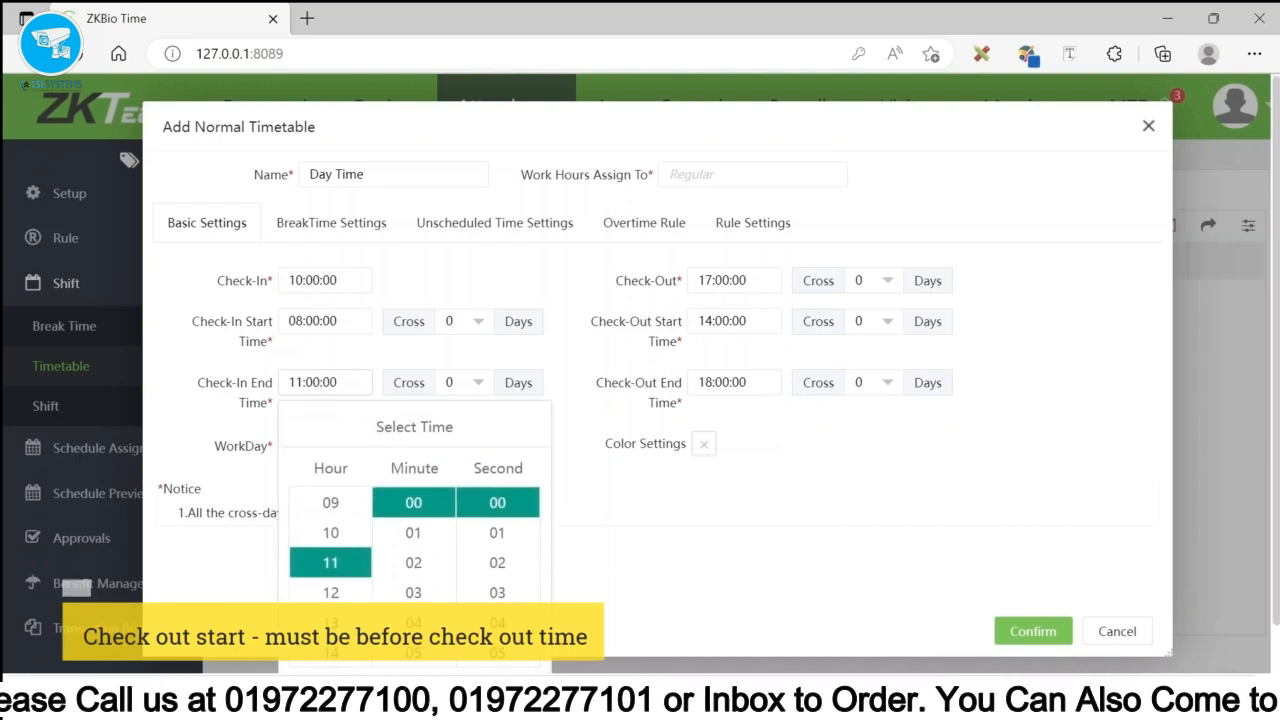
{"action": "left_click", "coordinate": [328, 593]}
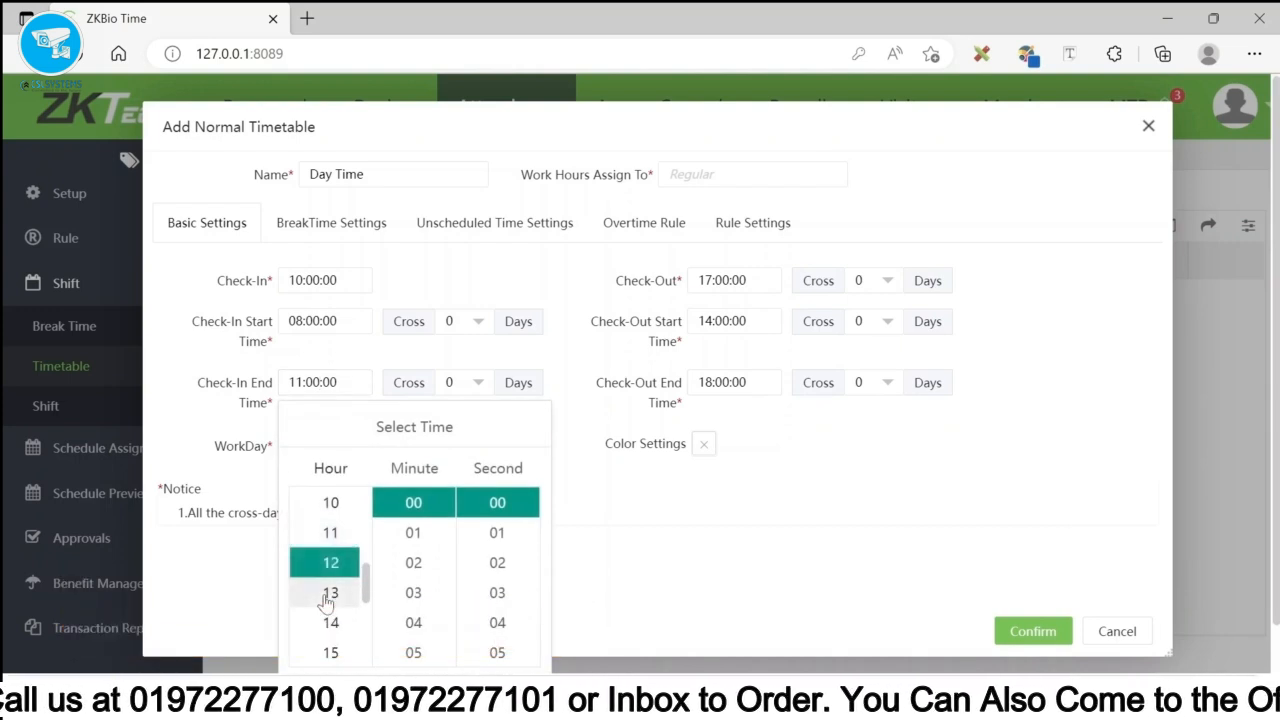
{"action": "scroll", "coordinate": [450, 665], "scroll_direction": "down", "scroll_amount": 1}
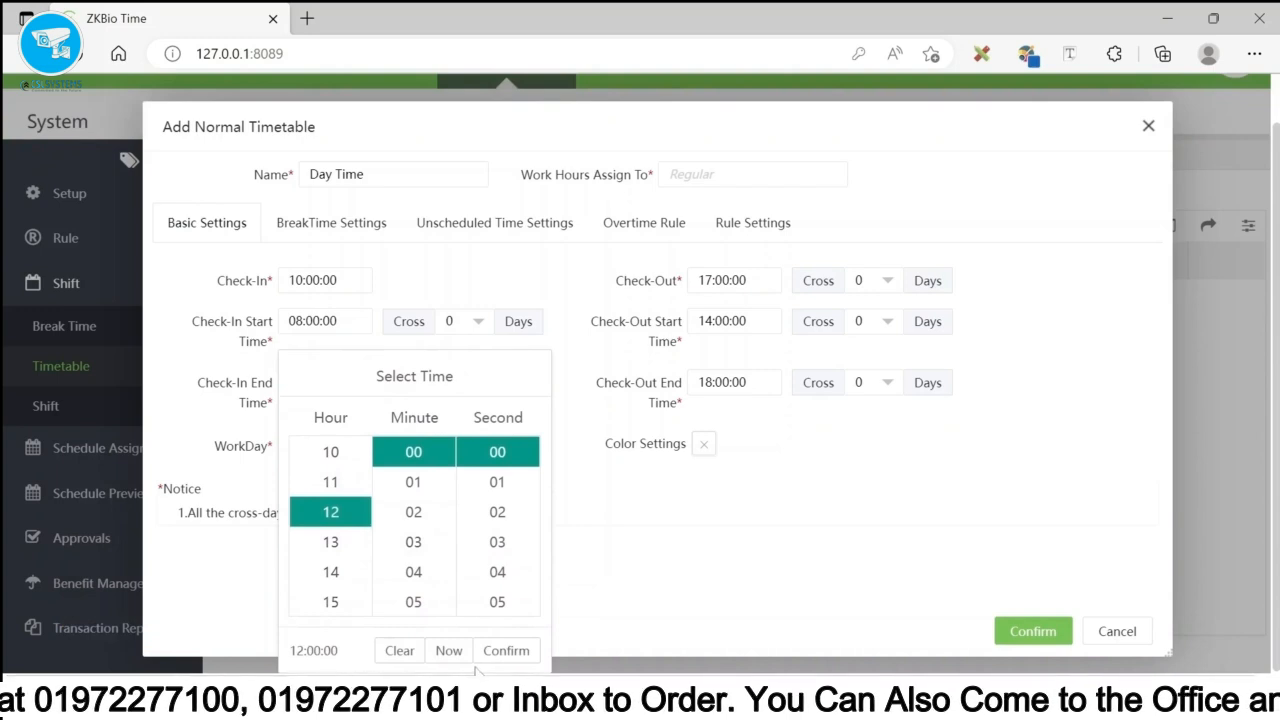
{"action": "left_click", "coordinate": [505, 652]}
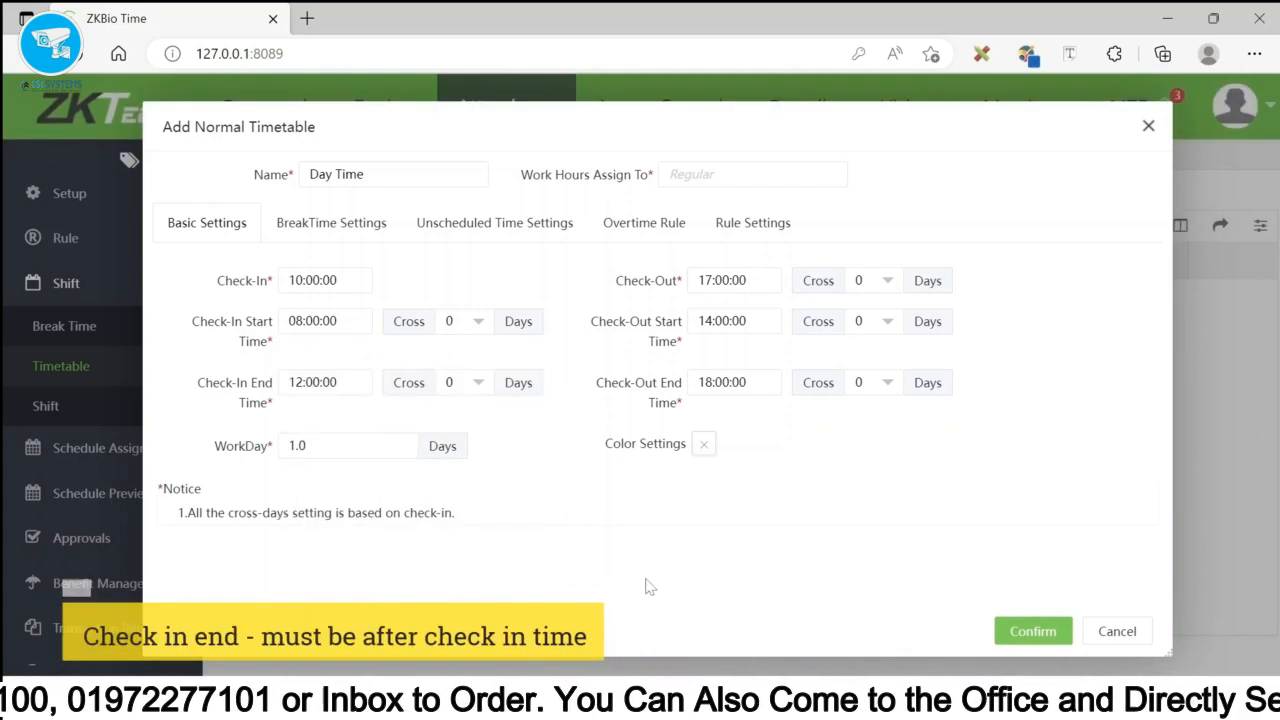
{"action": "left_click", "coordinate": [730, 383]}
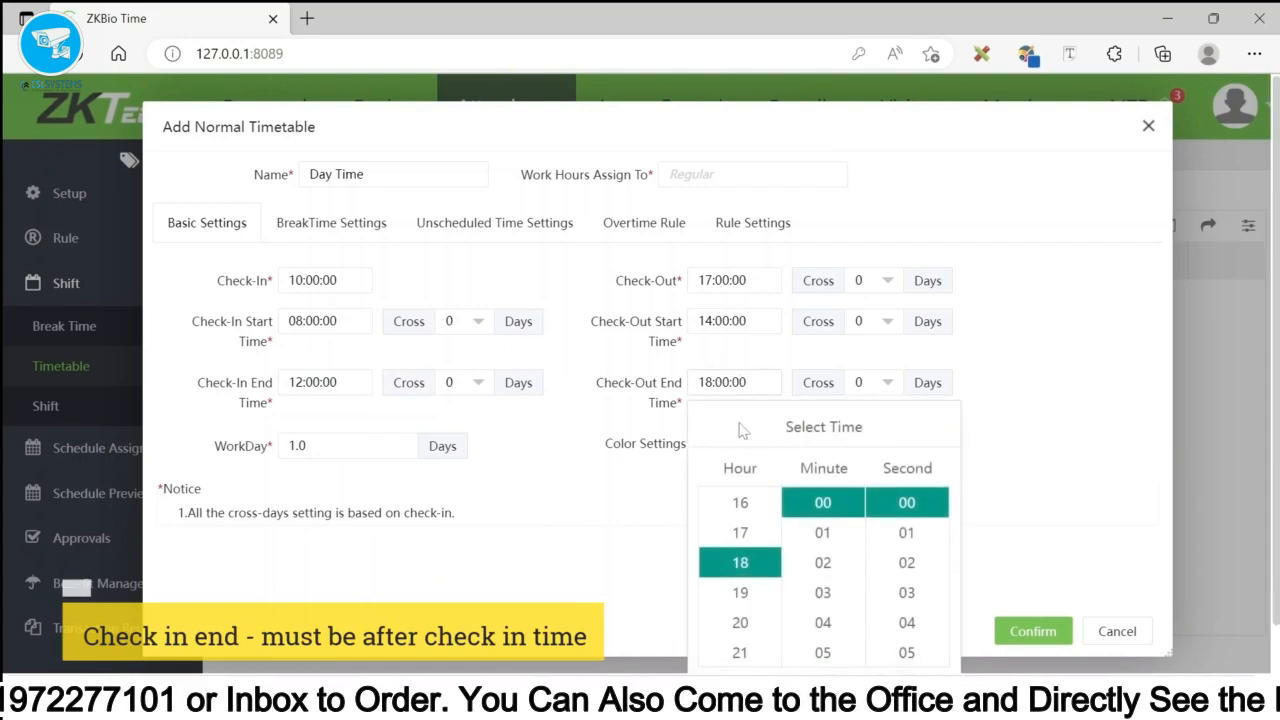
{"action": "scroll", "coordinate": [714, 600], "scroll_direction": "down", "scroll_amount": 1}
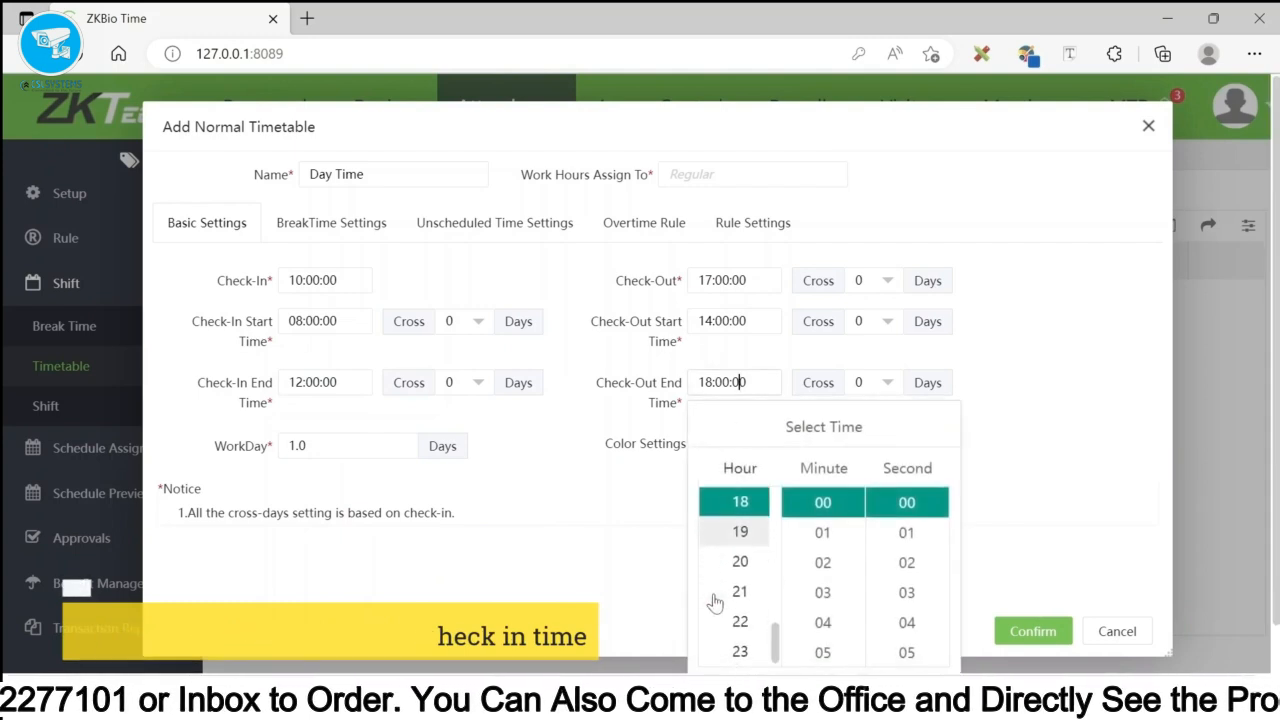
{"action": "left_click", "coordinate": [740, 652]}
{"action": "scroll", "coordinate": [850, 645], "scroll_direction": "down", "scroll_amount": 2}
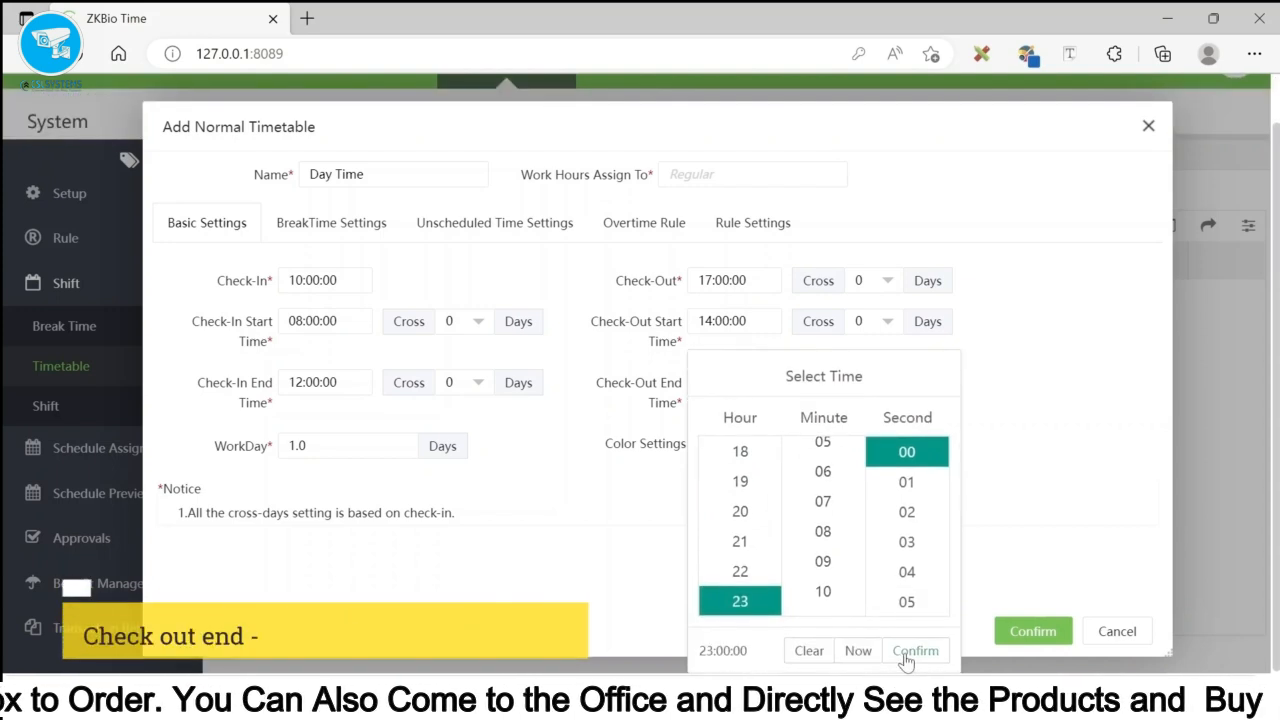
{"action": "left_click", "coordinate": [905, 656]}
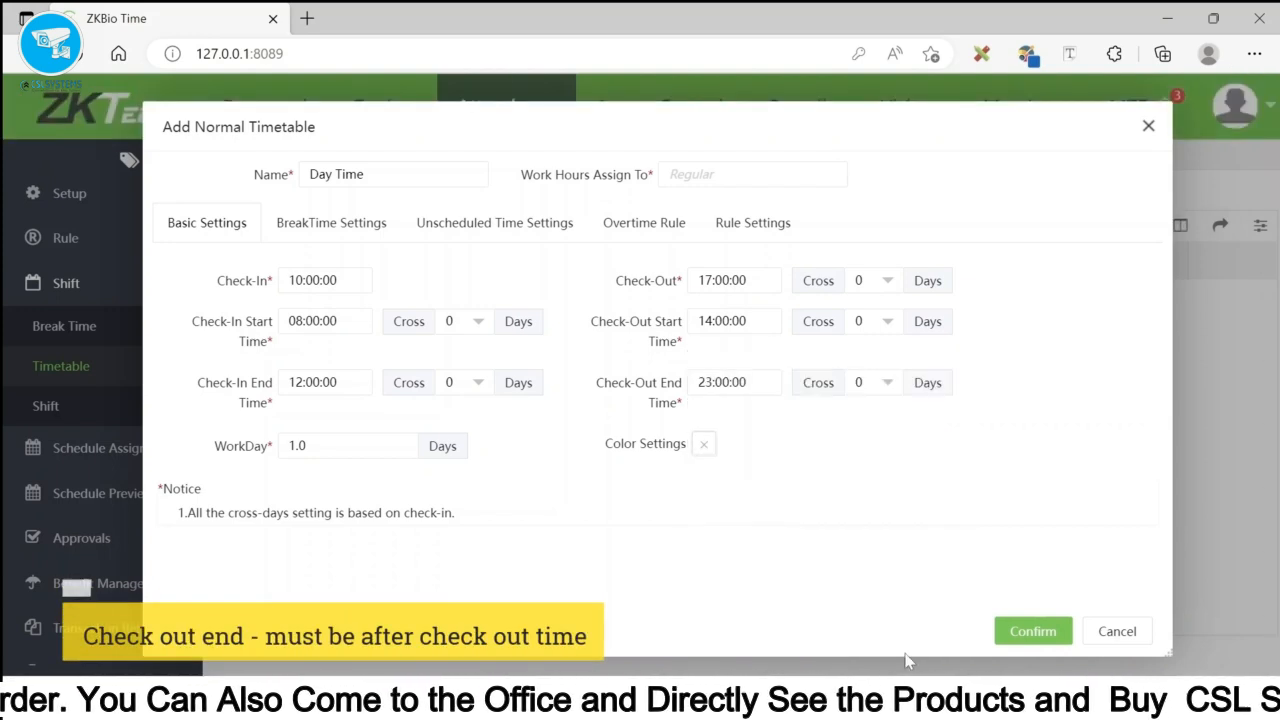
{"action": "left_click", "coordinate": [1028, 634]}
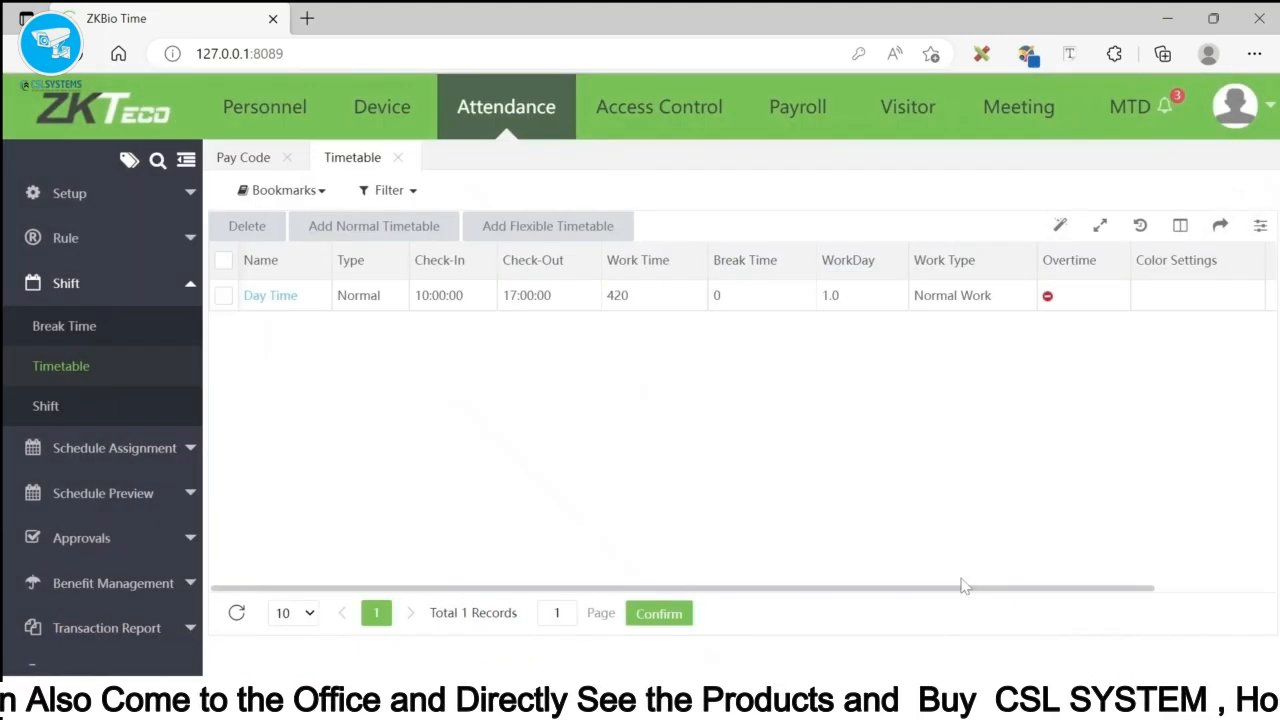
- Delete the existing General shift from the Shift list
{"action": "left_click", "coordinate": [46, 407]}
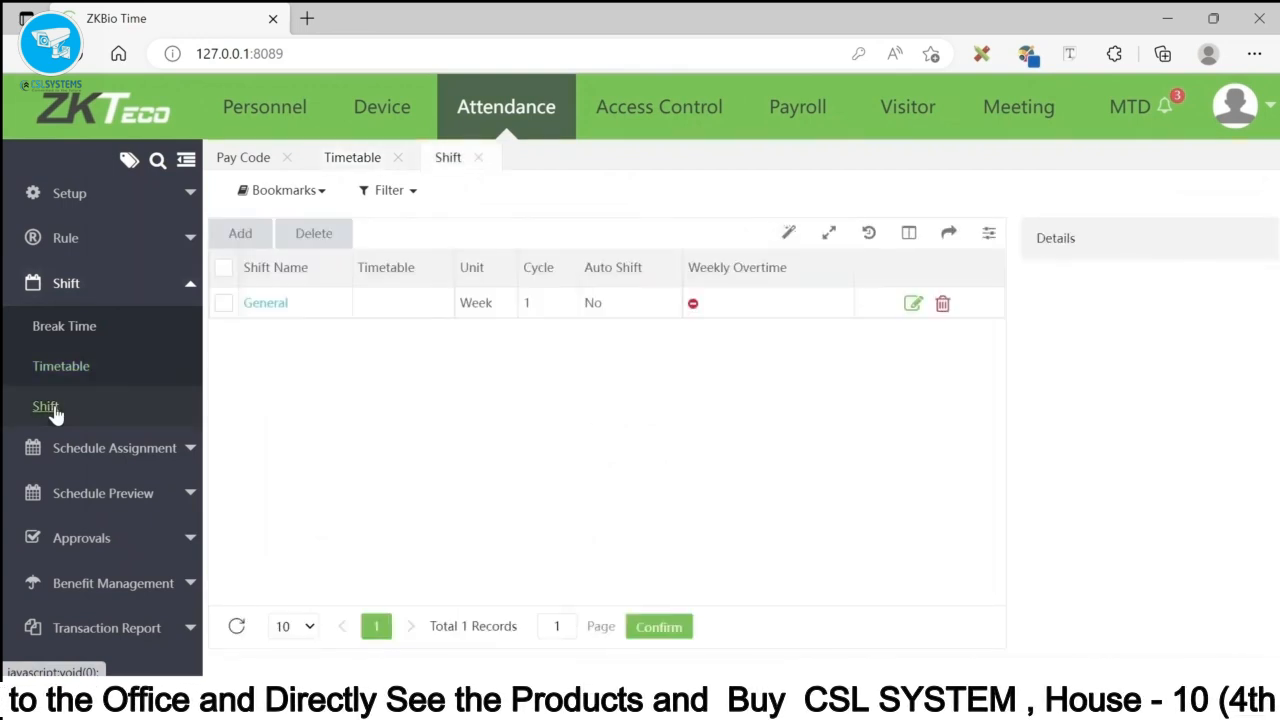
{"action": "left_click", "coordinate": [224, 303]}
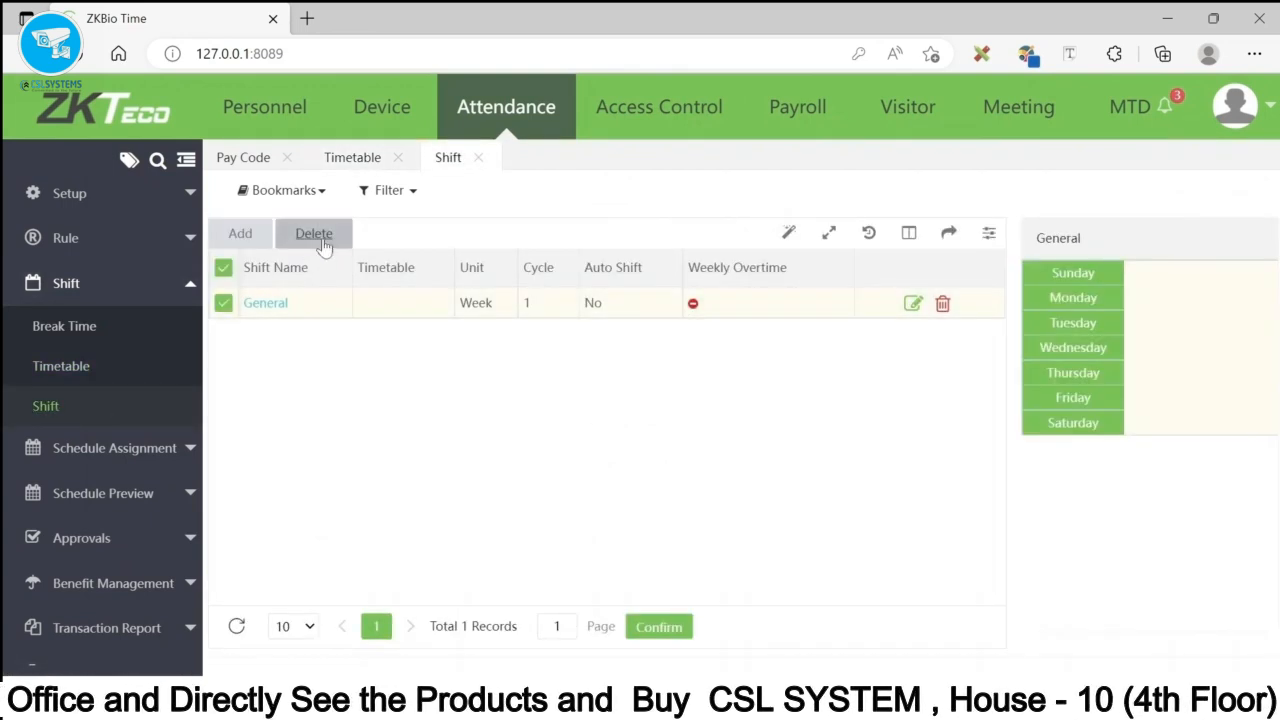
{"action": "left_click", "coordinate": [314, 233]}
{"action": "left_click", "coordinate": [634, 429]}
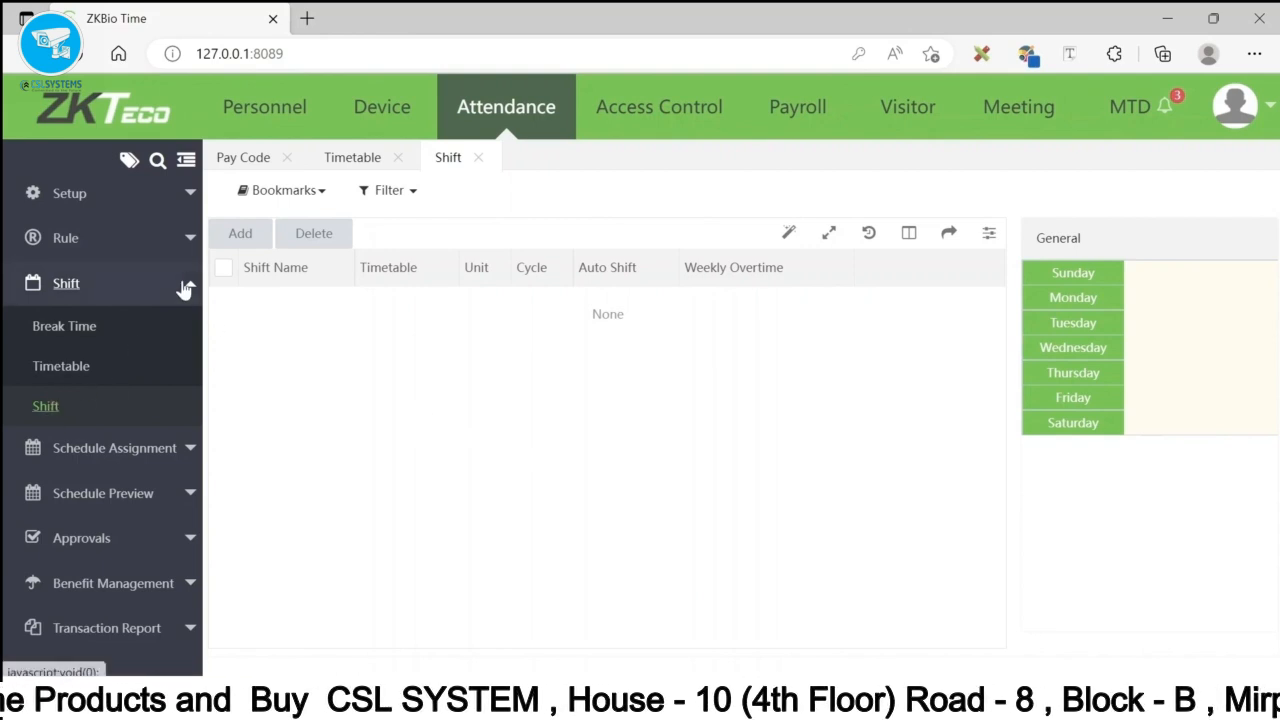
- Create a new General shift using Day Time on Sunday through Thursday and save it
{"action": "left_click", "coordinate": [240, 234]}
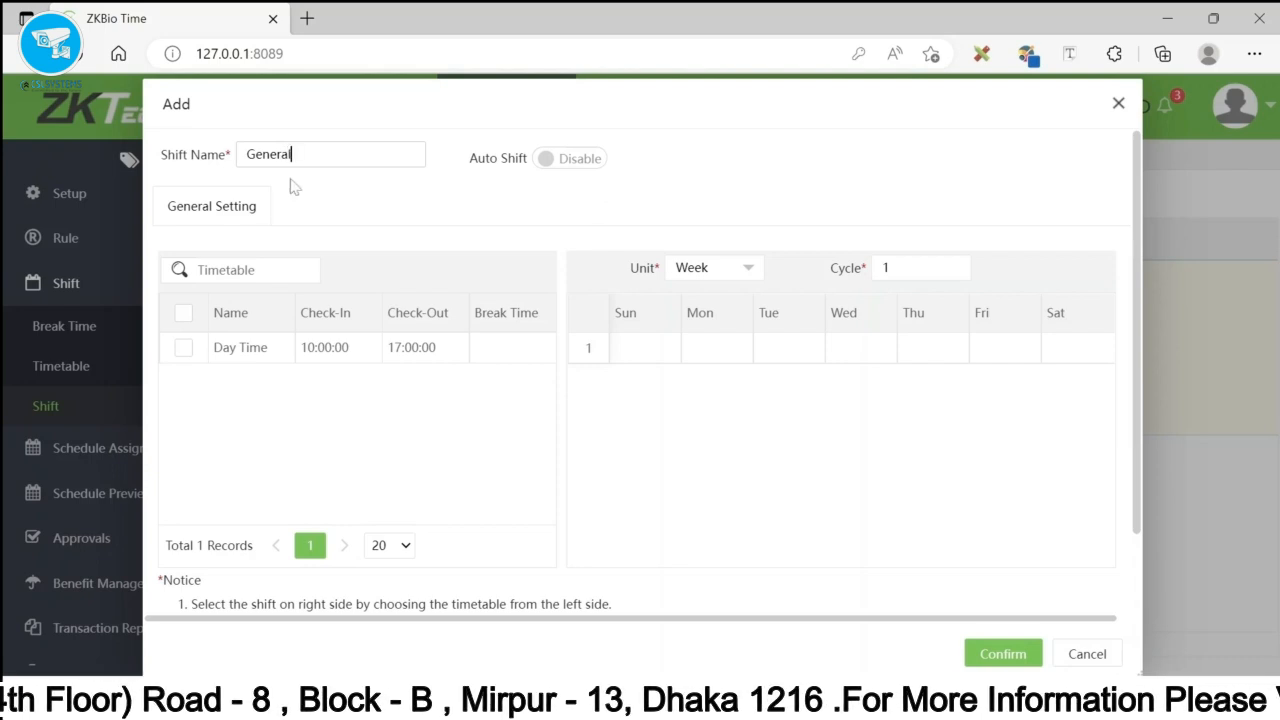
{"action": "left_click", "coordinate": [184, 349]}
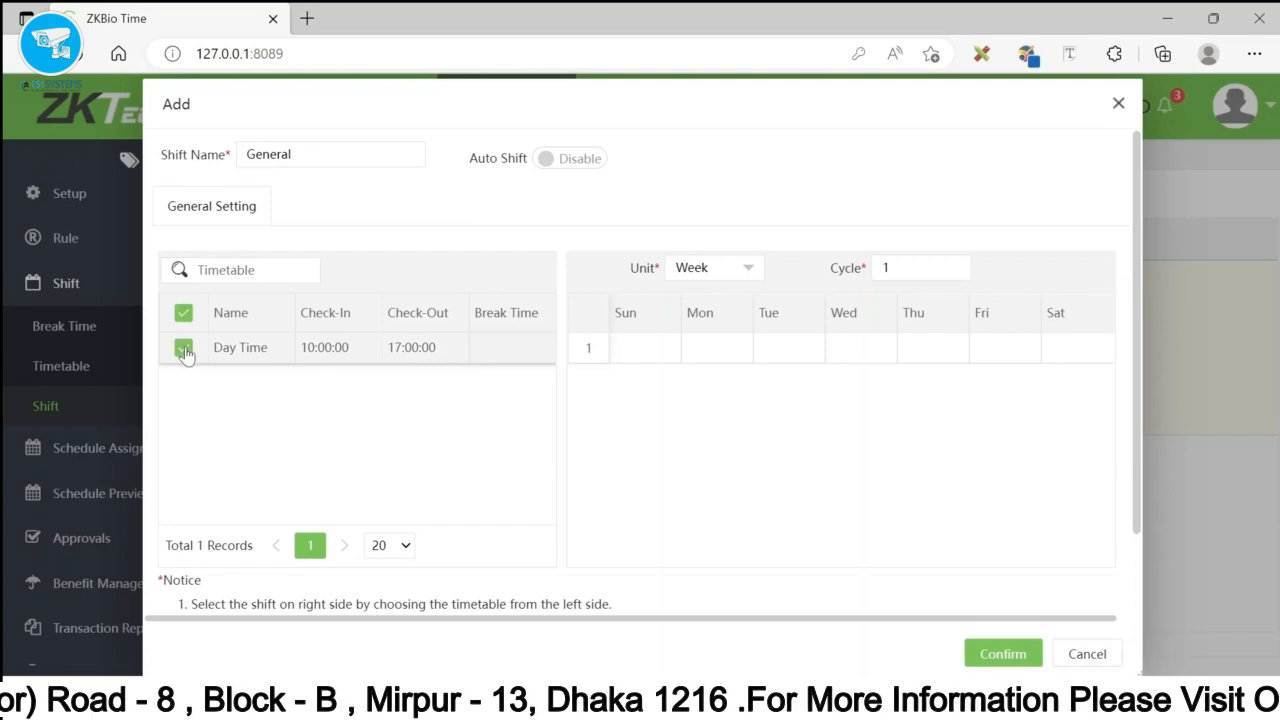
{"action": "left_click", "coordinate": [638, 350]}
{"action": "left_click", "coordinate": [716, 352]}
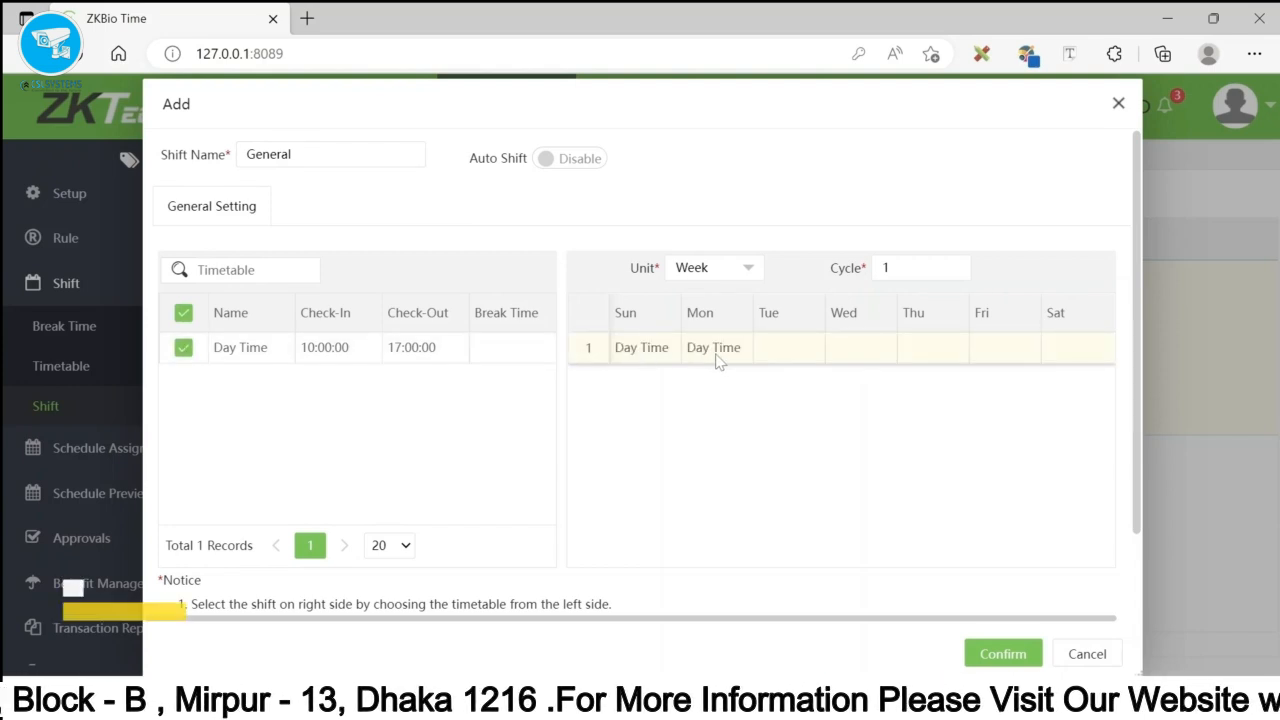
{"action": "left_click", "coordinate": [786, 352]}
{"action": "left_click", "coordinate": [861, 353]}
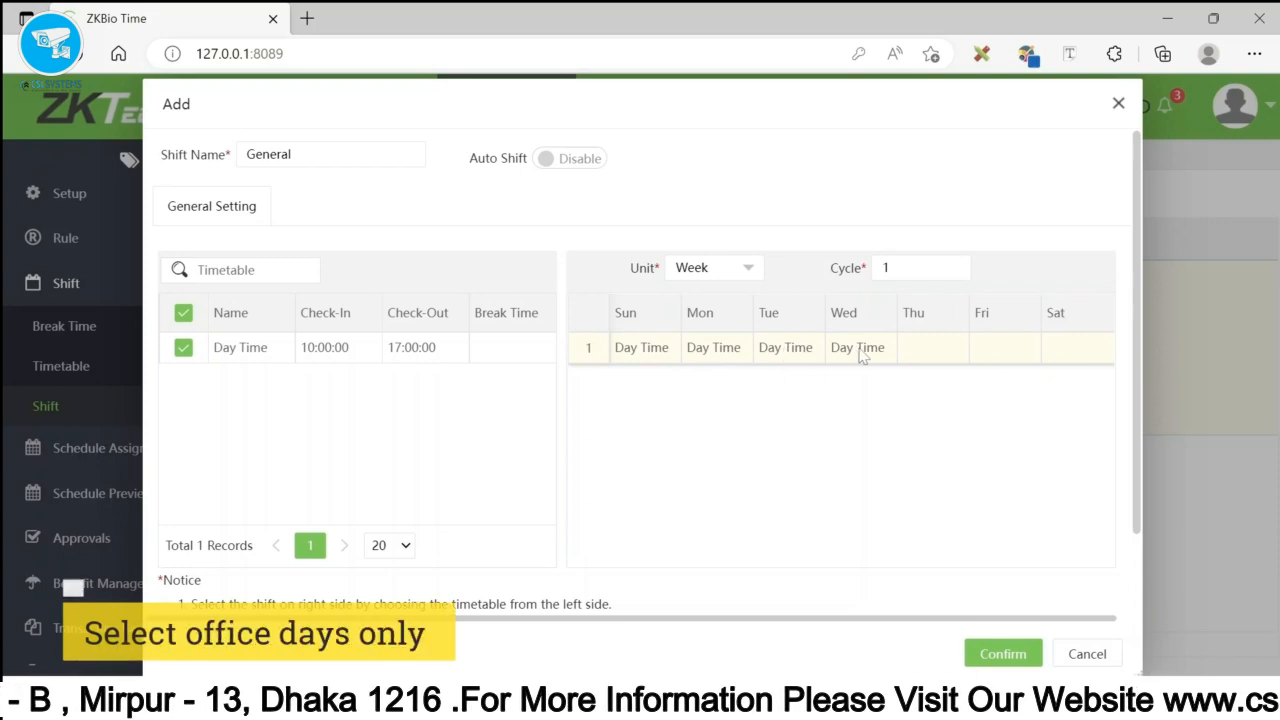
{"action": "left_click", "coordinate": [914, 355]}
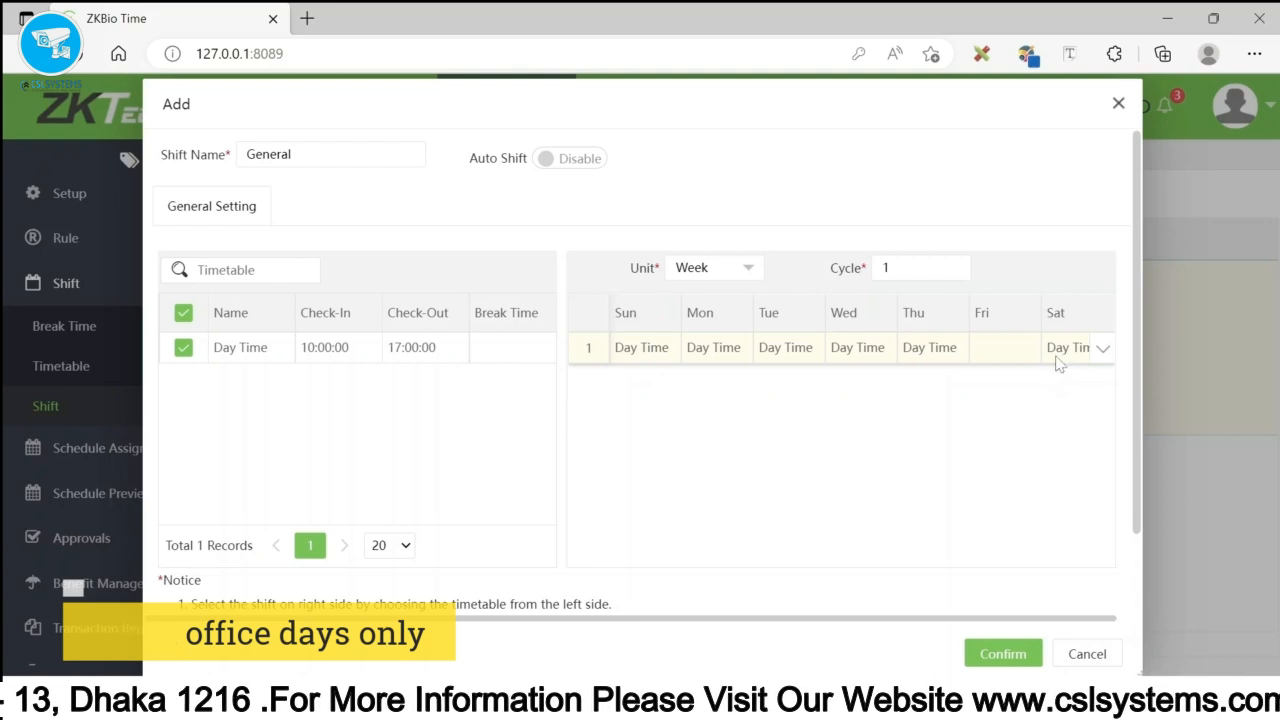
{"action": "left_click", "coordinate": [1004, 656]}
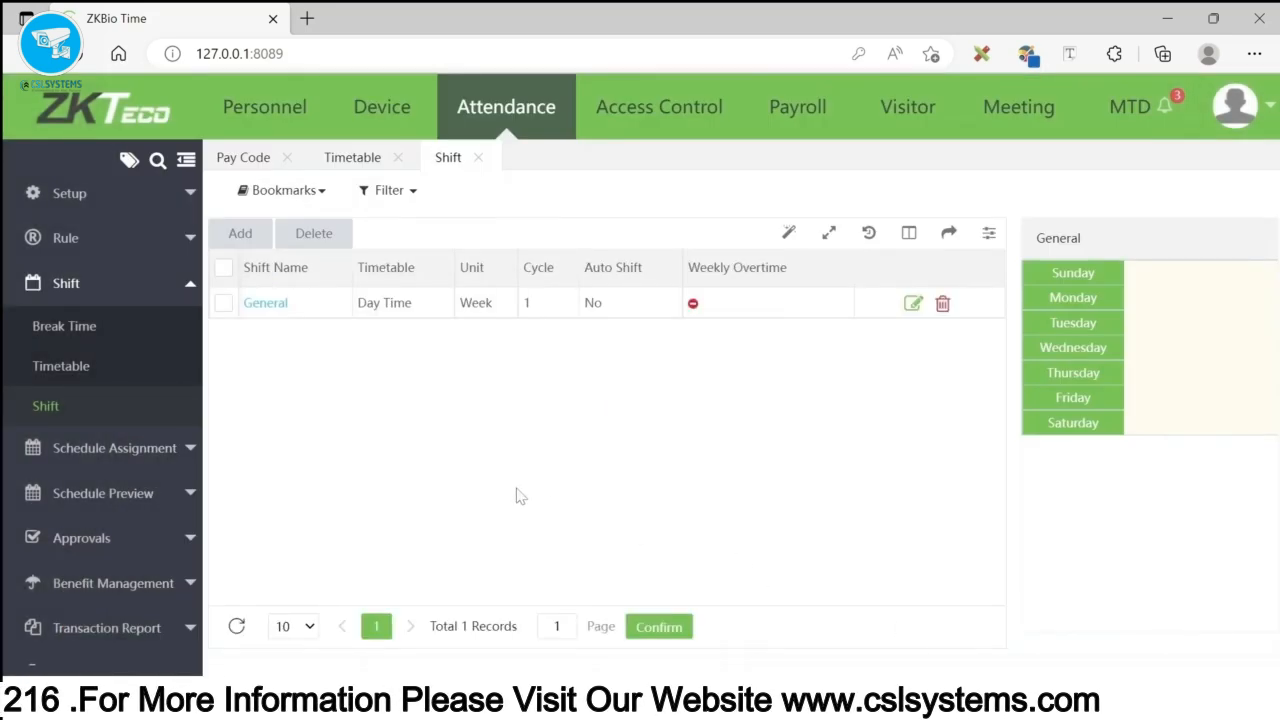
- Add an employee schedule for employee 1 with start date 2021-01-01
{"action": "left_click", "coordinate": [117, 450]}
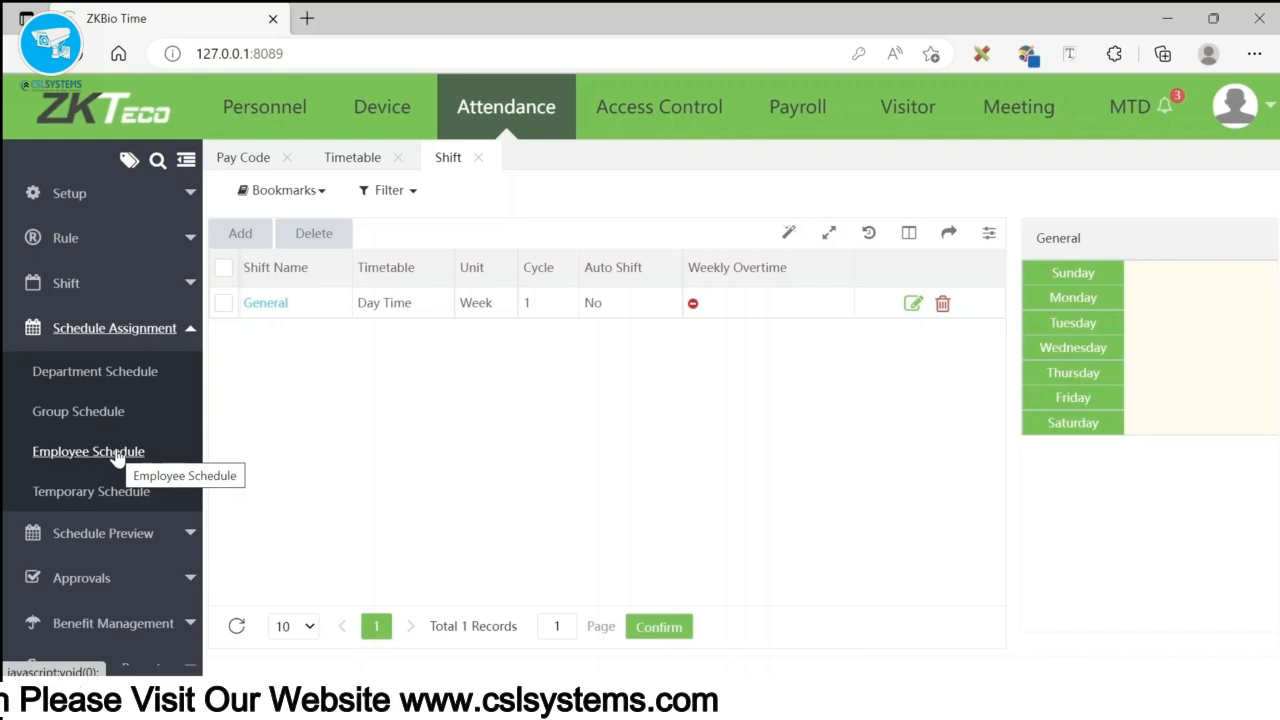
{"action": "left_click", "coordinate": [117, 453]}
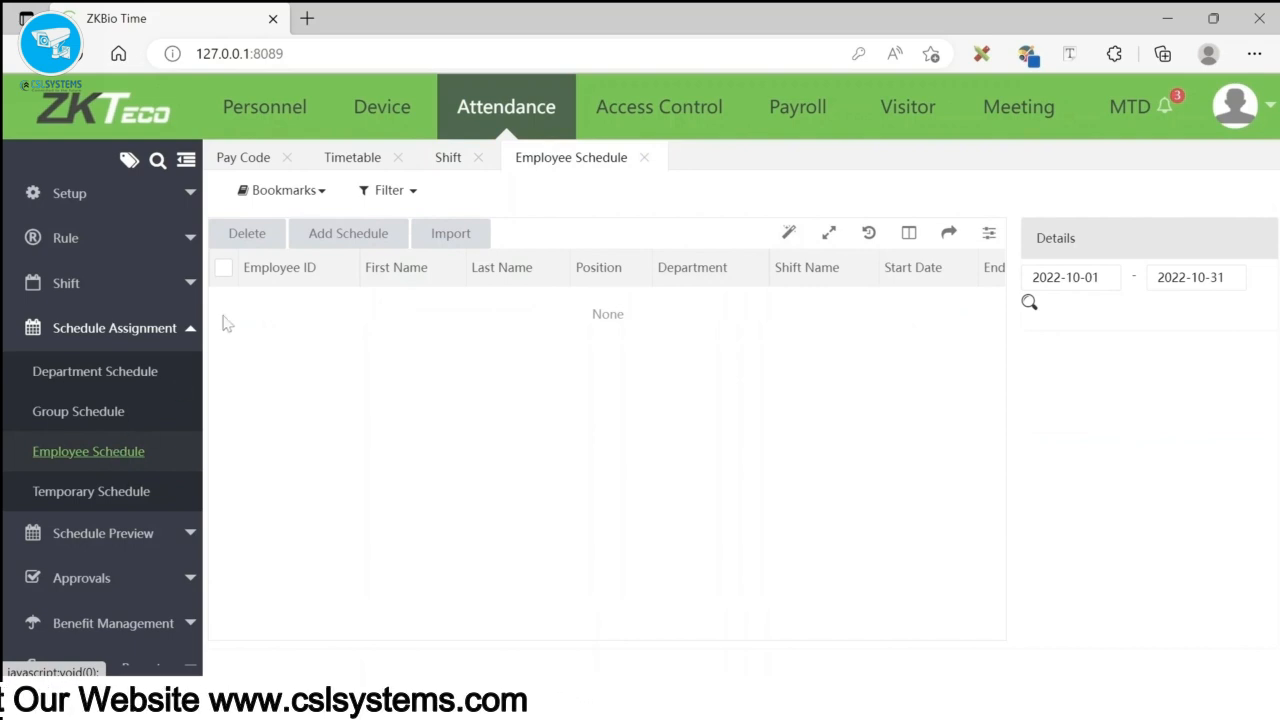
{"action": "left_click", "coordinate": [374, 234]}
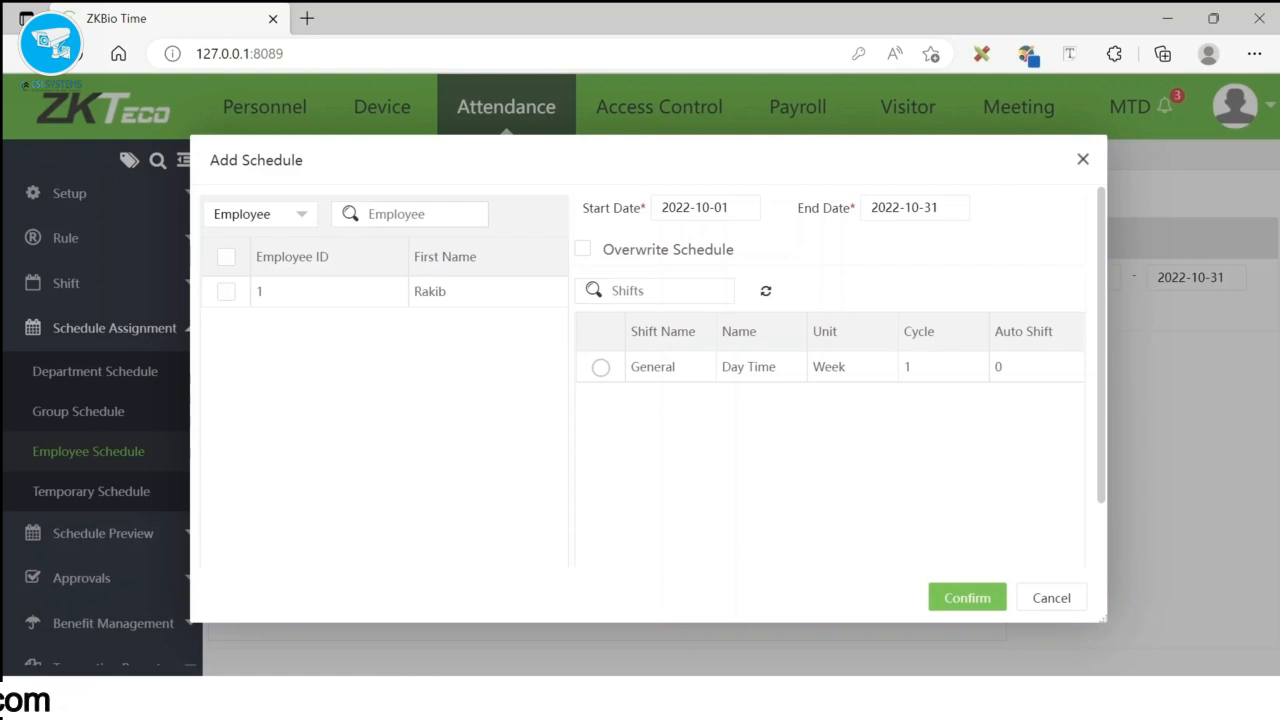
{"action": "left_click", "coordinate": [226, 294]}
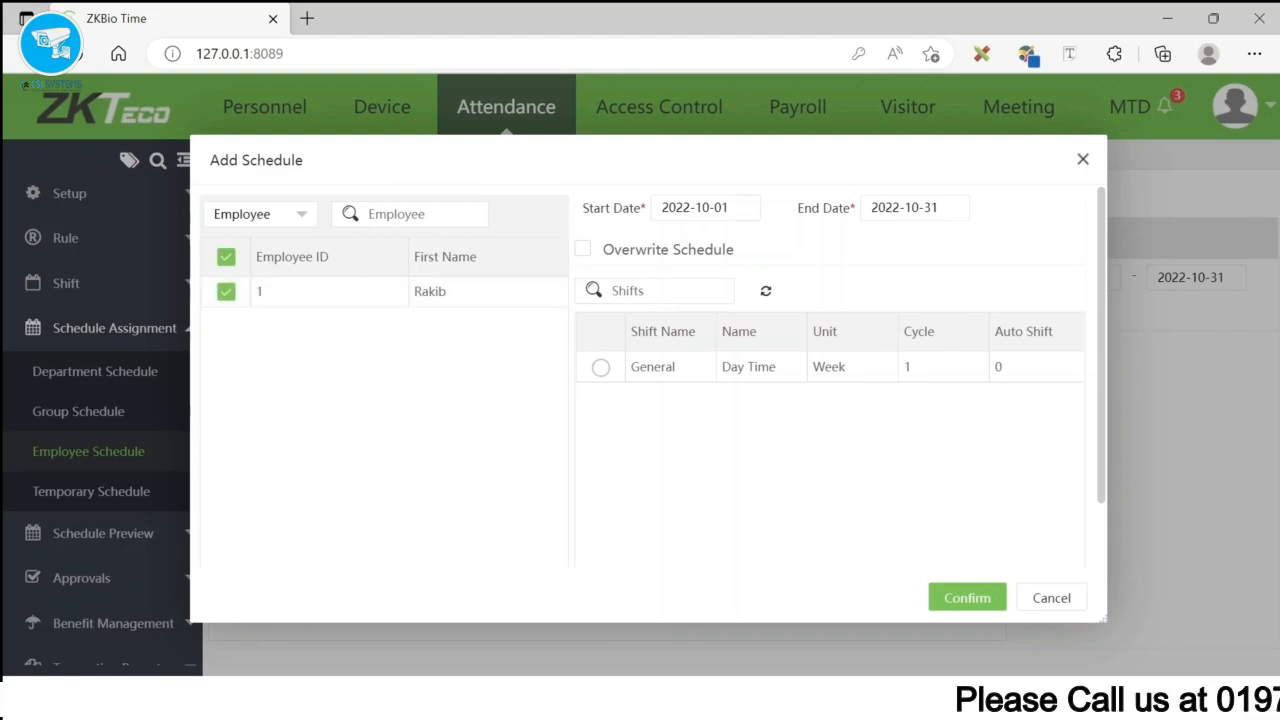
{"action": "left_click", "coordinate": [906, 208]}
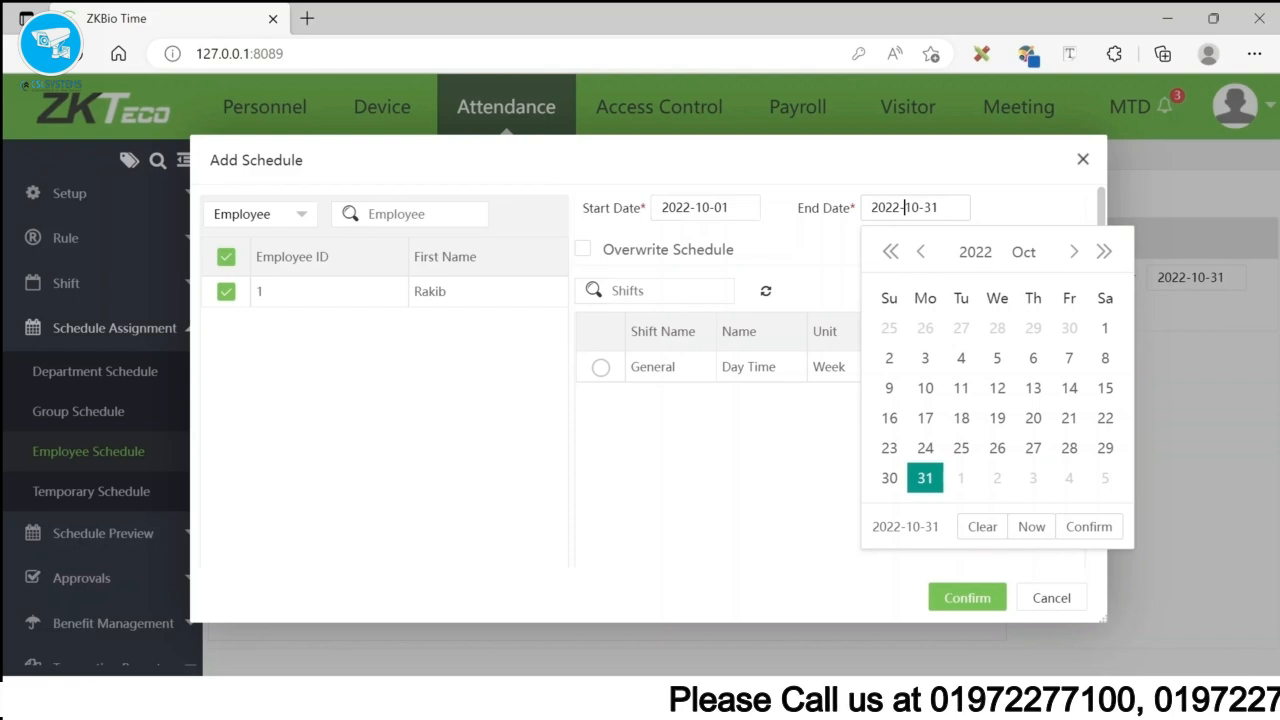
{"action": "left_click", "coordinate": [745, 208]}
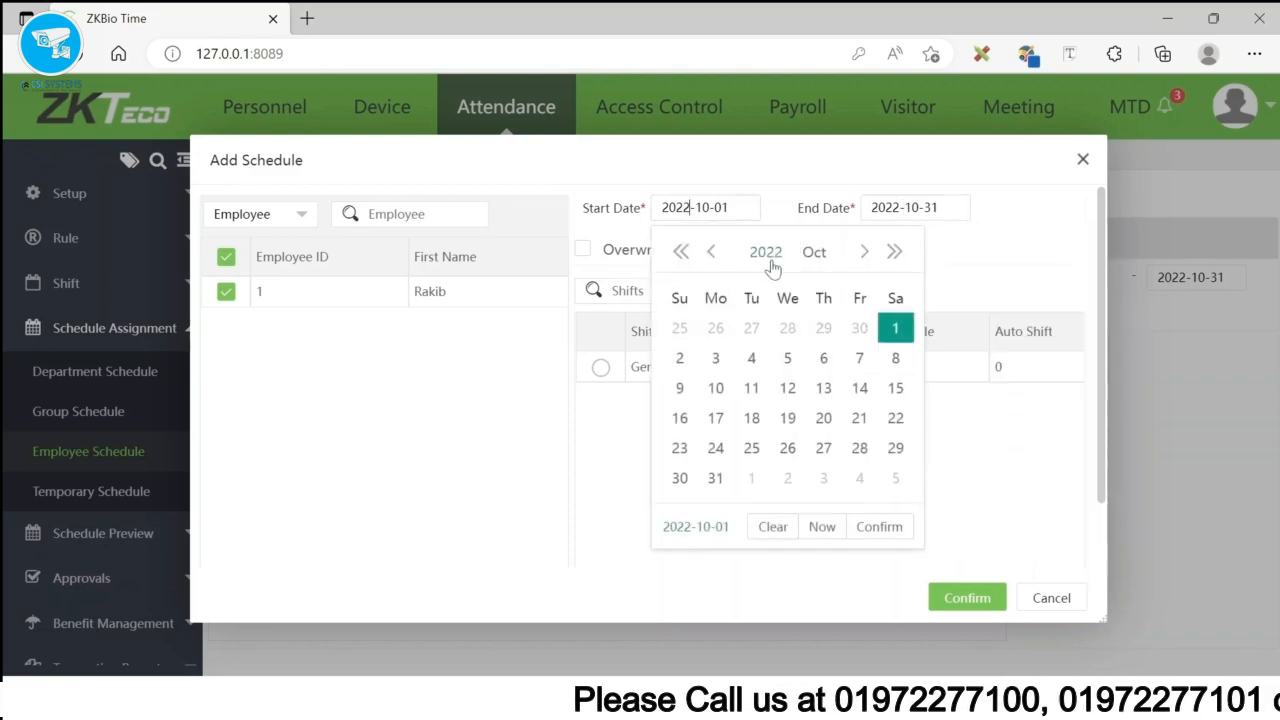
{"action": "left_click", "coordinate": [768, 252]}
{"action": "left_click", "coordinate": [703, 390]}
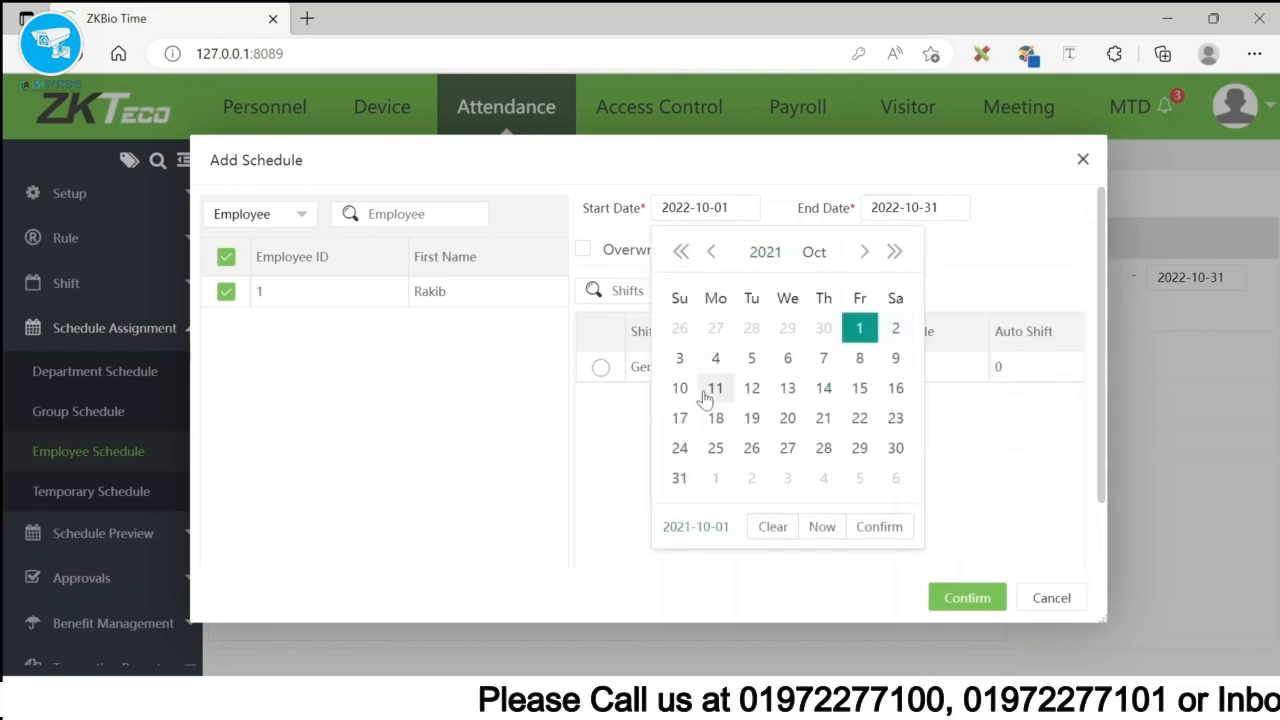
{"action": "left_click", "coordinate": [814, 254]}
{"action": "left_click", "coordinate": [694, 322]}
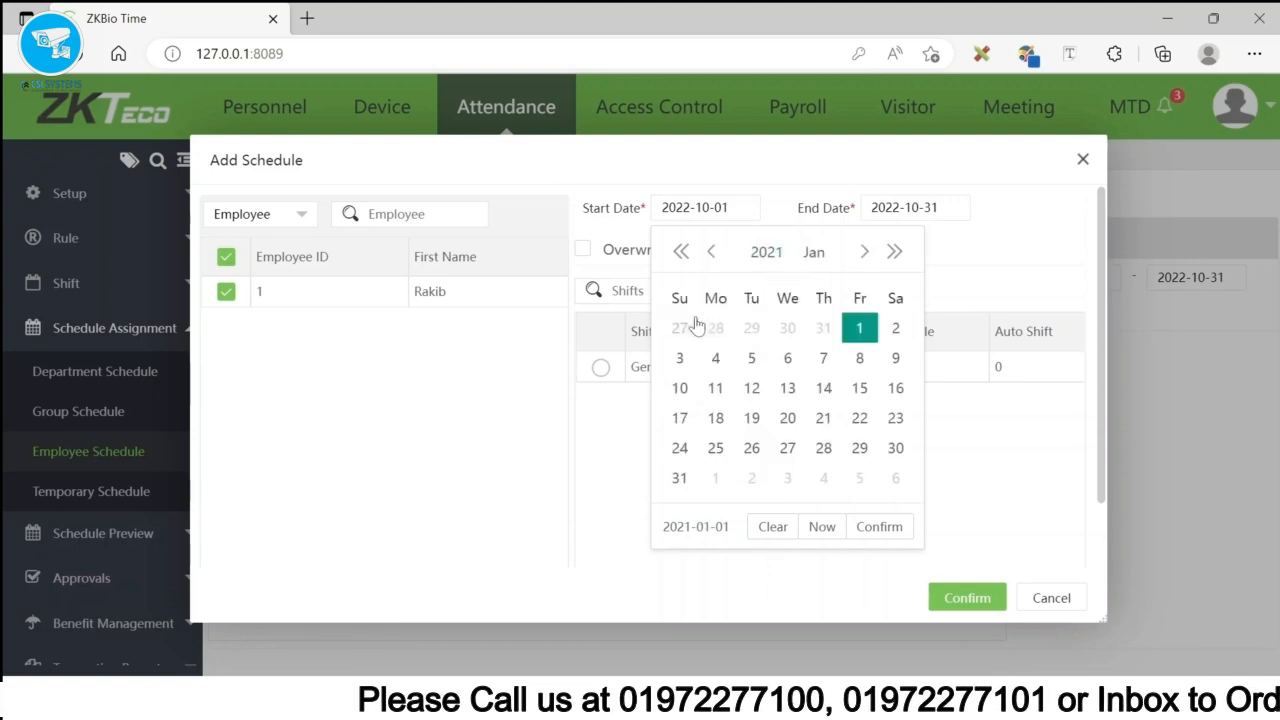
{"action": "left_click", "coordinate": [857, 330]}
- Set the end date to 2025-12-31, assign the General shift, and save the schedule
{"action": "left_click", "coordinate": [899, 207]}
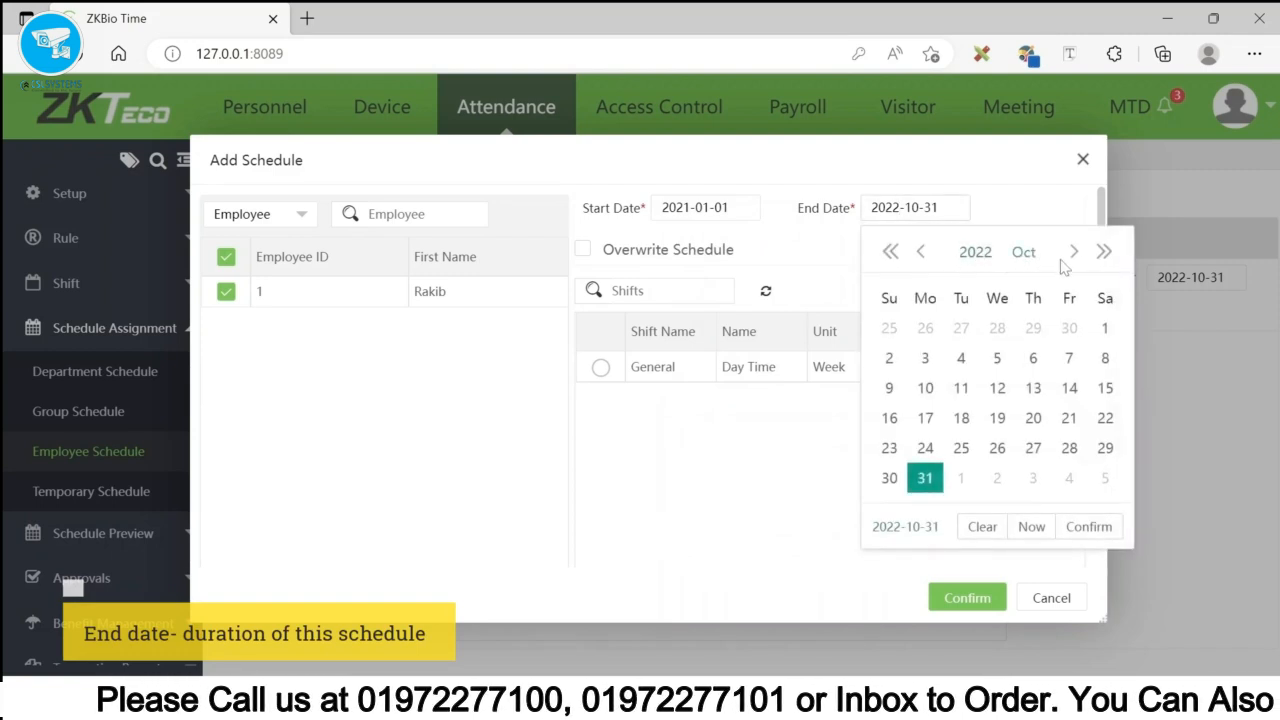
{"action": "left_click", "coordinate": [976, 252]}
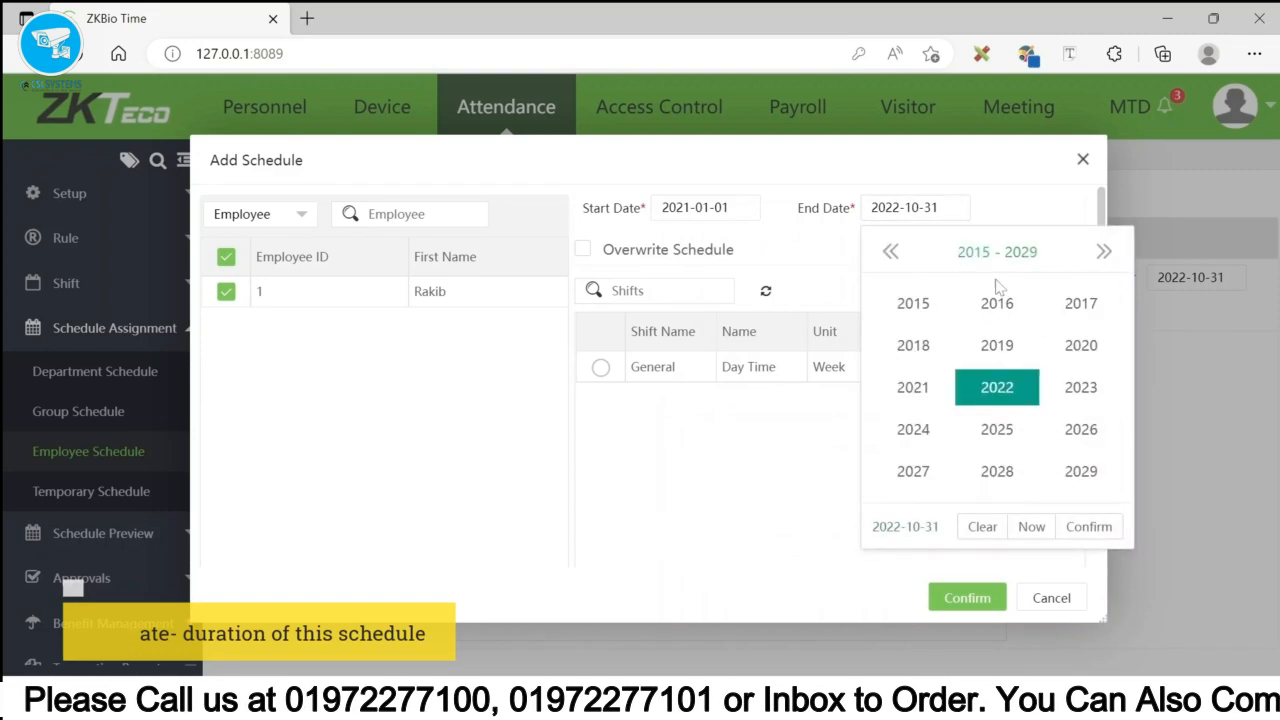
{"action": "left_click", "coordinate": [997, 430]}
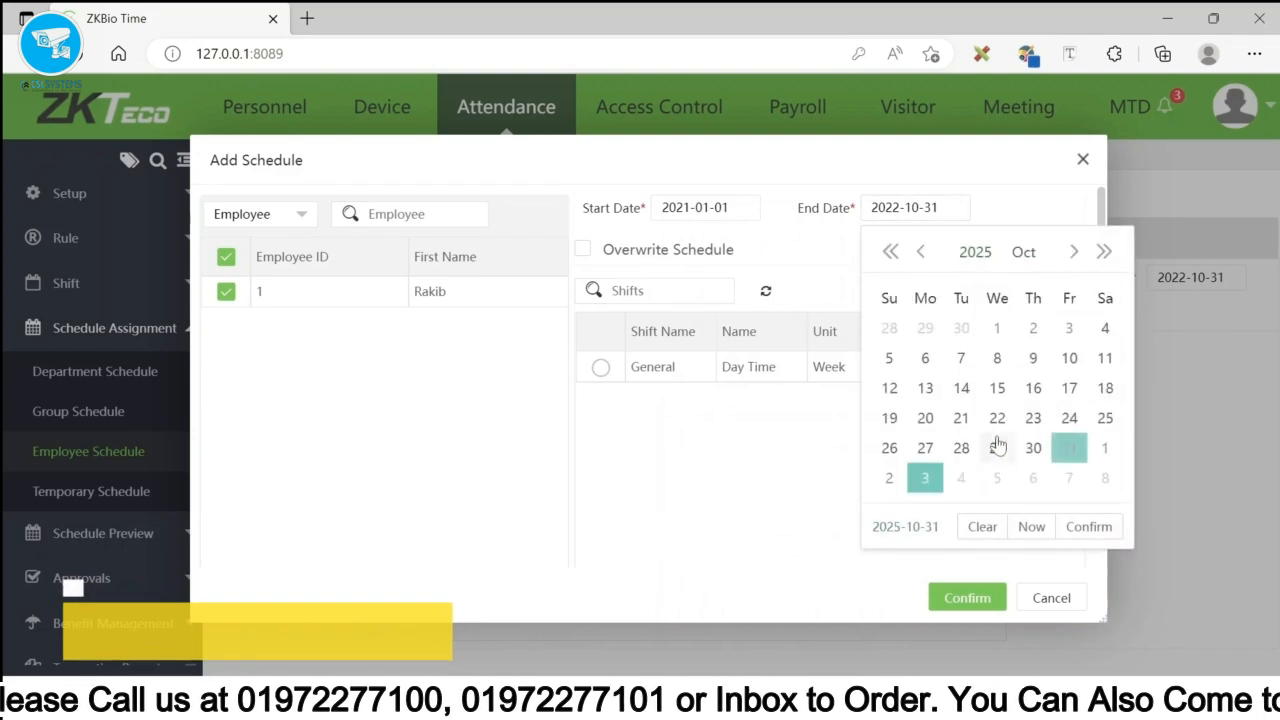
{"action": "left_click", "coordinate": [1023, 252]}
{"action": "left_click", "coordinate": [1090, 462]}
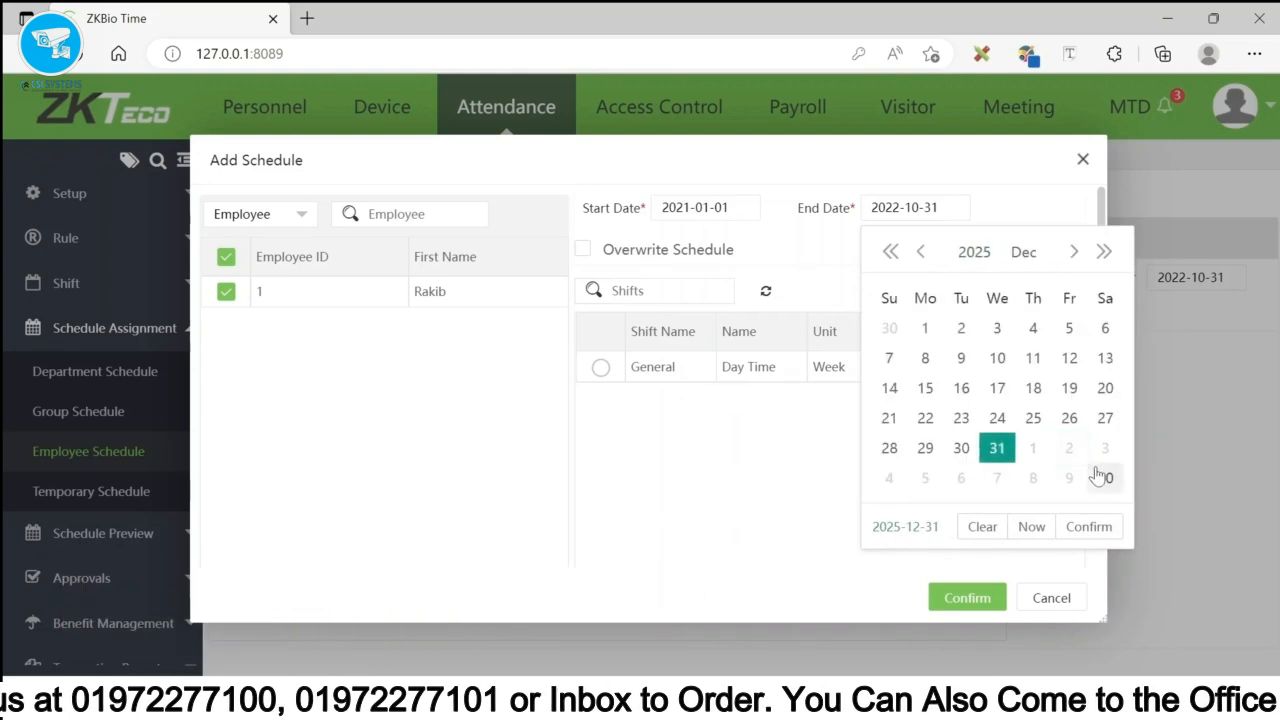
{"action": "left_click", "coordinate": [1010, 454]}
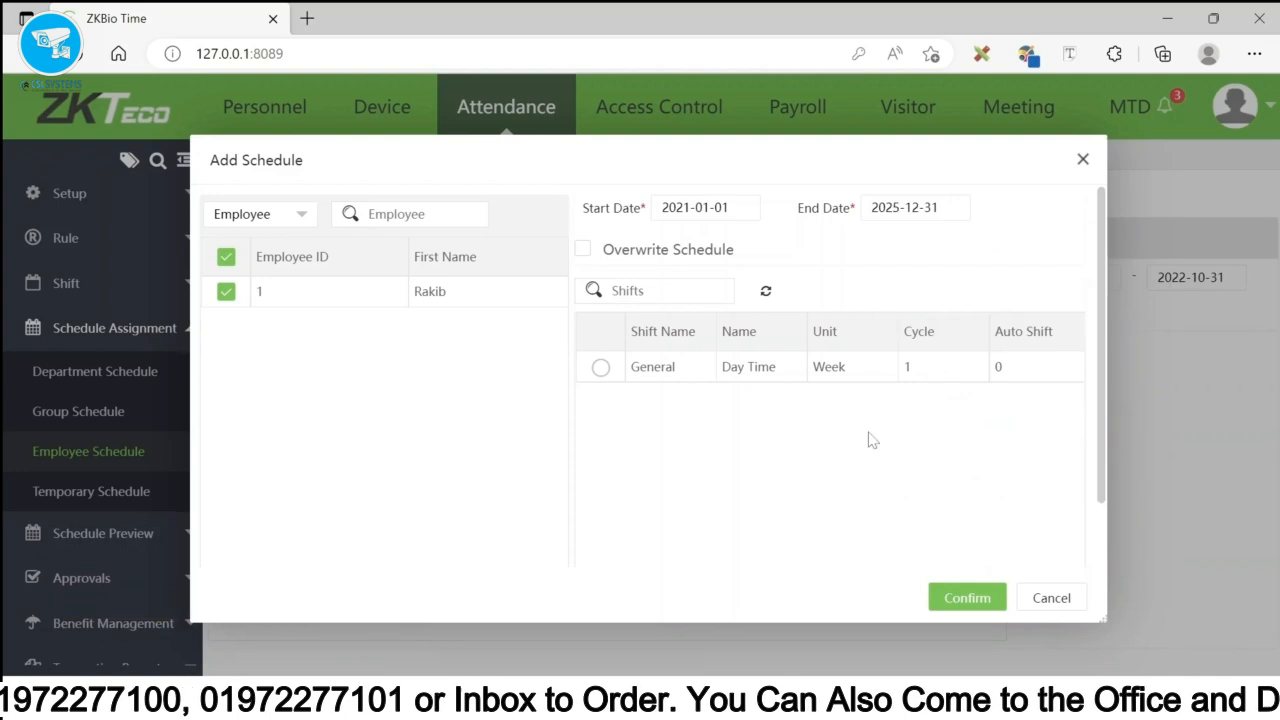
{"action": "left_click", "coordinate": [600, 372]}
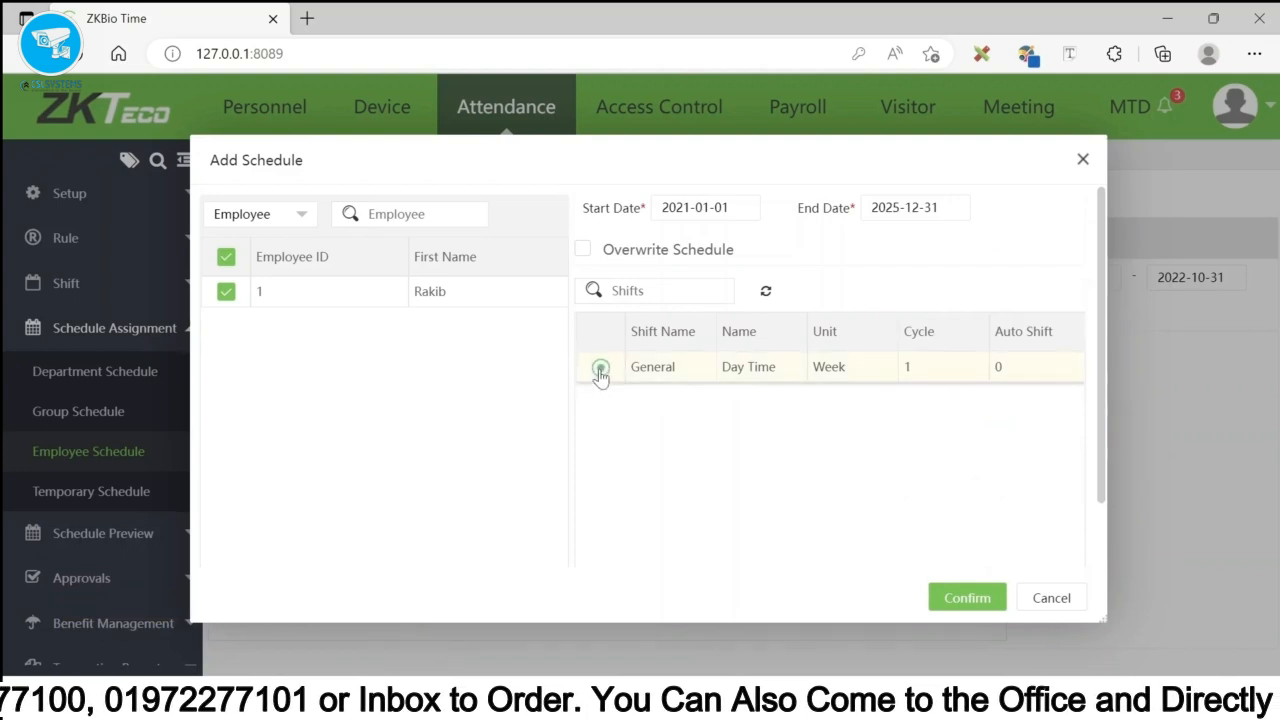
{"action": "left_click", "coordinate": [965, 599]}
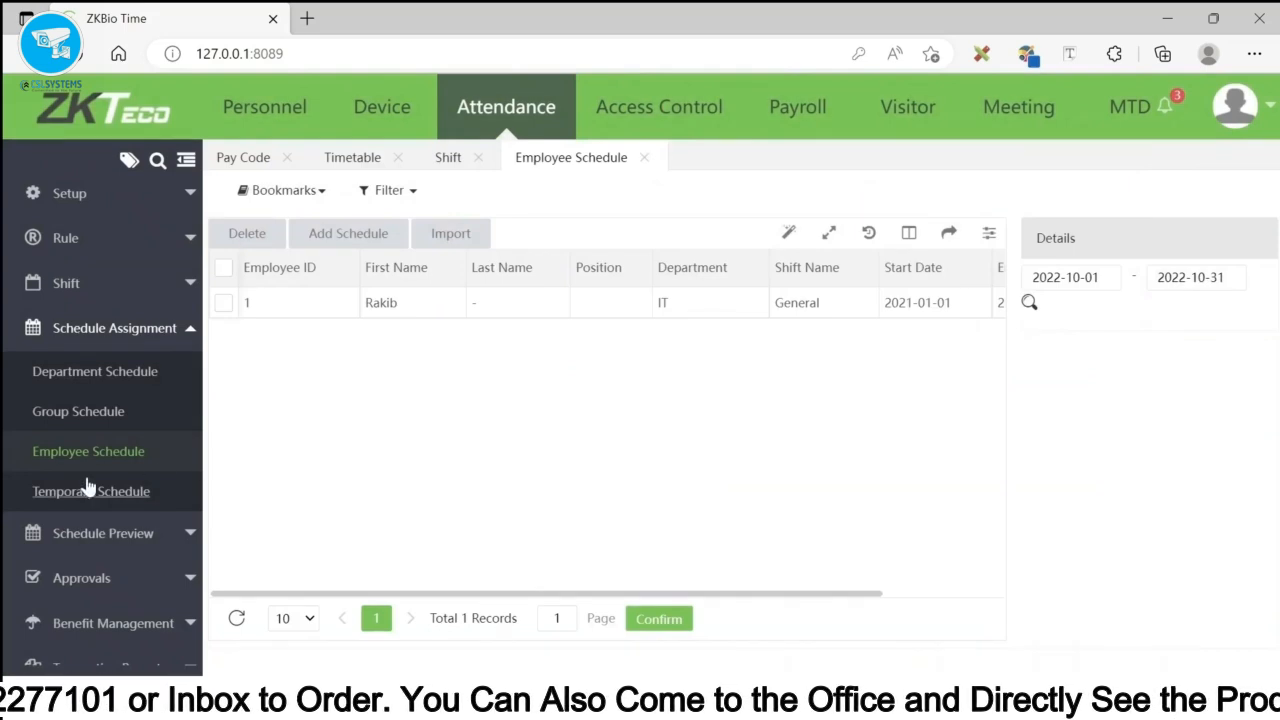
- Run the attendance calculation under Configurations > Calculation with start date 2022-10-23
{"action": "scroll", "coordinate": [60, 560], "scroll_direction": "down", "scroll_amount": 3}
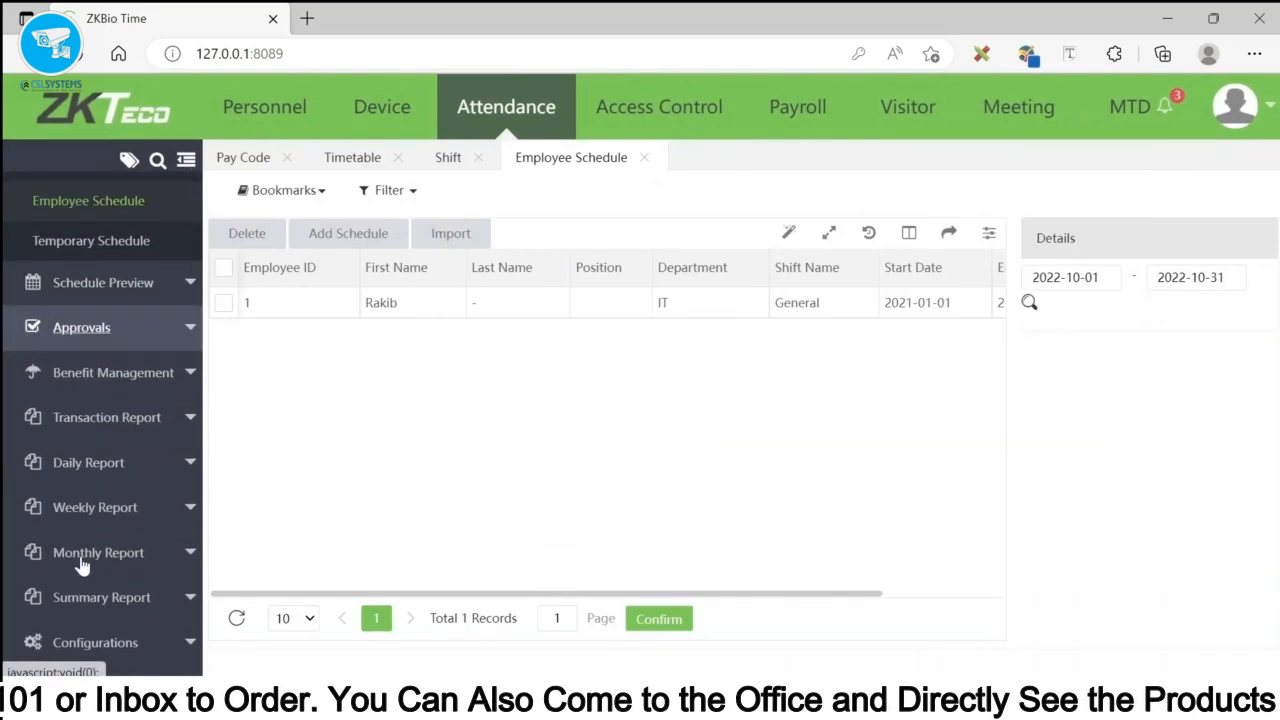
{"action": "left_click", "coordinate": [95, 642]}
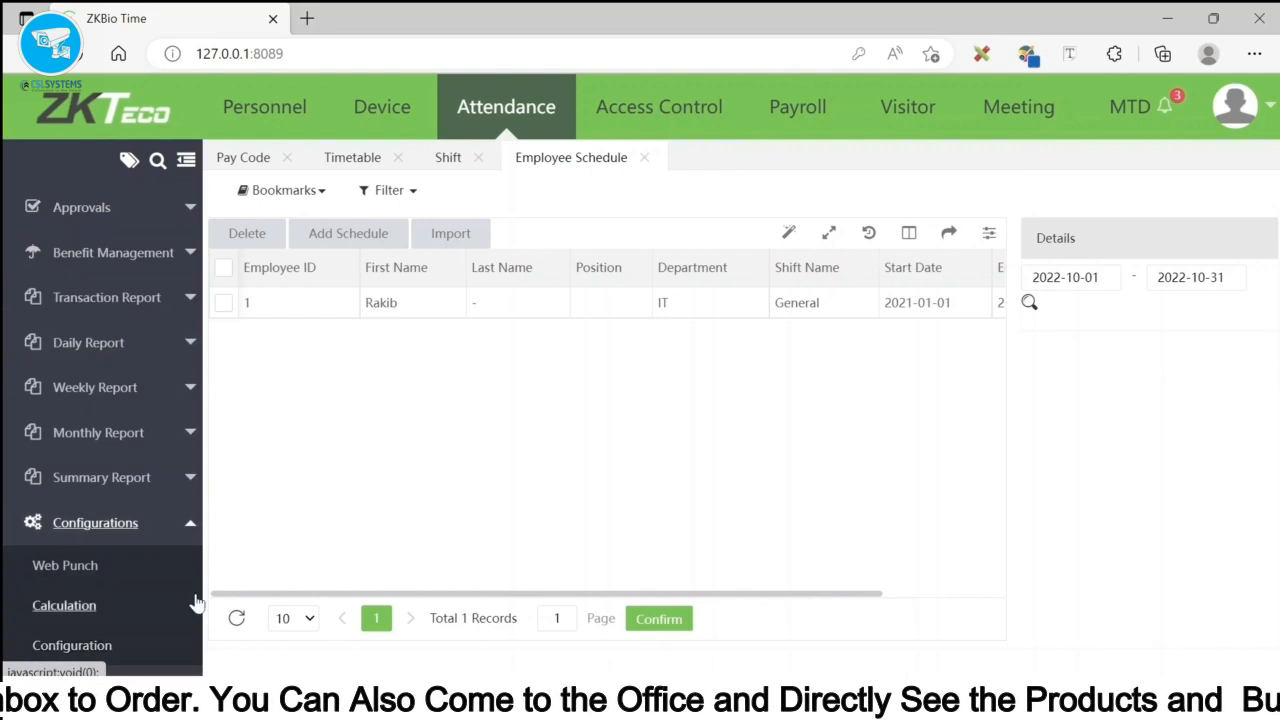
{"action": "left_click", "coordinate": [64, 606]}
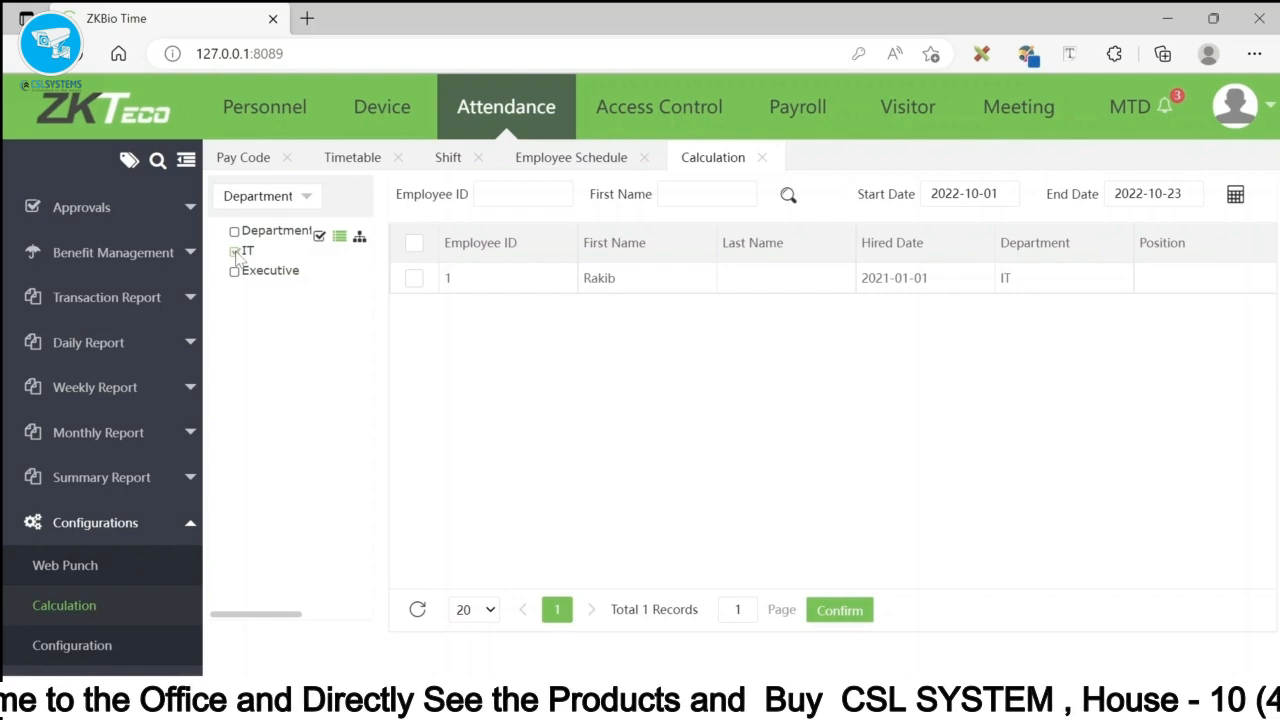
{"action": "left_click", "coordinate": [1004, 198]}
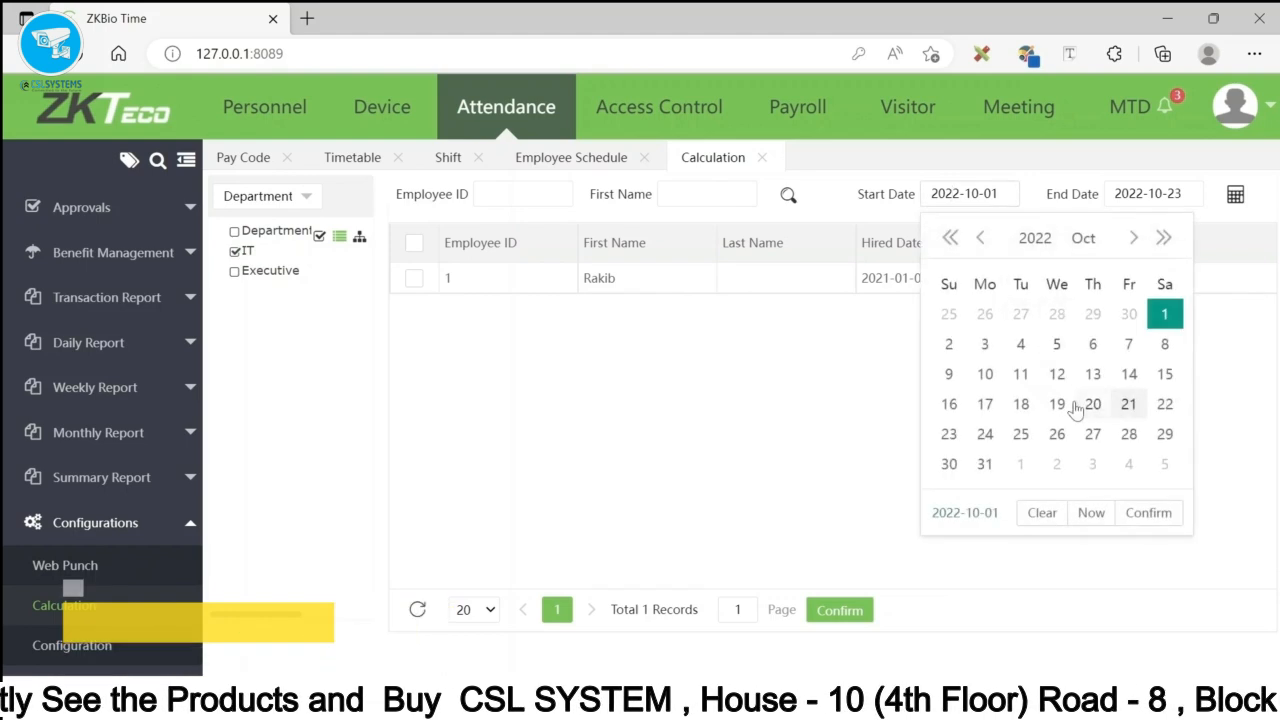
{"action": "left_click", "coordinate": [950, 434]}
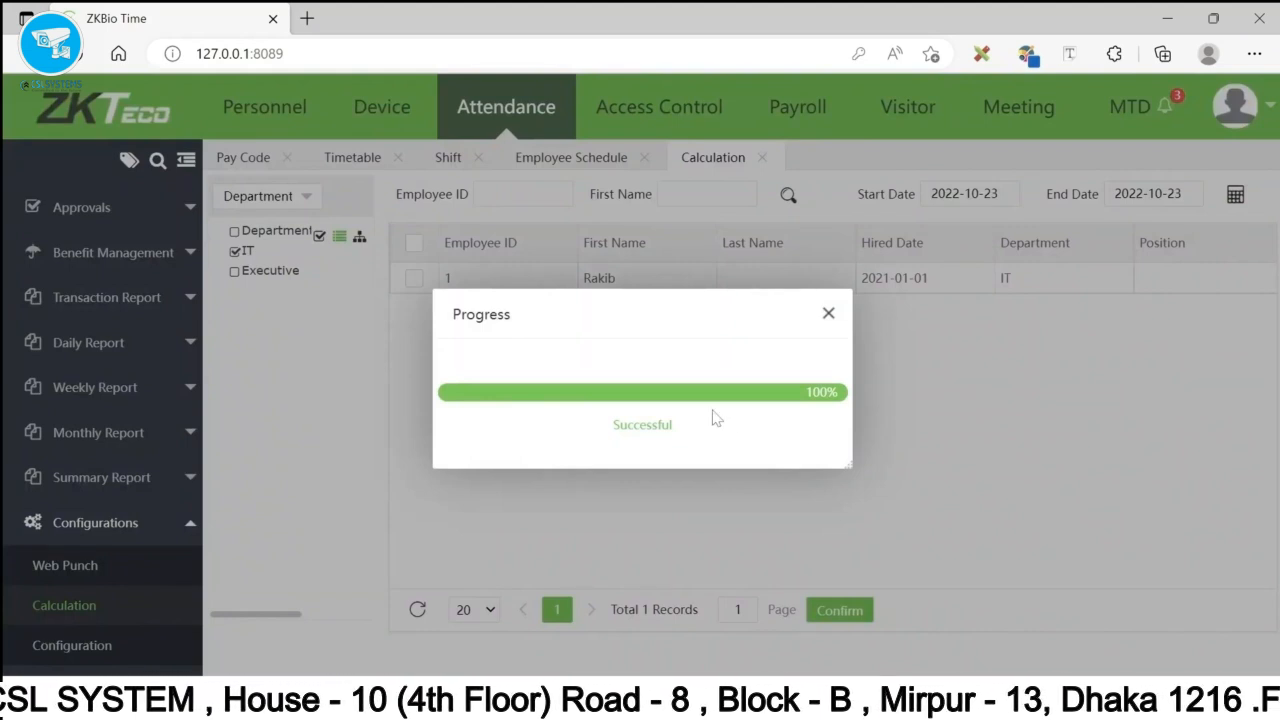
{"action": "left_click", "coordinate": [828, 314]}
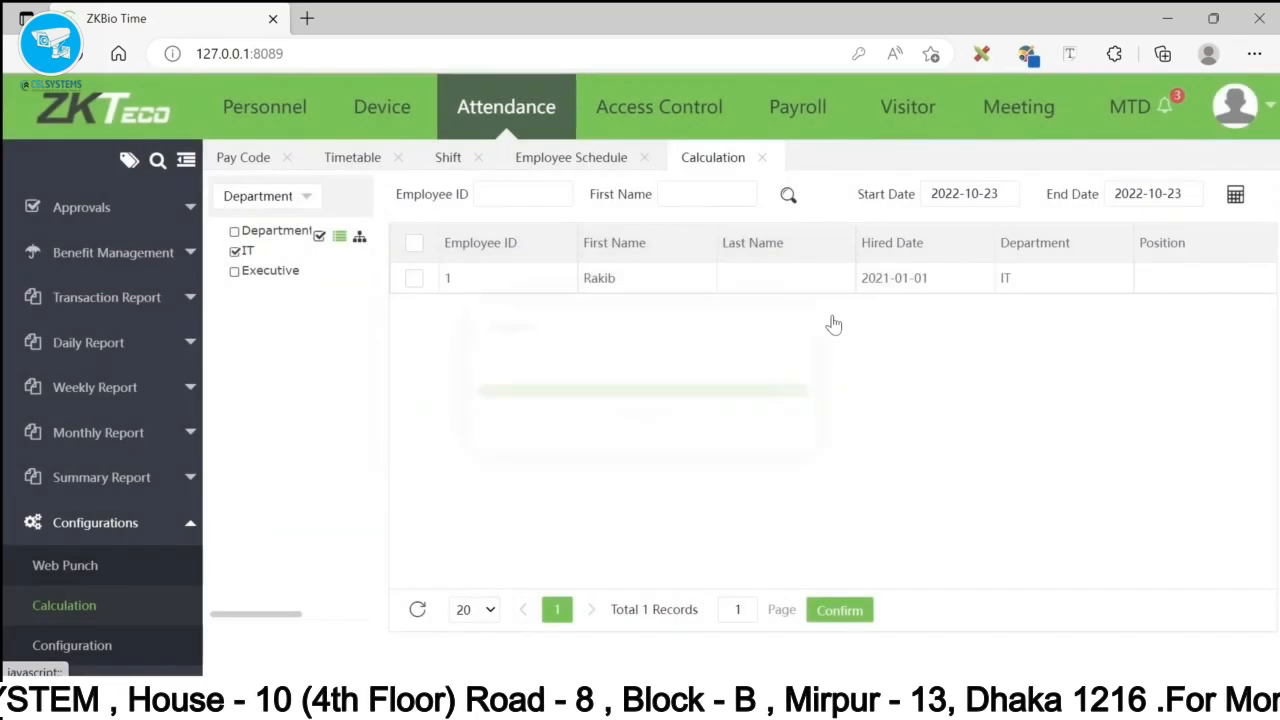
{"action": "left_click", "coordinate": [143, 310]}
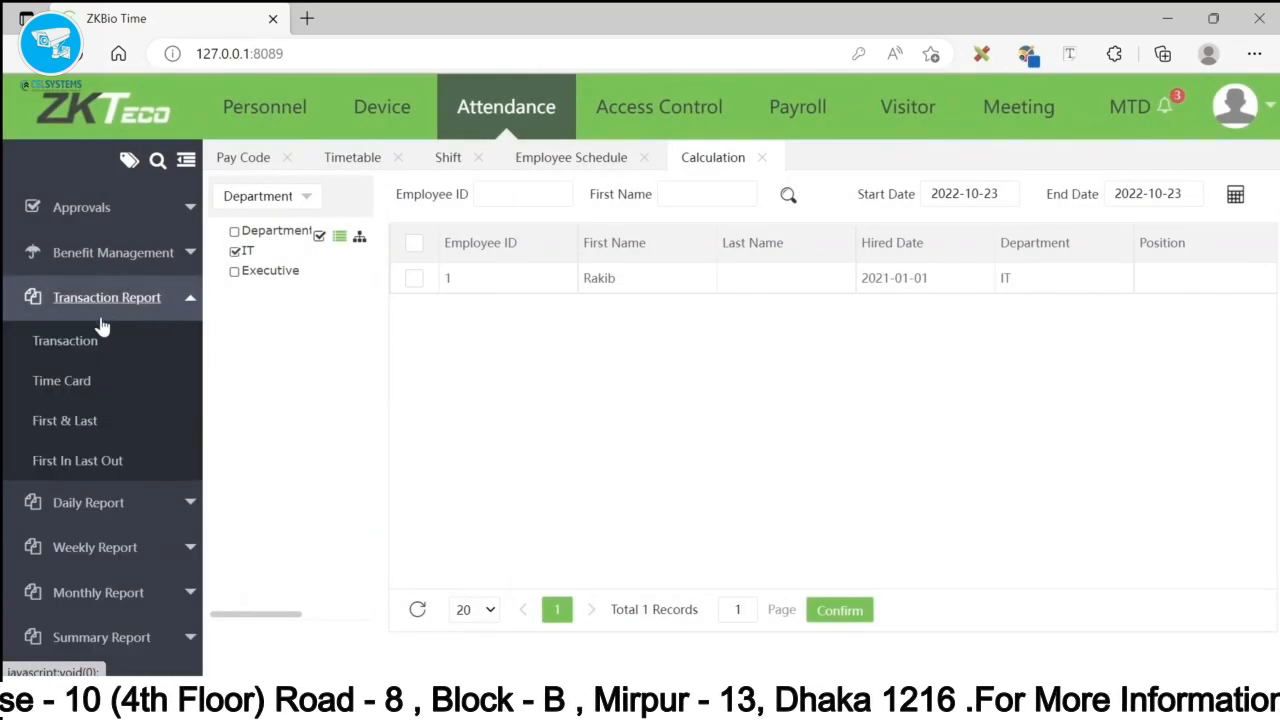
- Filter the Transaction report to the IT department from 2022-10-23 and refresh it
{"action": "left_click", "coordinate": [60, 343]}
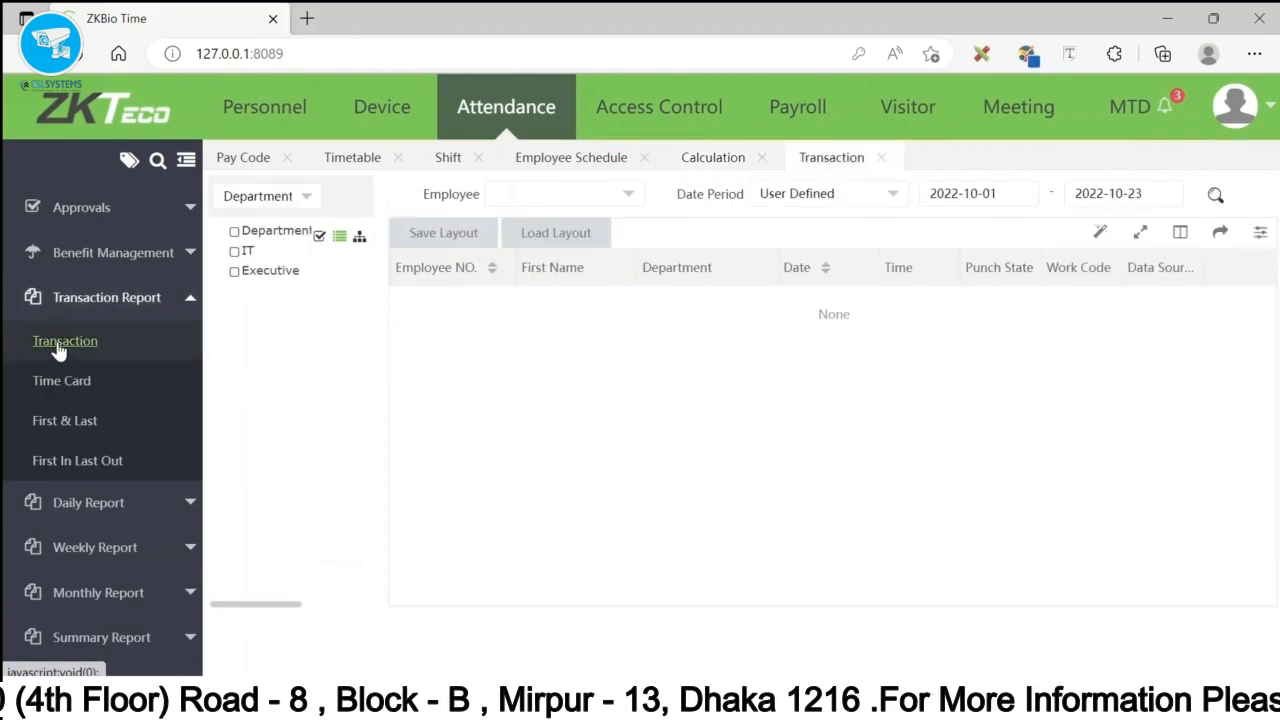
{"action": "left_click", "coordinate": [235, 252]}
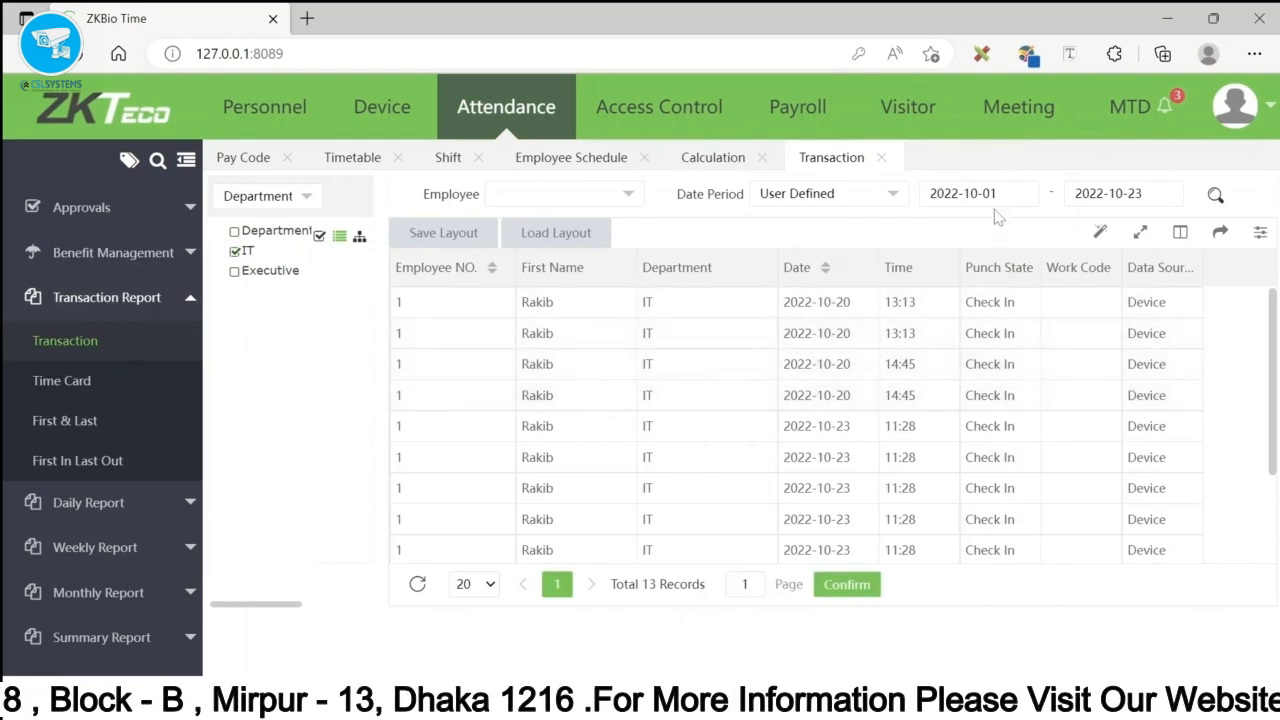
{"action": "left_click", "coordinate": [963, 193]}
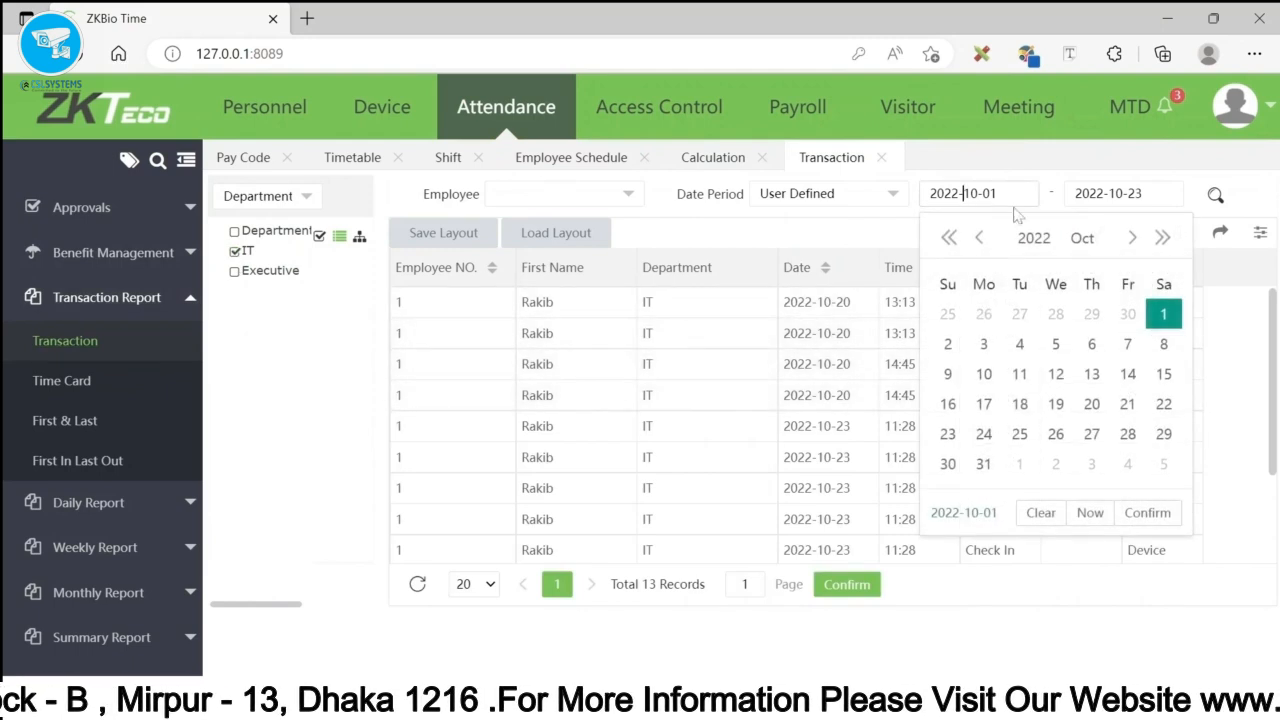
{"action": "left_click", "coordinate": [952, 443]}
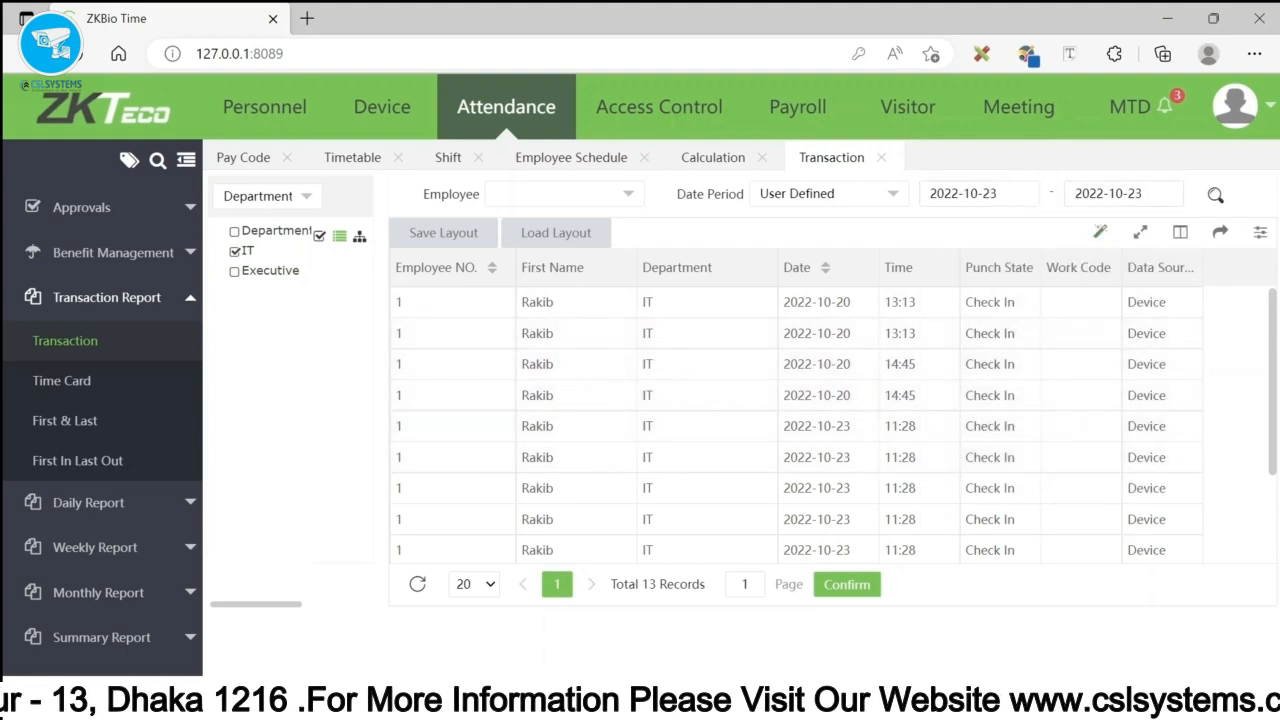
{"action": "left_click", "coordinate": [1213, 193]}
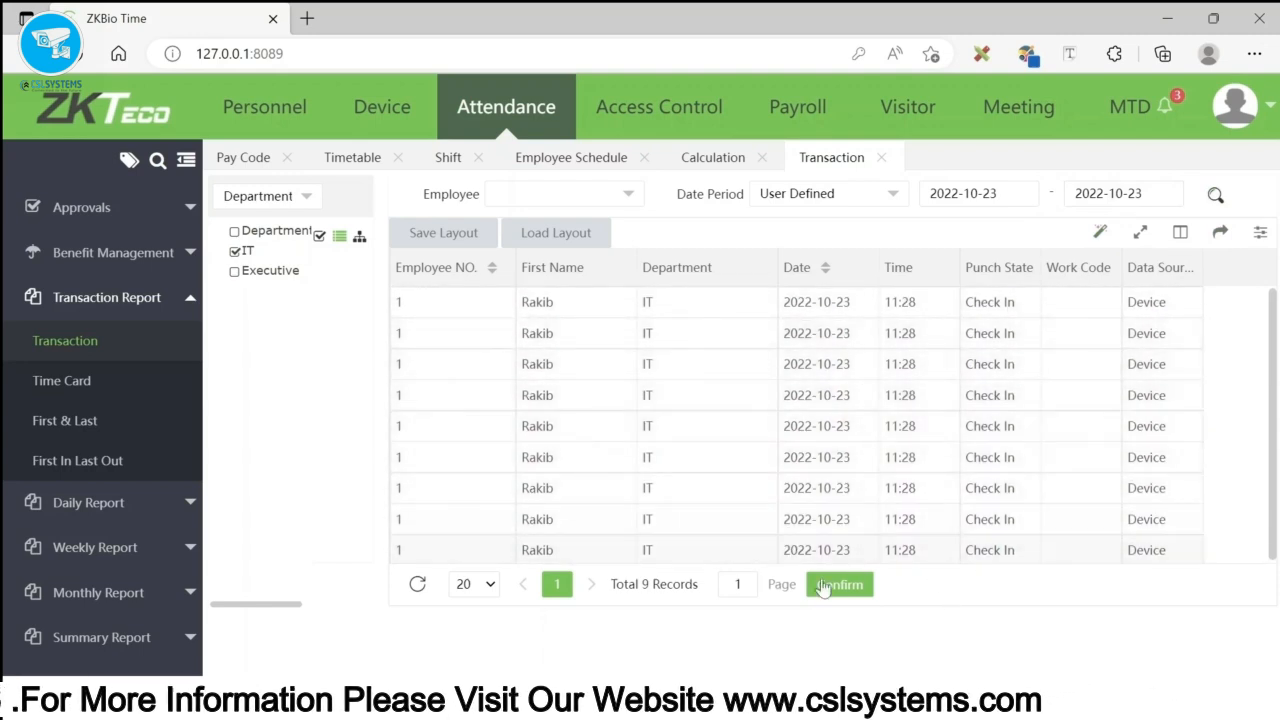
- Show the First In Last Out report for the IT department starting 2022-10-23
{"action": "left_click", "coordinate": [91, 462]}
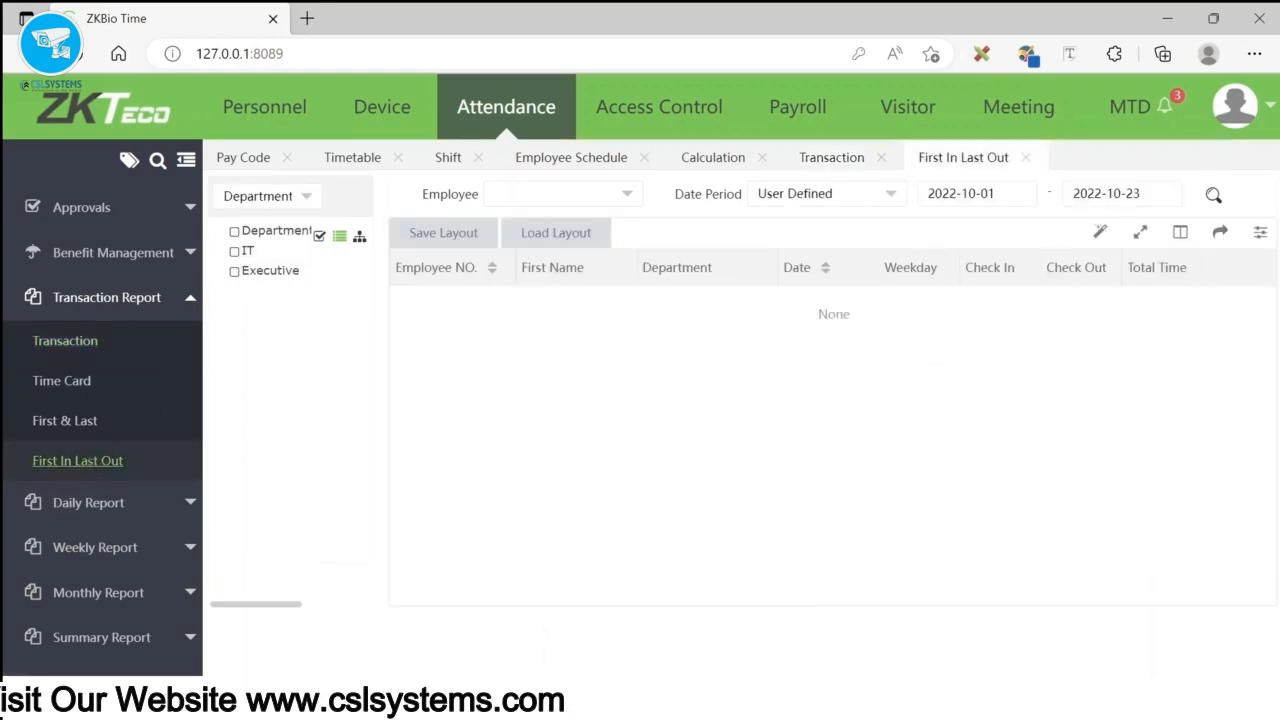
{"action": "left_click", "coordinate": [966, 193]}
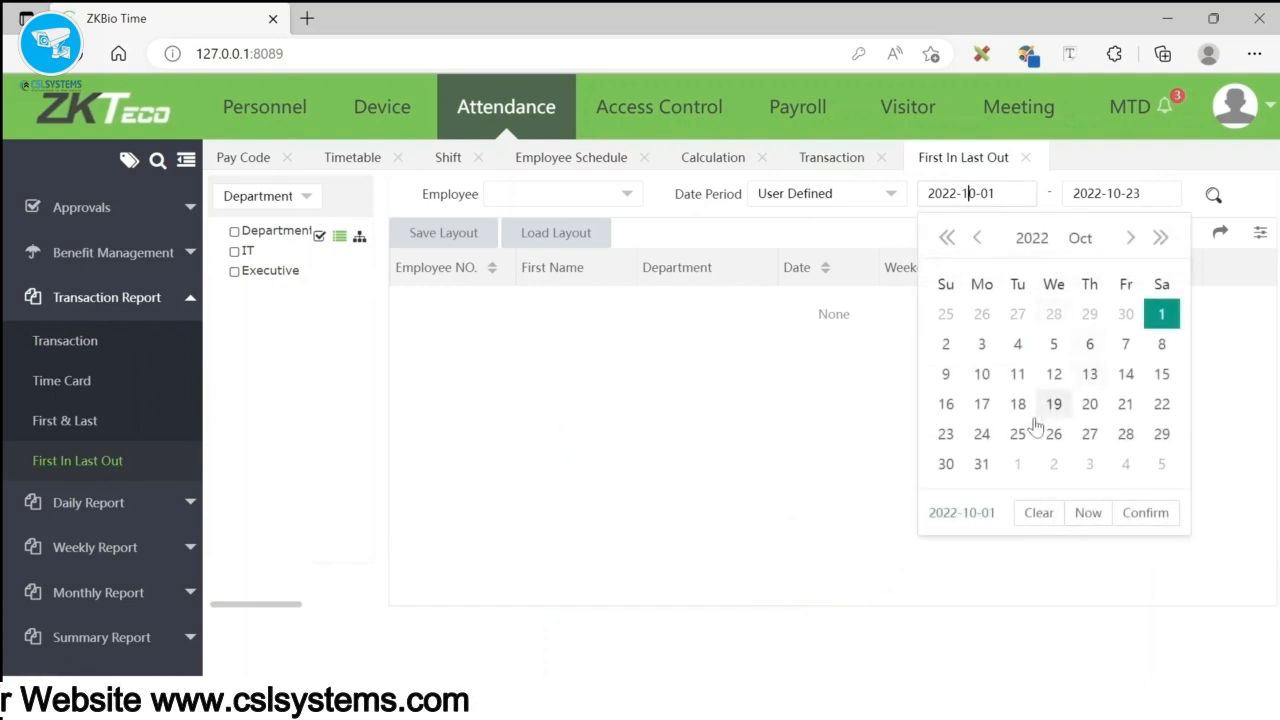
{"action": "left_click", "coordinate": [947, 435]}
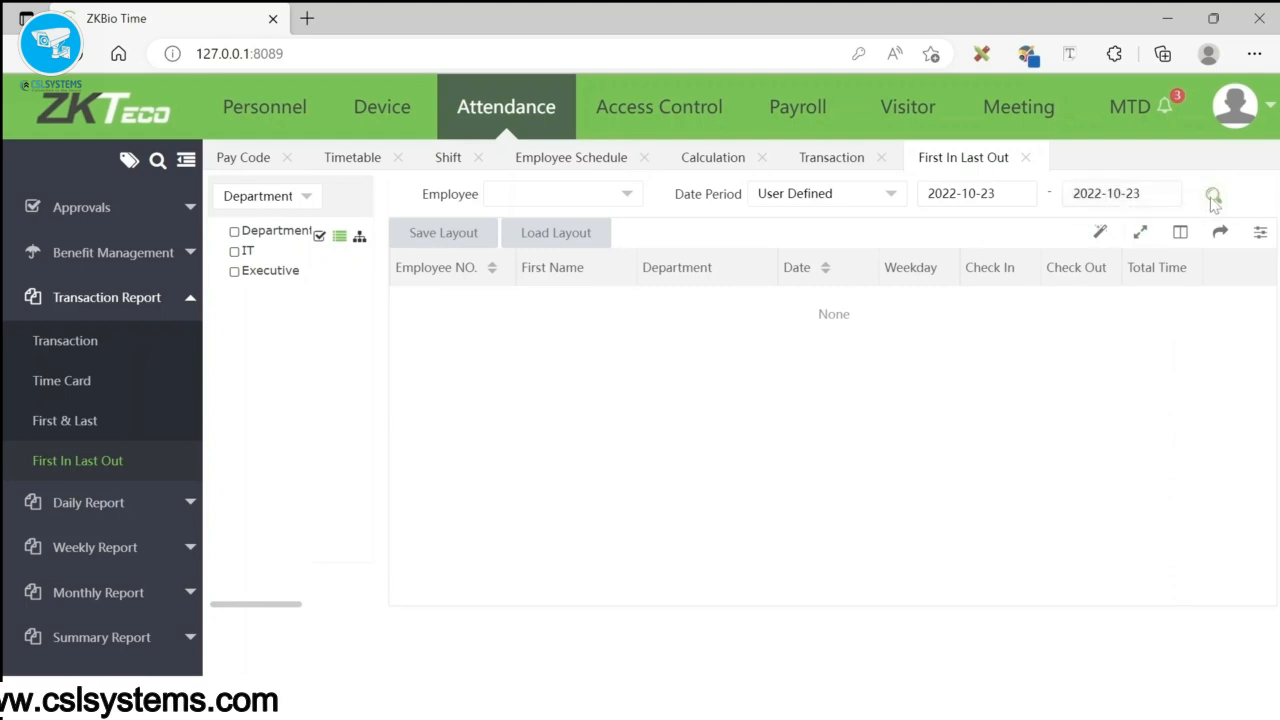
{"action": "left_click", "coordinate": [234, 251]}
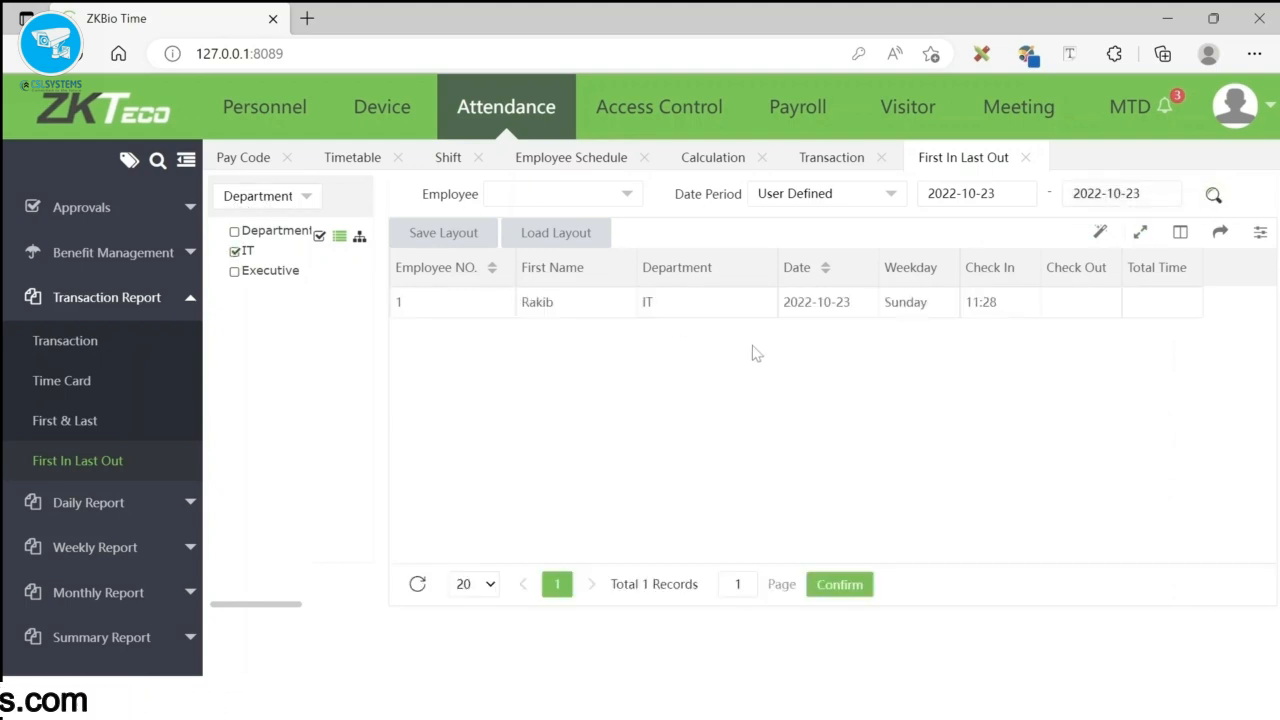